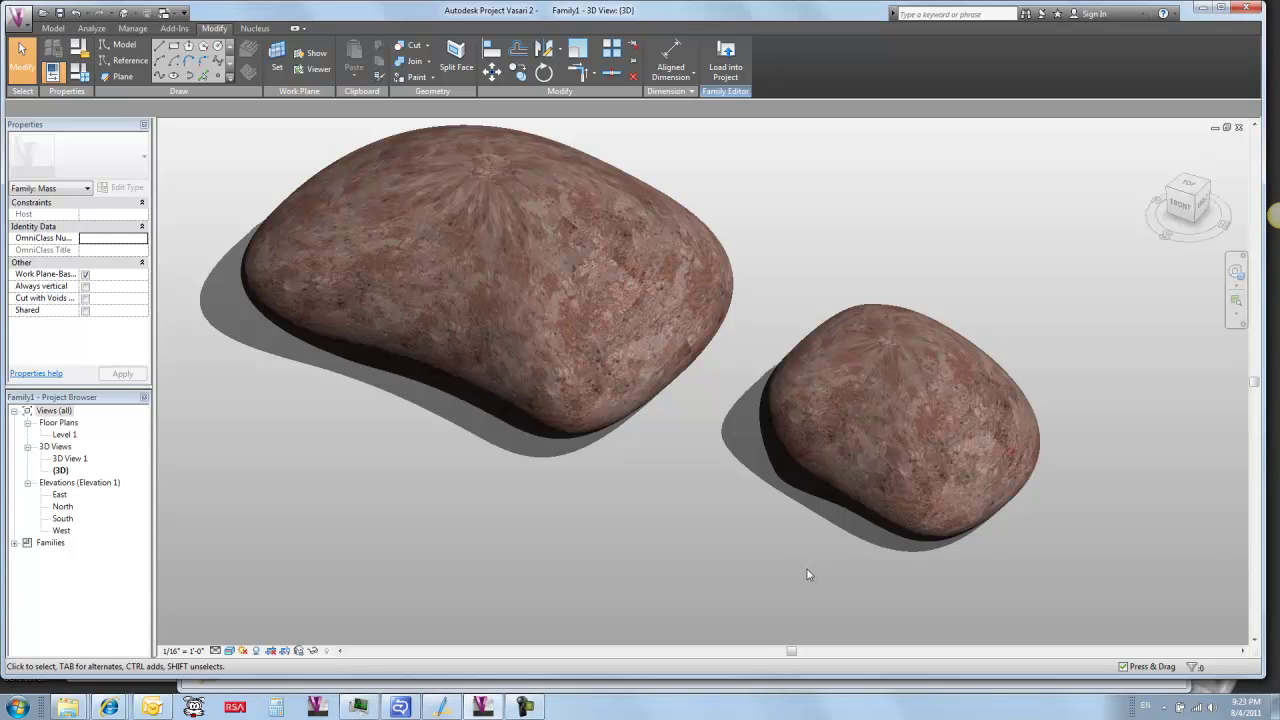
pyautogui.keyDown('shift'); pyautogui.moveTo(807, 574); pyautogui.dragTo(963, 515, button='middle'); pyautogui.keyUp('shift')
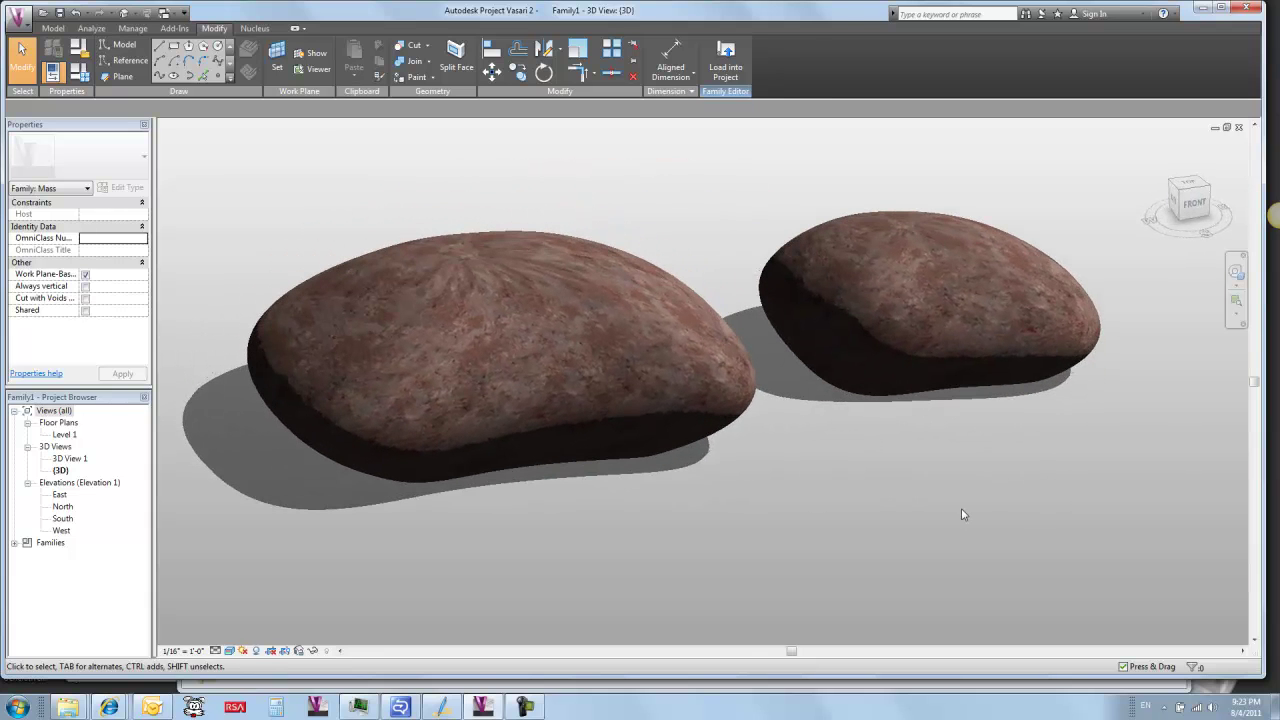
pyautogui.keyDown('shift'); pyautogui.moveTo(408, 536); pyautogui.dragTo(622, 524, button='middle'); pyautogui.keyUp('shift')
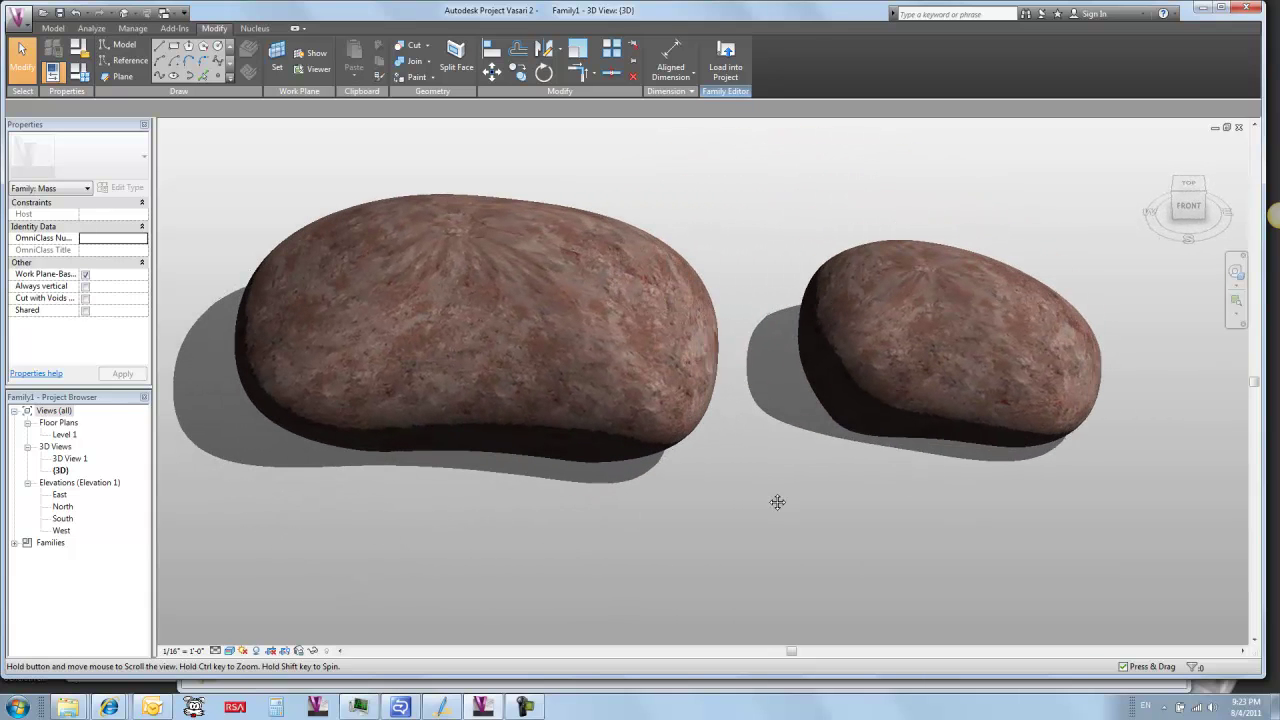
pyautogui.keyDown('shift'); pyautogui.moveTo(777, 502); pyautogui.dragTo(625, 453, button='middle'); pyautogui.keyUp('shift')
# Start a new mass family for building another boulder form
pyautogui.hotkey('ctrl', 'n')
pyautogui.moveTo(781, 496); pyautogui.dragTo(550, 490, button='middle')
pyautogui.scroll(2, 616, 517)
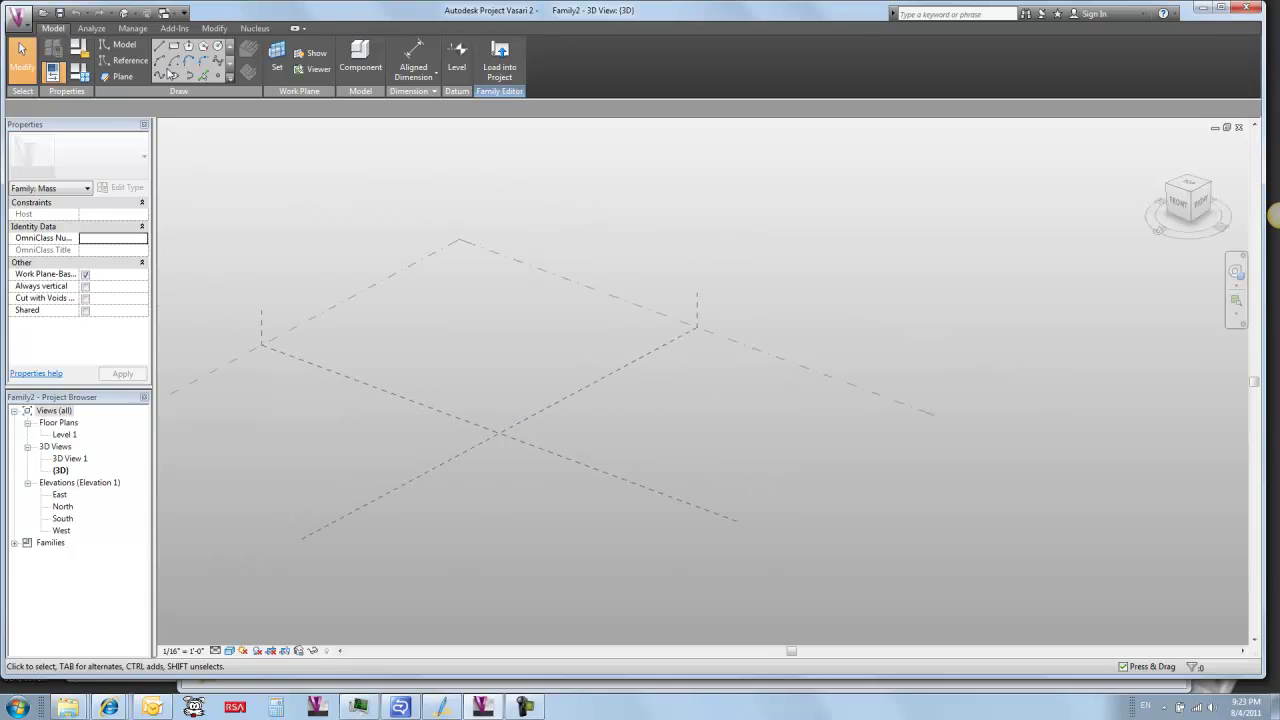
# Draw a wavy reference-line spline on Level 1 as the front half of the outline, with both ends on the front/back center plane
pyautogui.click(103, 62)
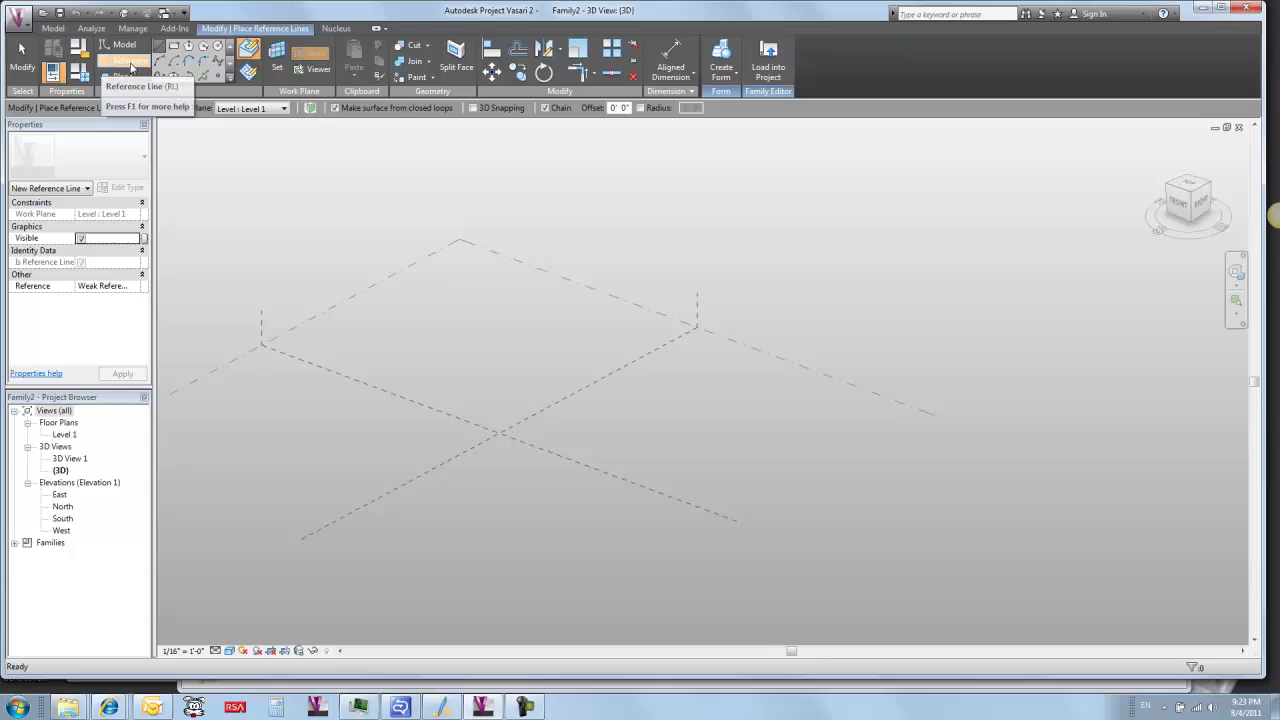
pyautogui.click(218, 62)
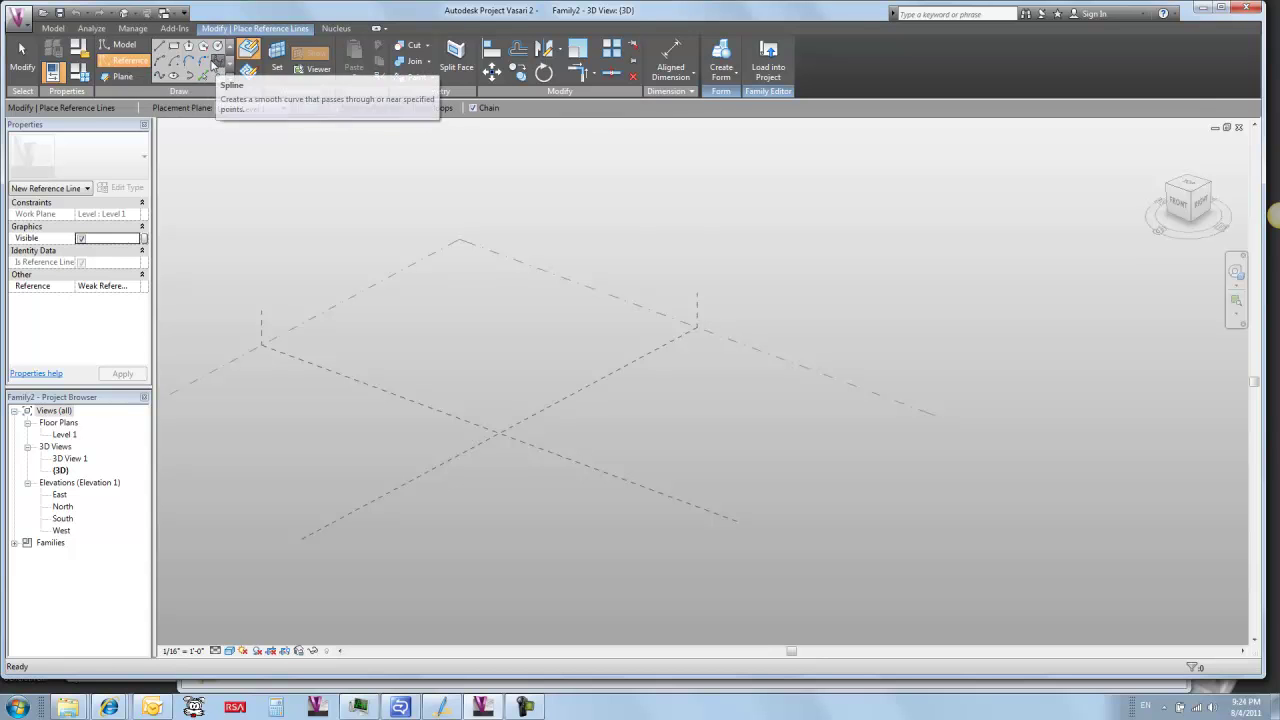
pyautogui.click(423, 405)
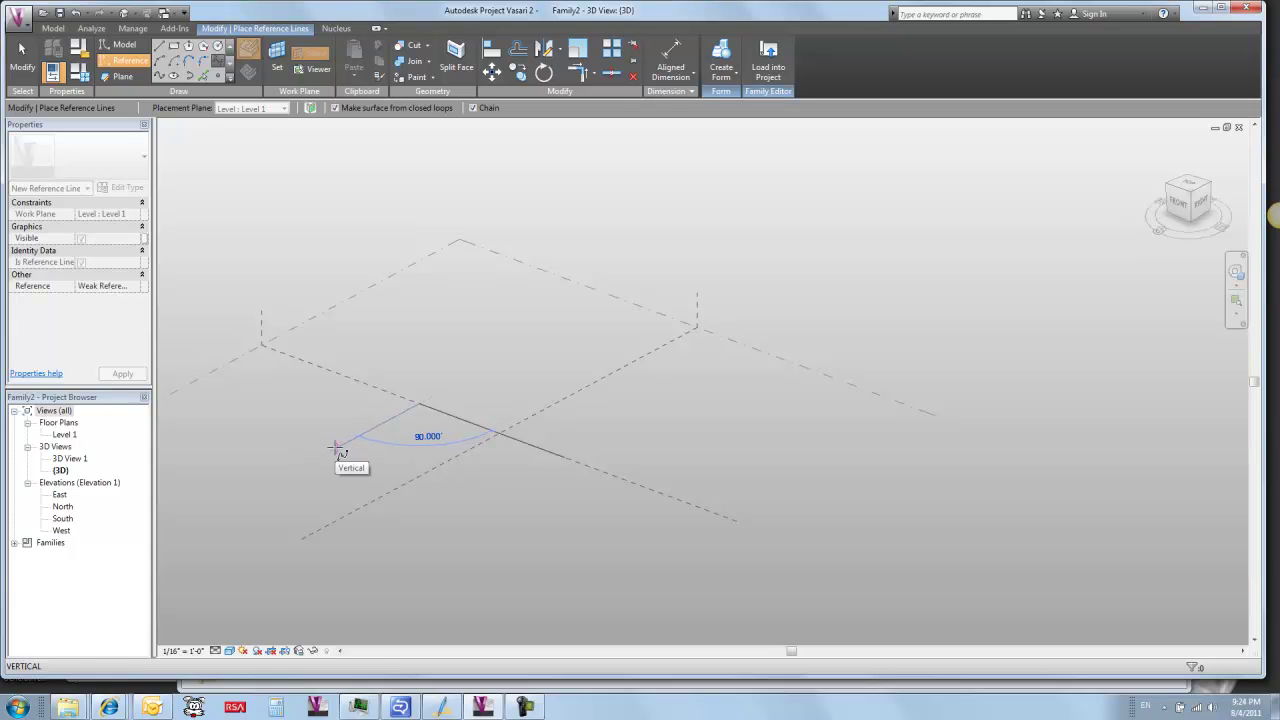
pyautogui.click(339, 449)
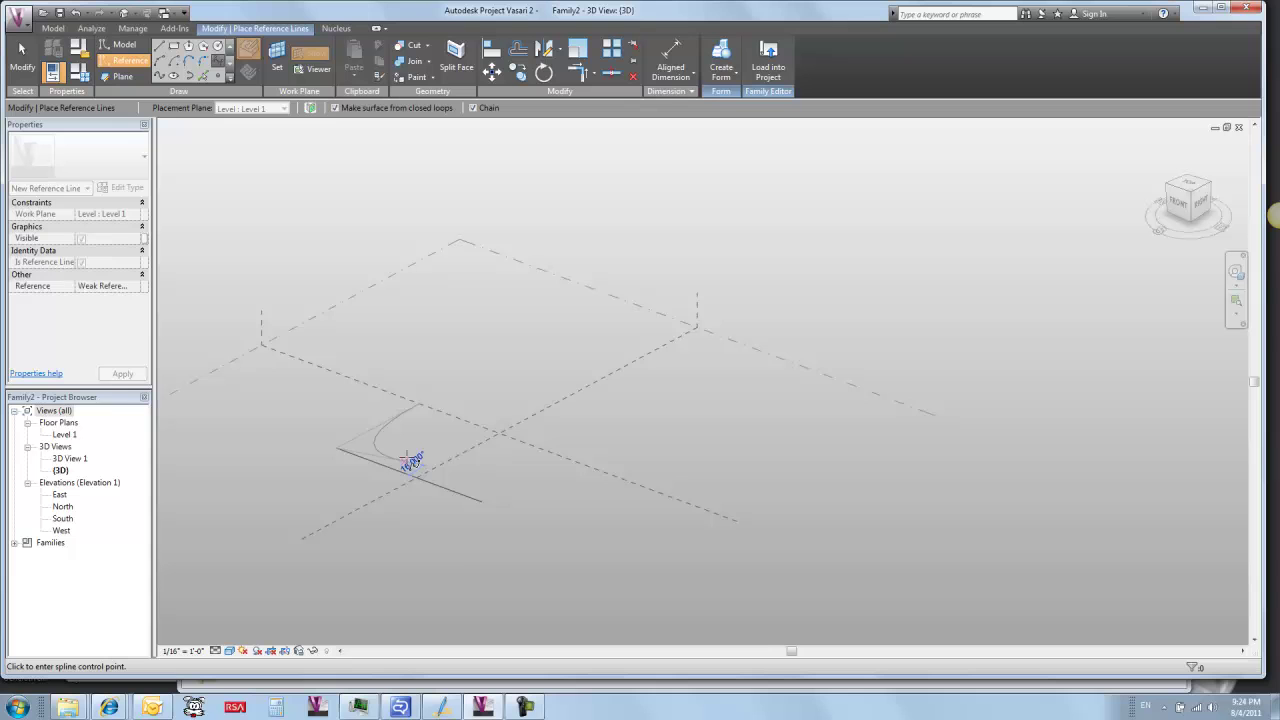
pyautogui.click(422, 538)
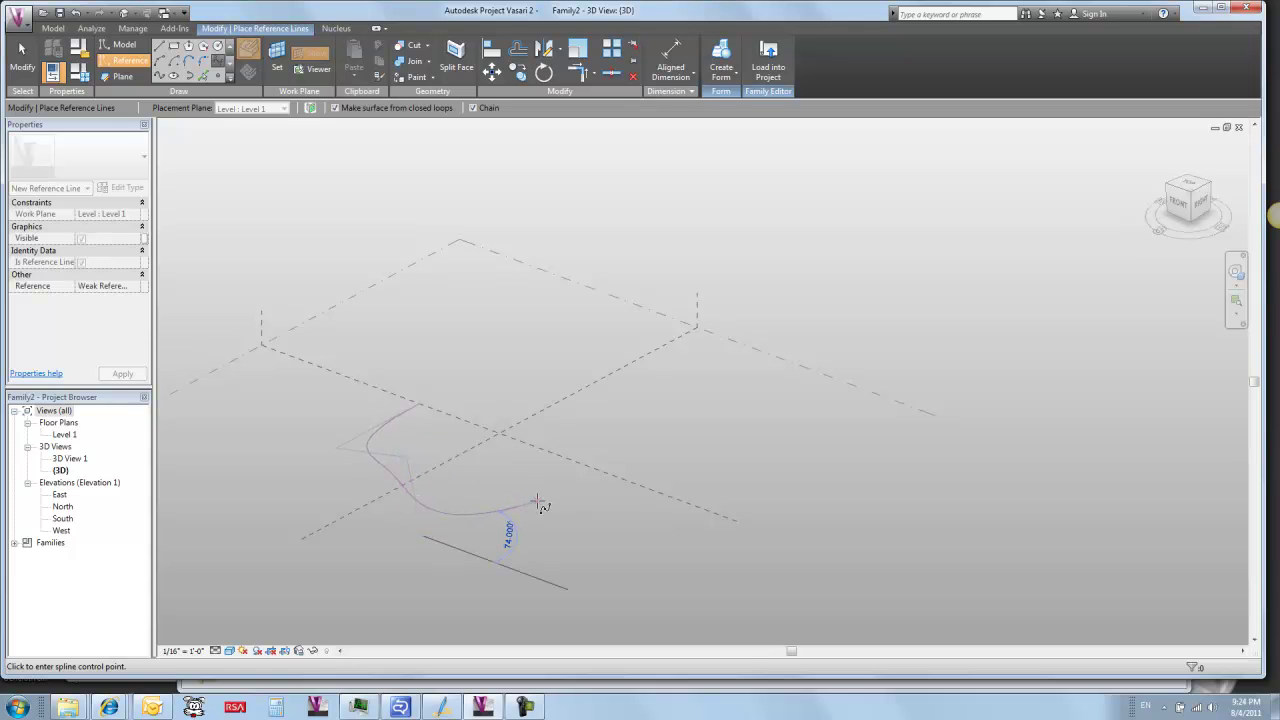
pyautogui.click(603, 472)
pyautogui.press('Escape')
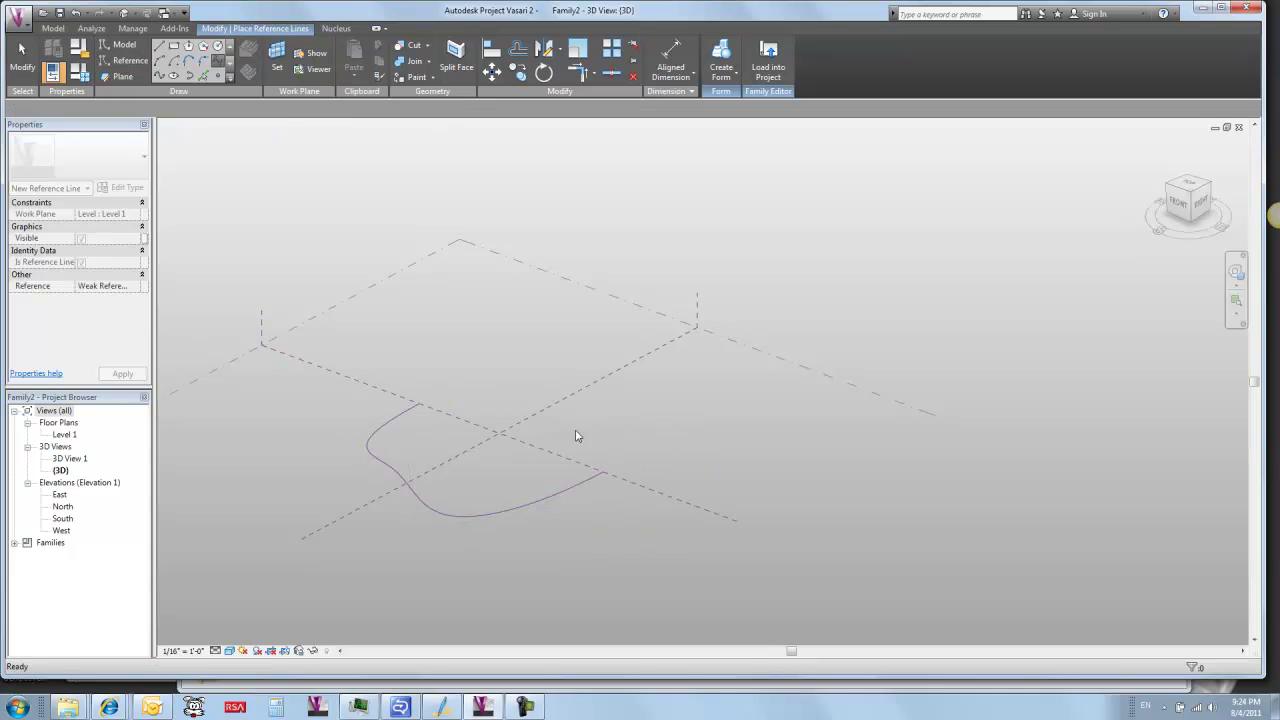
# Close the outline with a second reference-line spline running around the back, from the first spline's end to its start
pyautogui.click(604, 471)
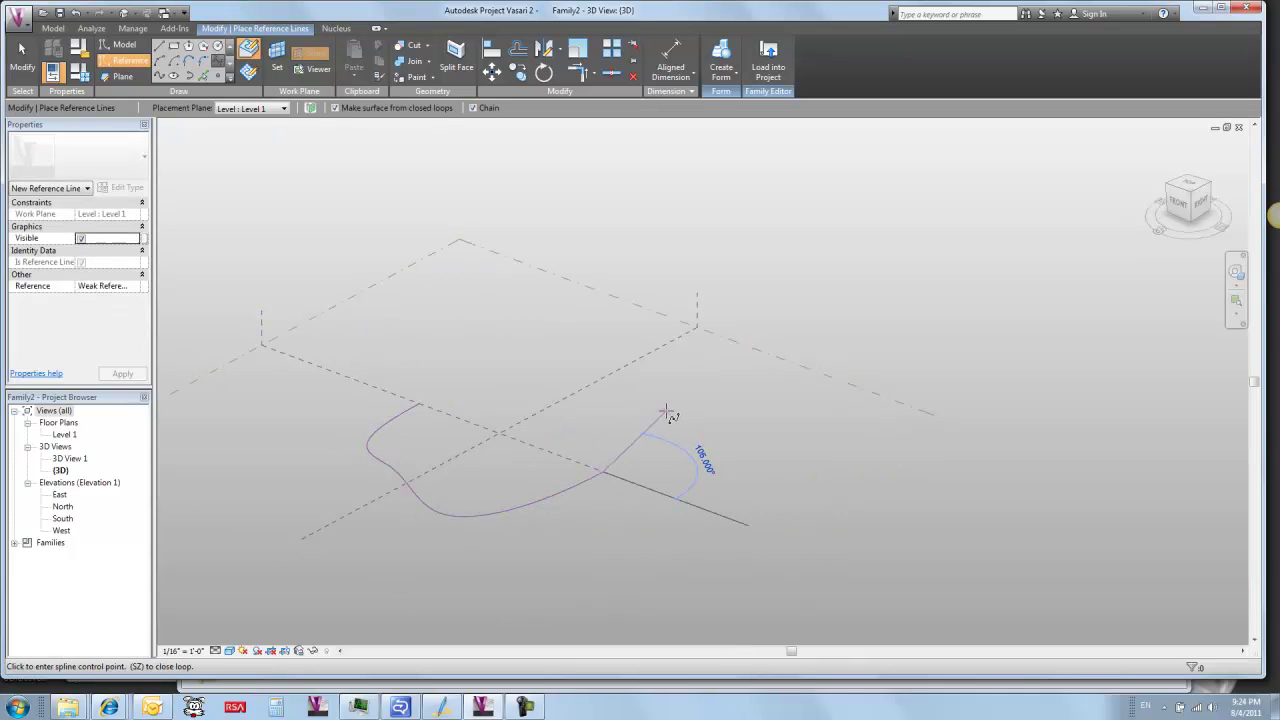
pyautogui.click(674, 437)
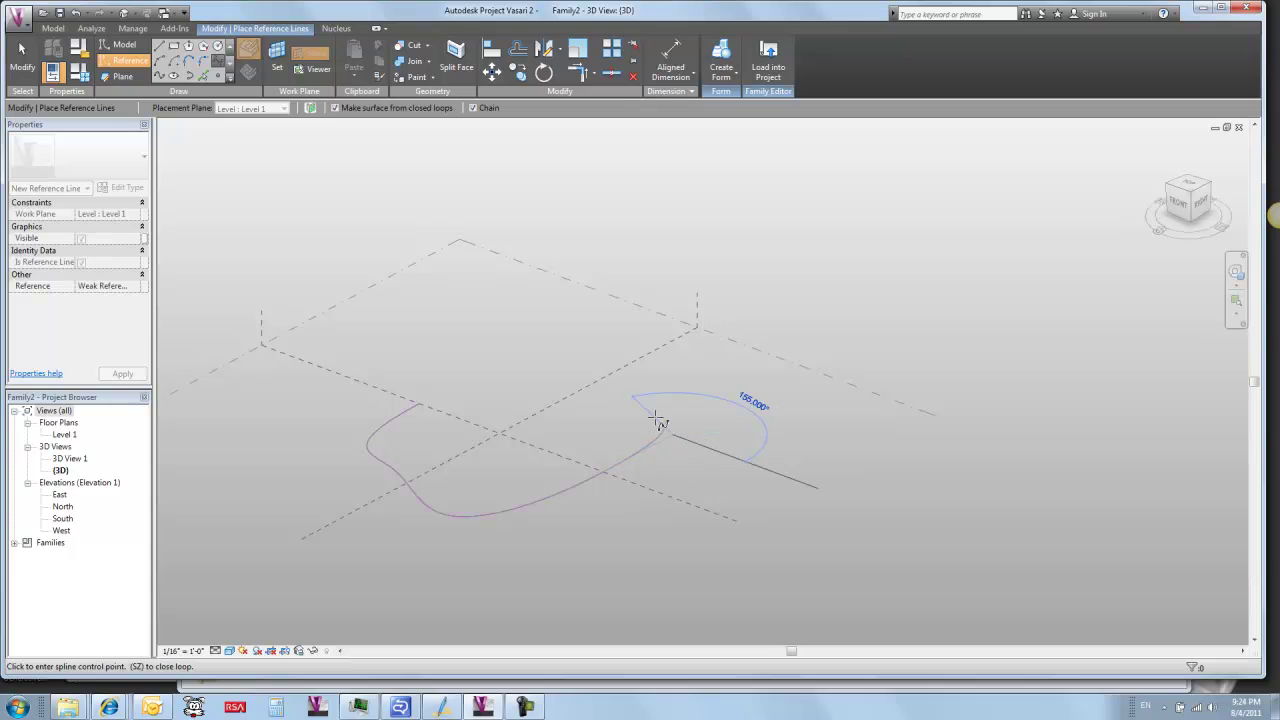
pyautogui.click(588, 401)
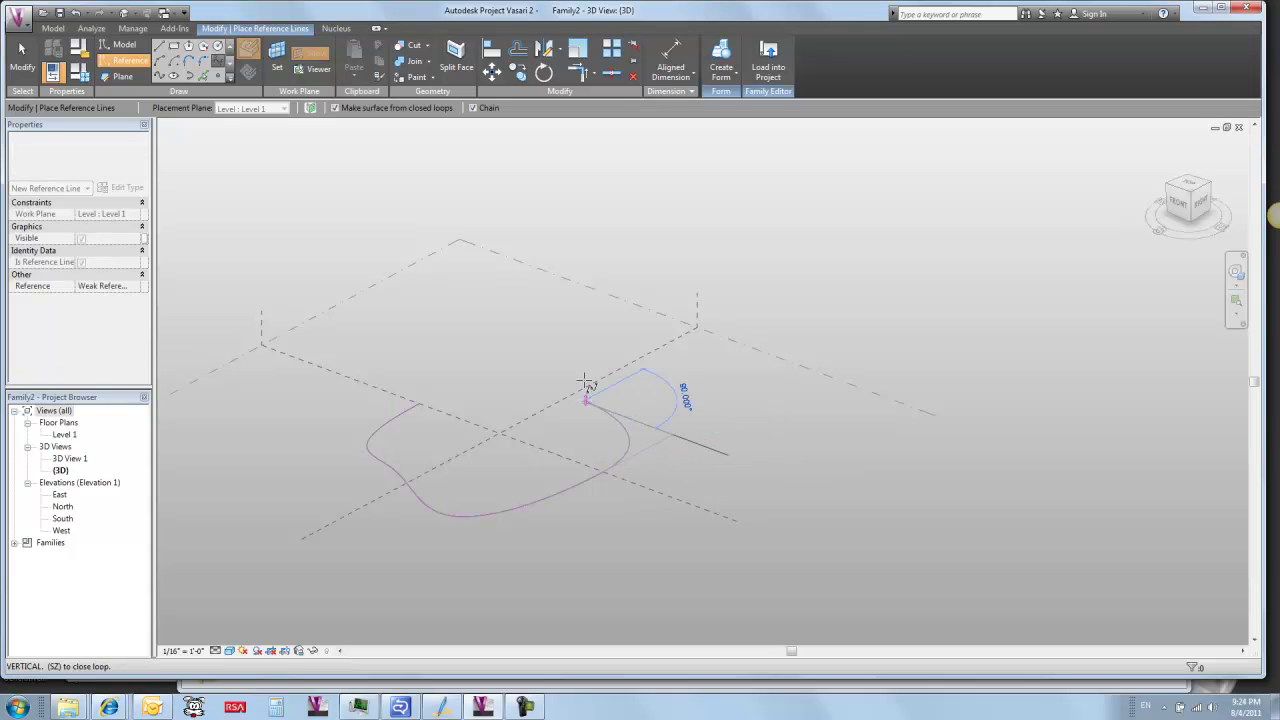
pyautogui.click(470, 378)
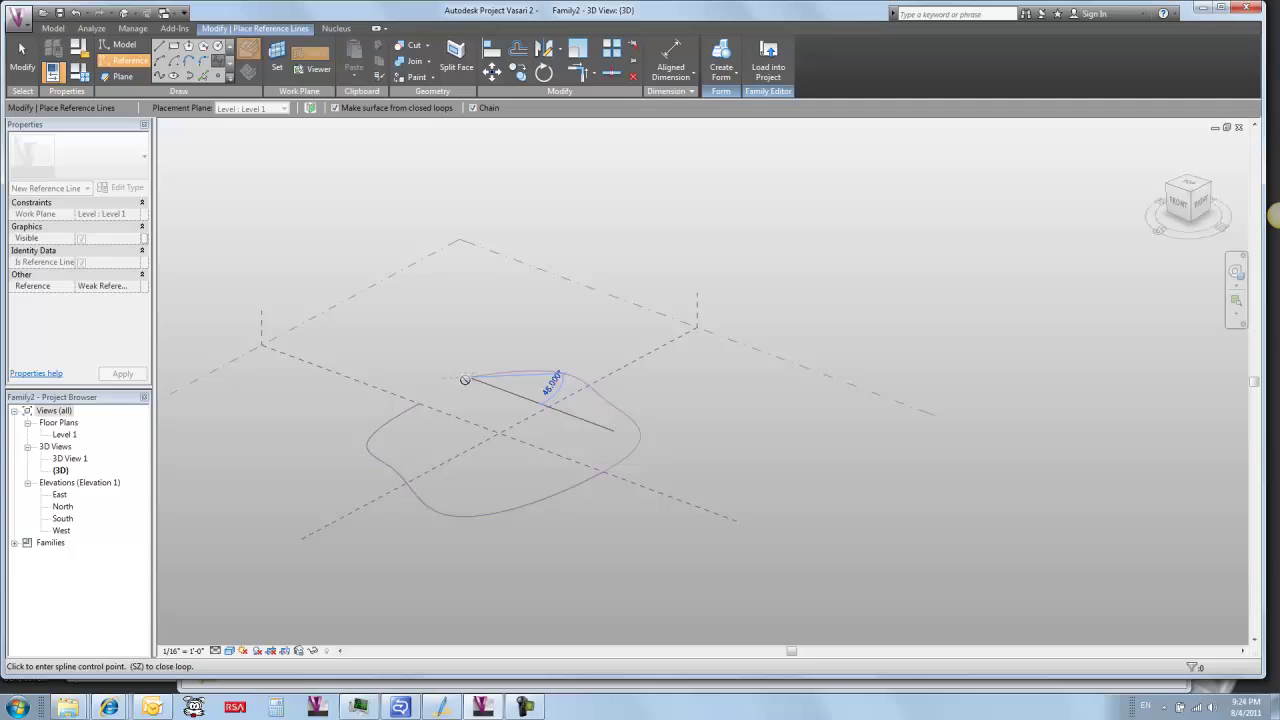
pyautogui.click(418, 404)
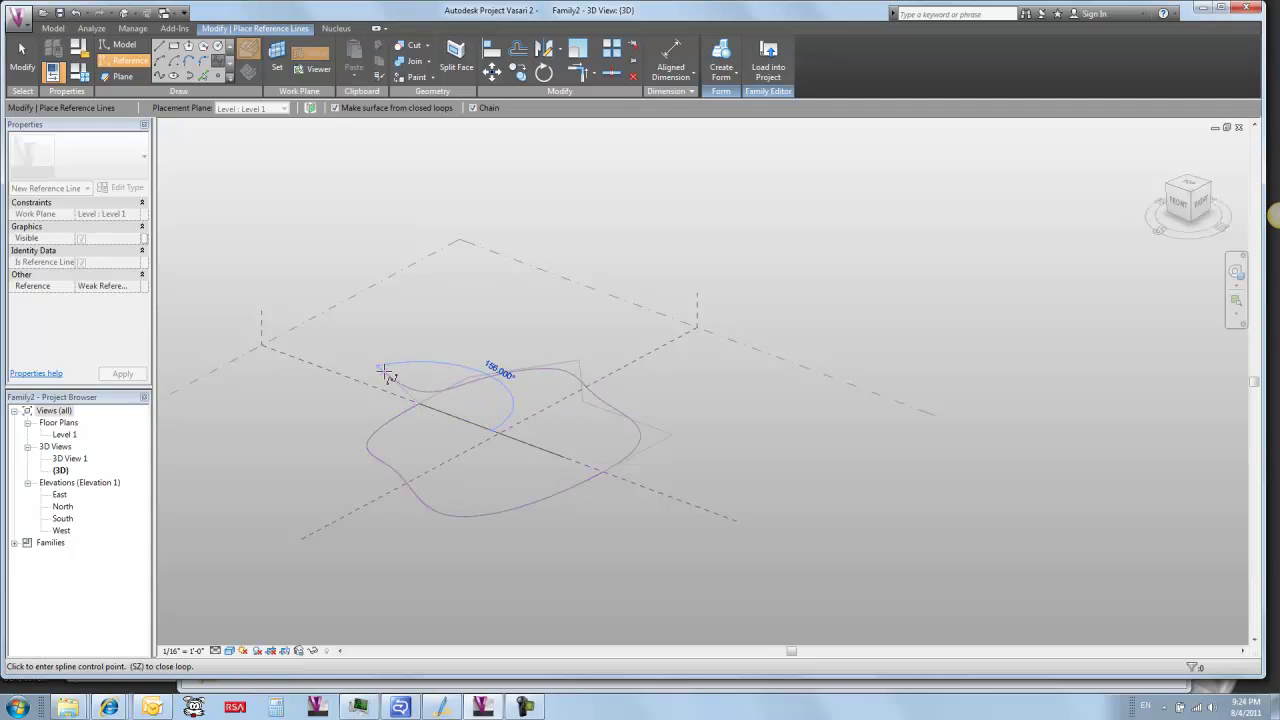
pyautogui.press('Escape')
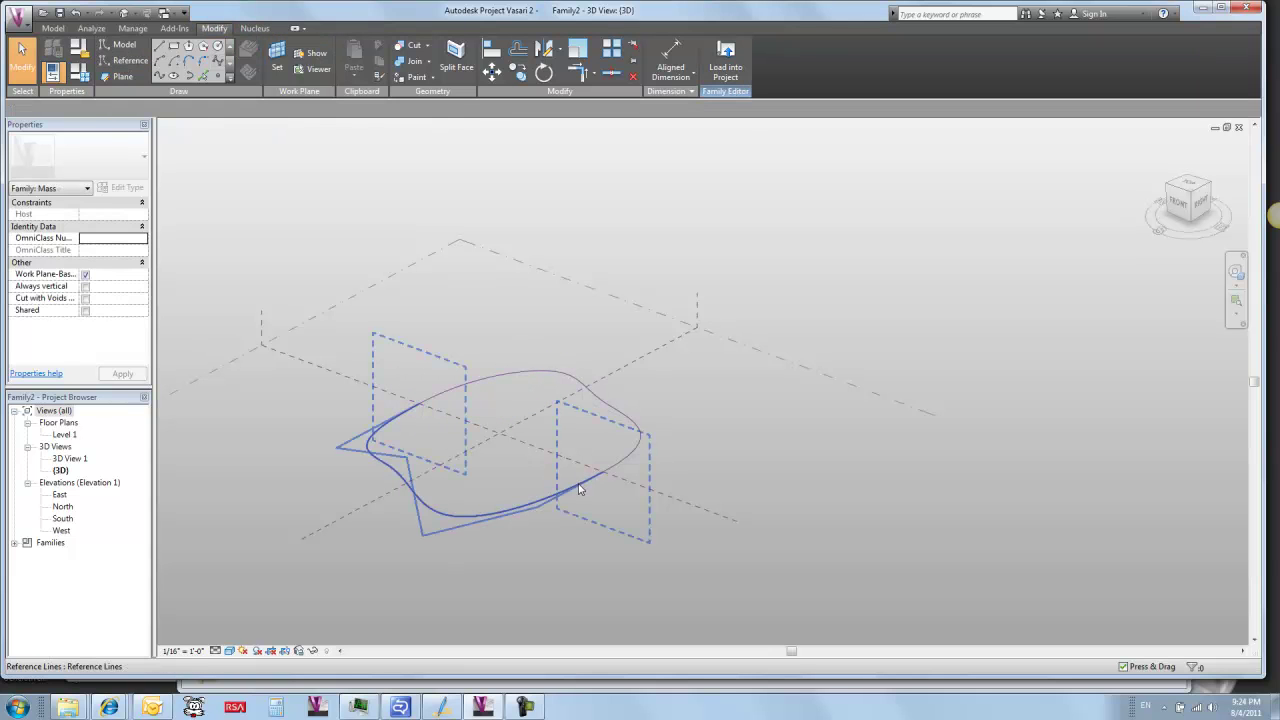
# Copy Level 1 together with both splines upward three times, and lower Level 2 closer to the base profile
pyautogui.click(565, 480)
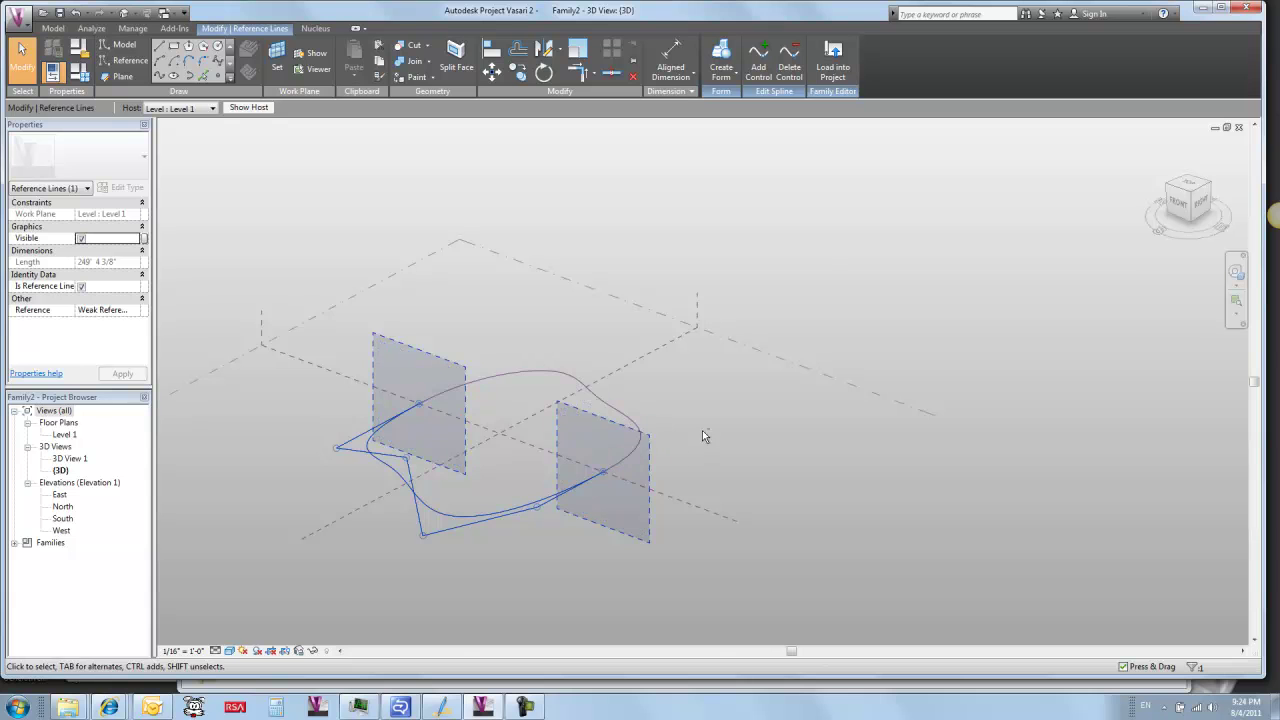
pyautogui.keyDown('shift'); pyautogui.moveTo(702, 436); pyautogui.dragTo(680, 453, button='middle'); pyautogui.keyUp('shift')
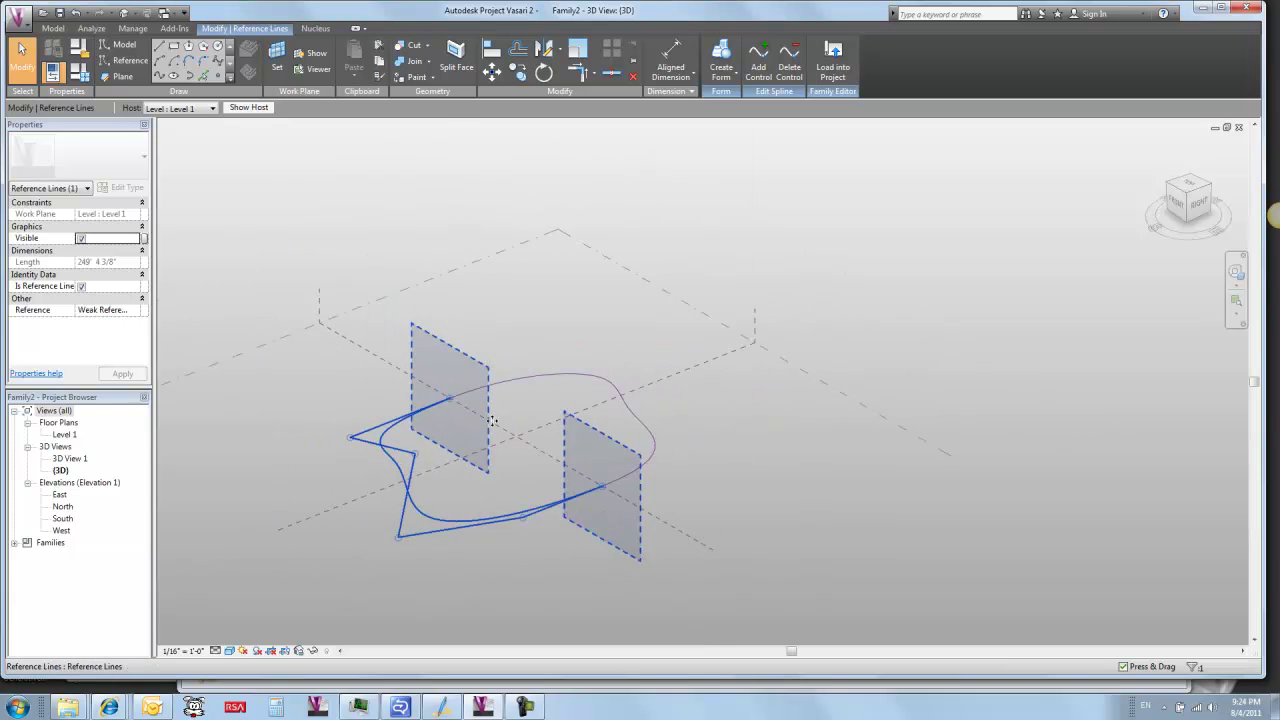
pyautogui.scroll(-1, 493, 419)
pyautogui.keyDown('ctrl'); pyautogui.click(543, 380); pyautogui.keyUp('ctrl')
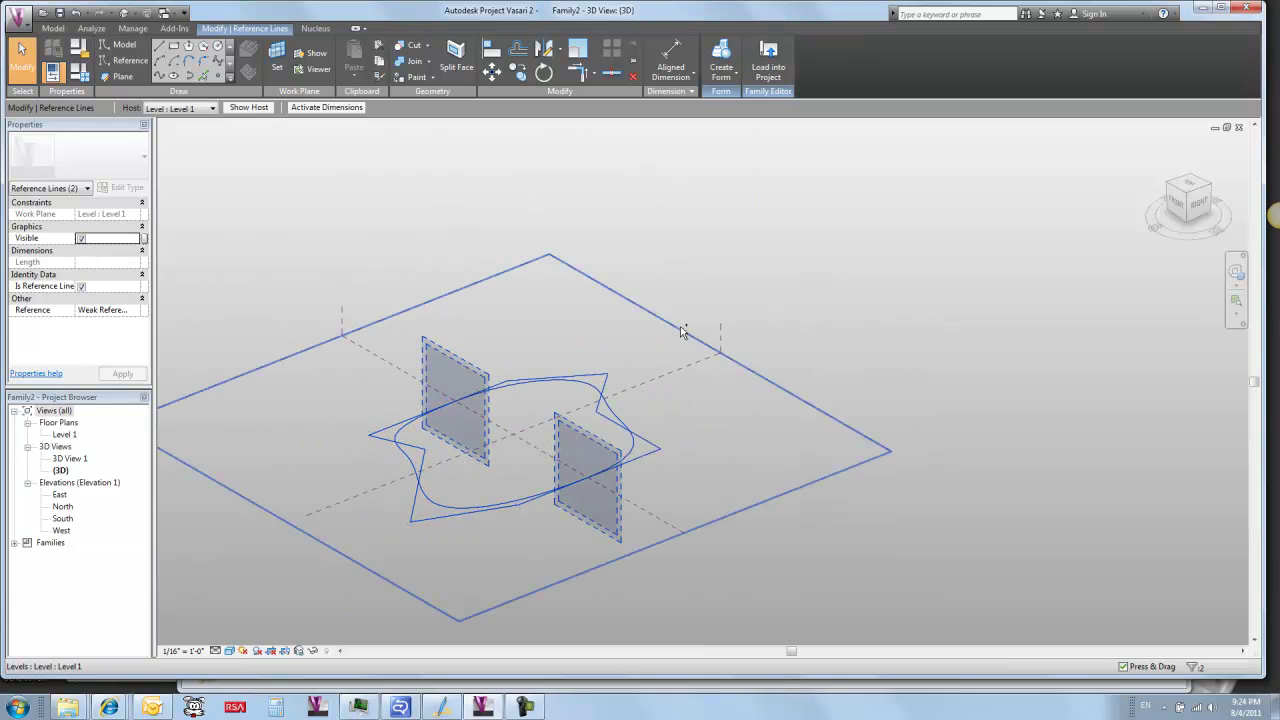
pyautogui.keyDown('ctrl'); pyautogui.click(646, 320); pyautogui.keyUp('ctrl')
pyautogui.keyDown('ctrl'); pyautogui.moveTo(646, 320); pyautogui.dragTo(666, 229); pyautogui.keyUp('ctrl')
pyautogui.click(717, 527)
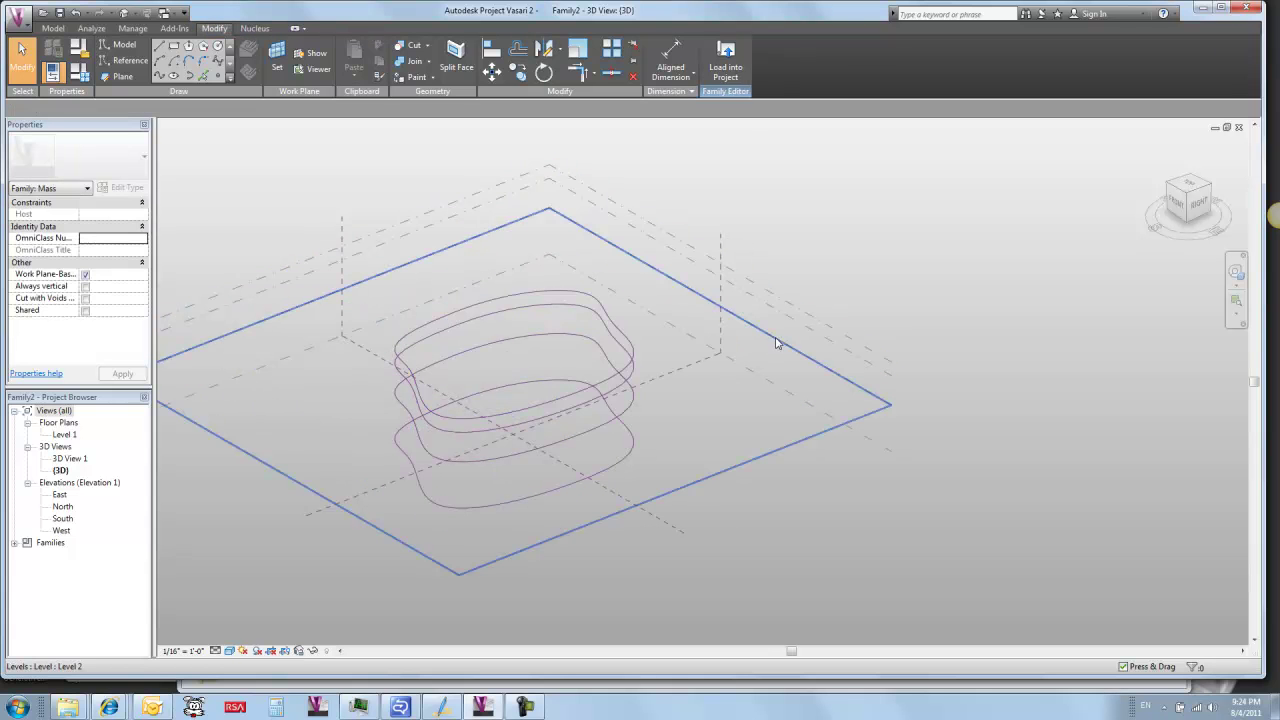
pyautogui.click(777, 346)
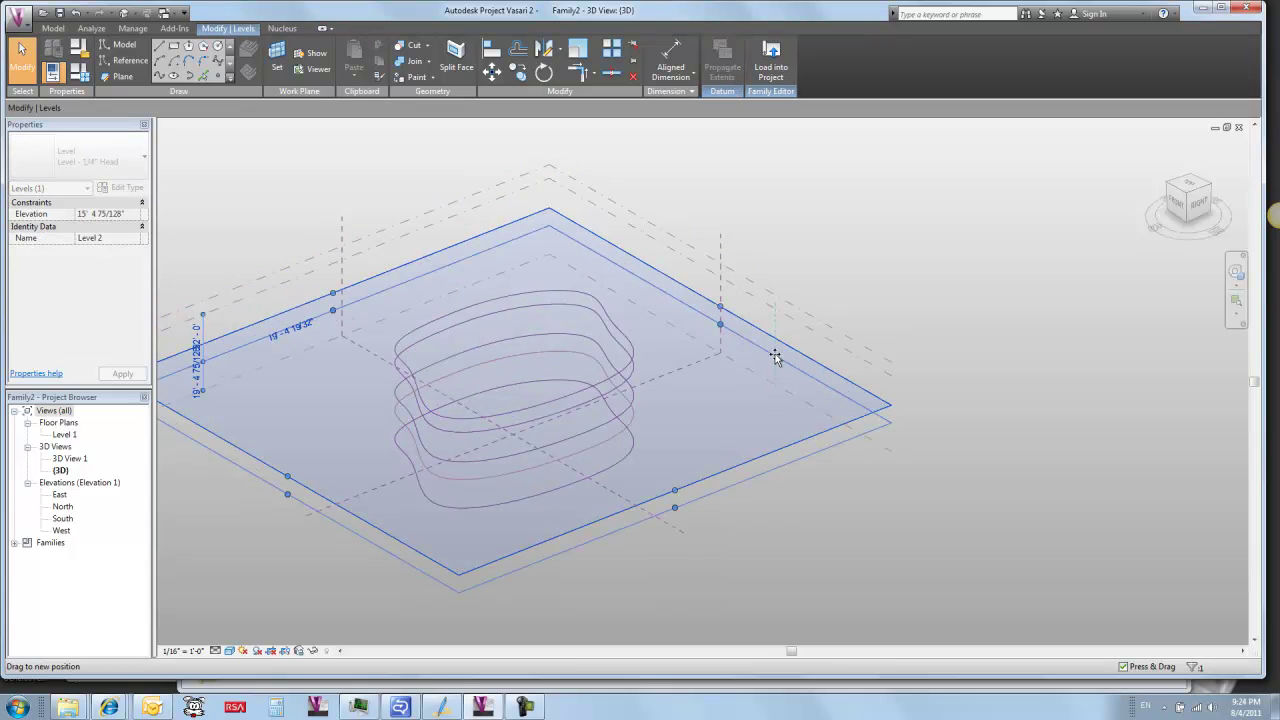
pyautogui.click(791, 510)
# Scale both Level 2 splines up graphically from the outline's center so this profile extends beyond the others
pyautogui.scroll(5, 512, 545)
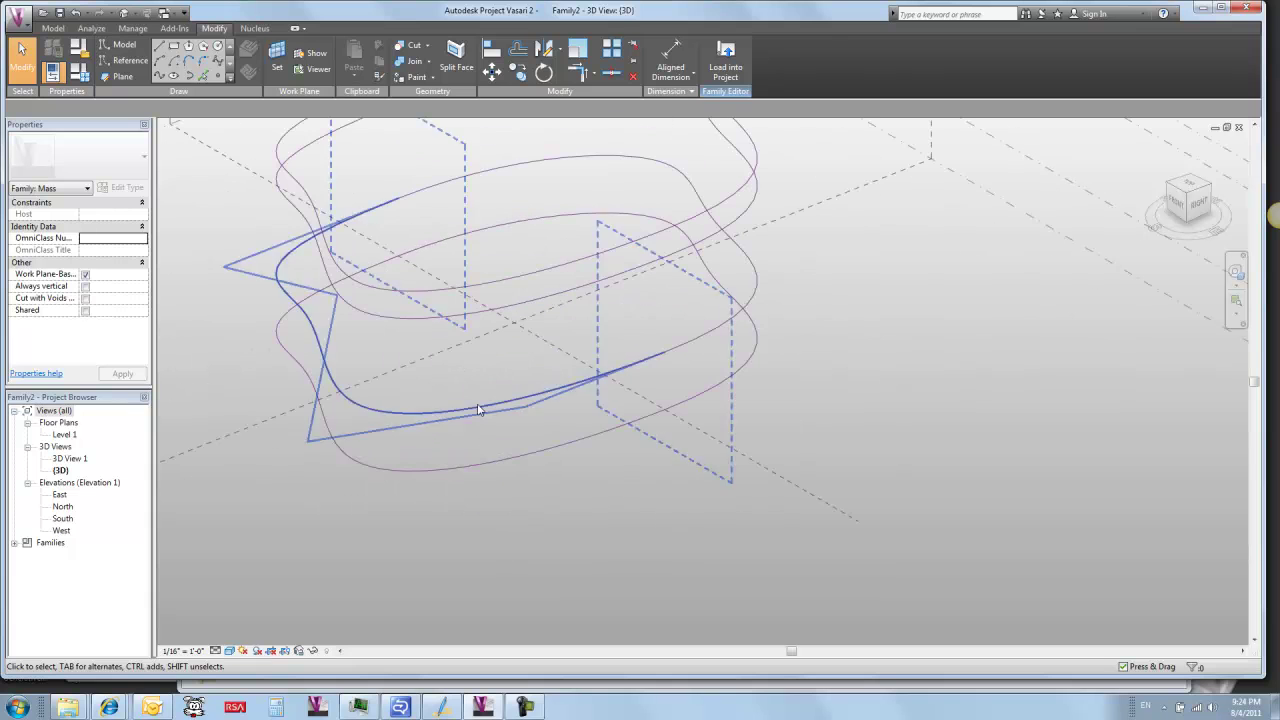
pyautogui.click(477, 411)
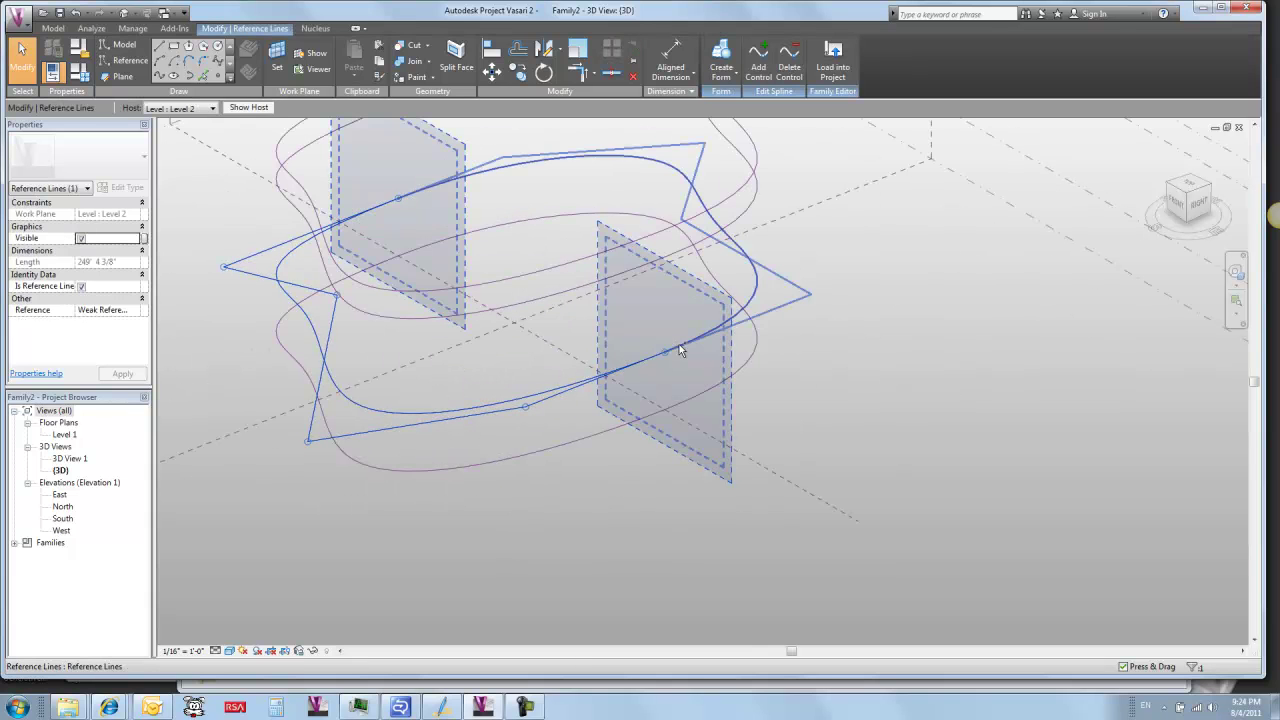
pyautogui.keyDown('ctrl'); pyautogui.click(687, 347); pyautogui.keyUp('ctrl')
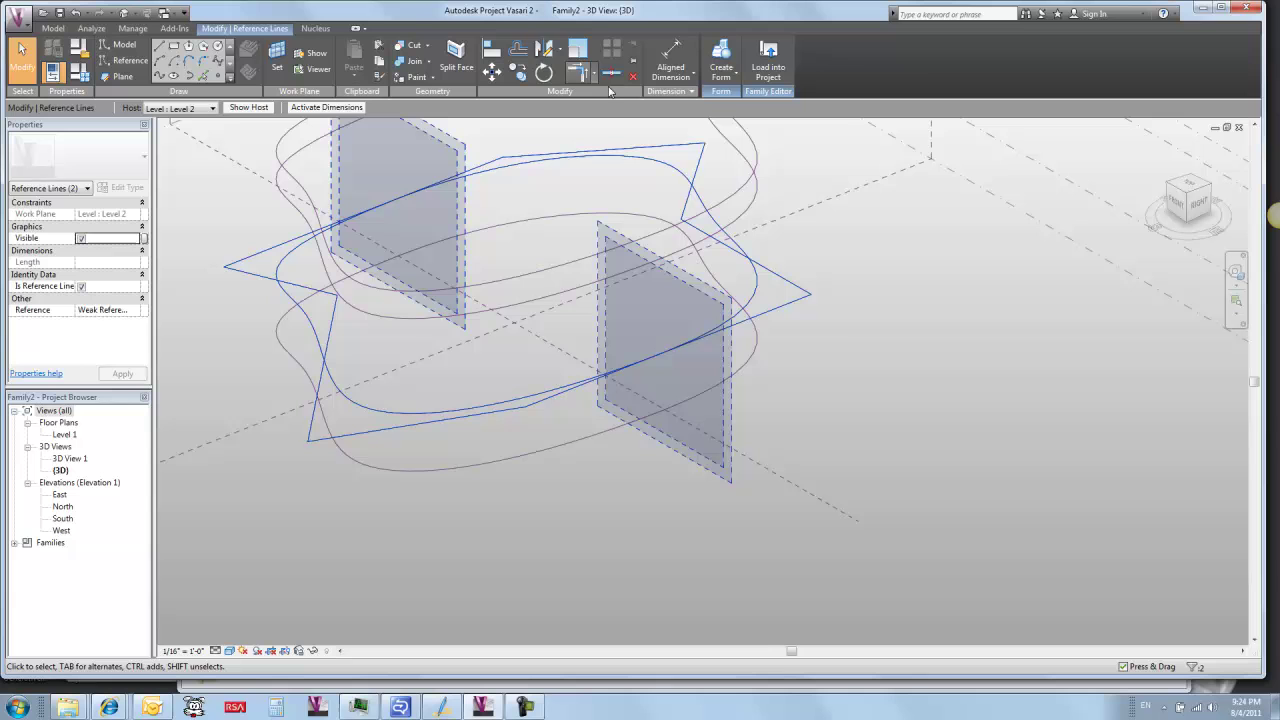
pyautogui.click(579, 54)
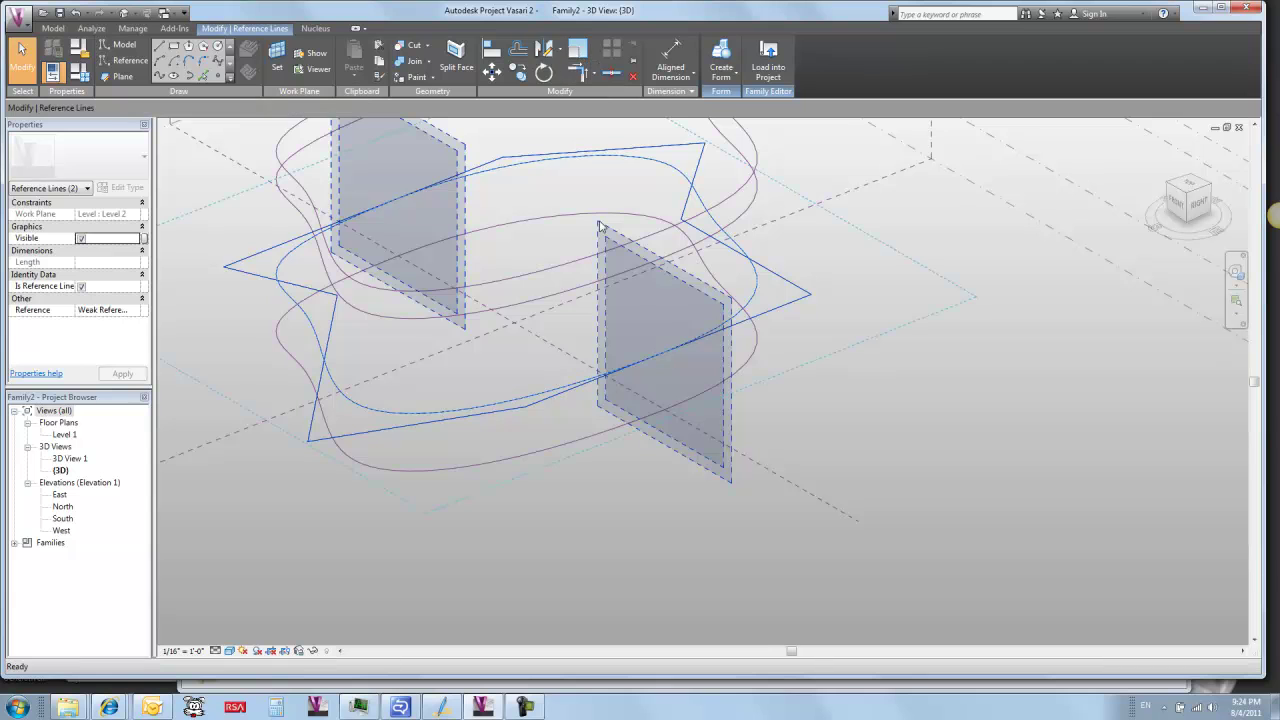
pyautogui.click(508, 318)
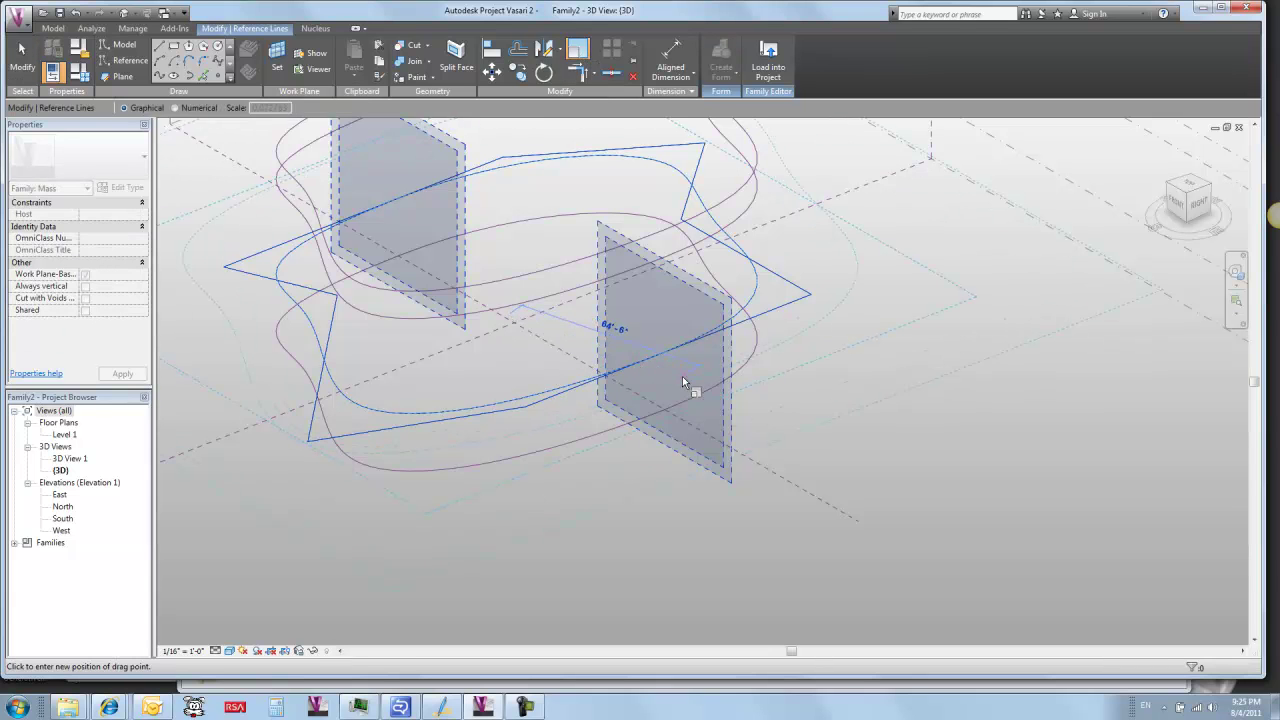
pyautogui.click(710, 374)
pyautogui.click(797, 392)
pyautogui.click(894, 410)
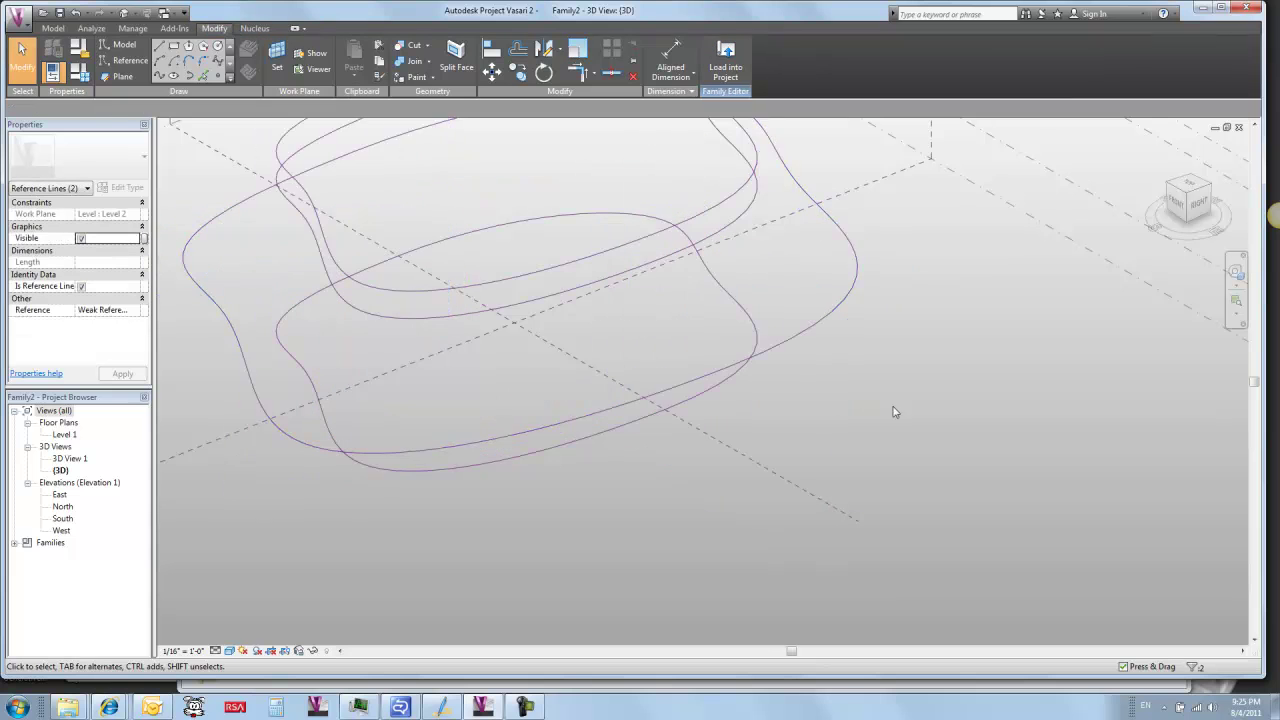
# Scale both Level 4 splines graphically down to a tiny loop around the center, reducing about 75' to about 6'
pyautogui.keyDown('shift'); pyautogui.moveTo(721, 394); pyautogui.dragTo(622, 224, button='middle'); pyautogui.keyUp('shift')
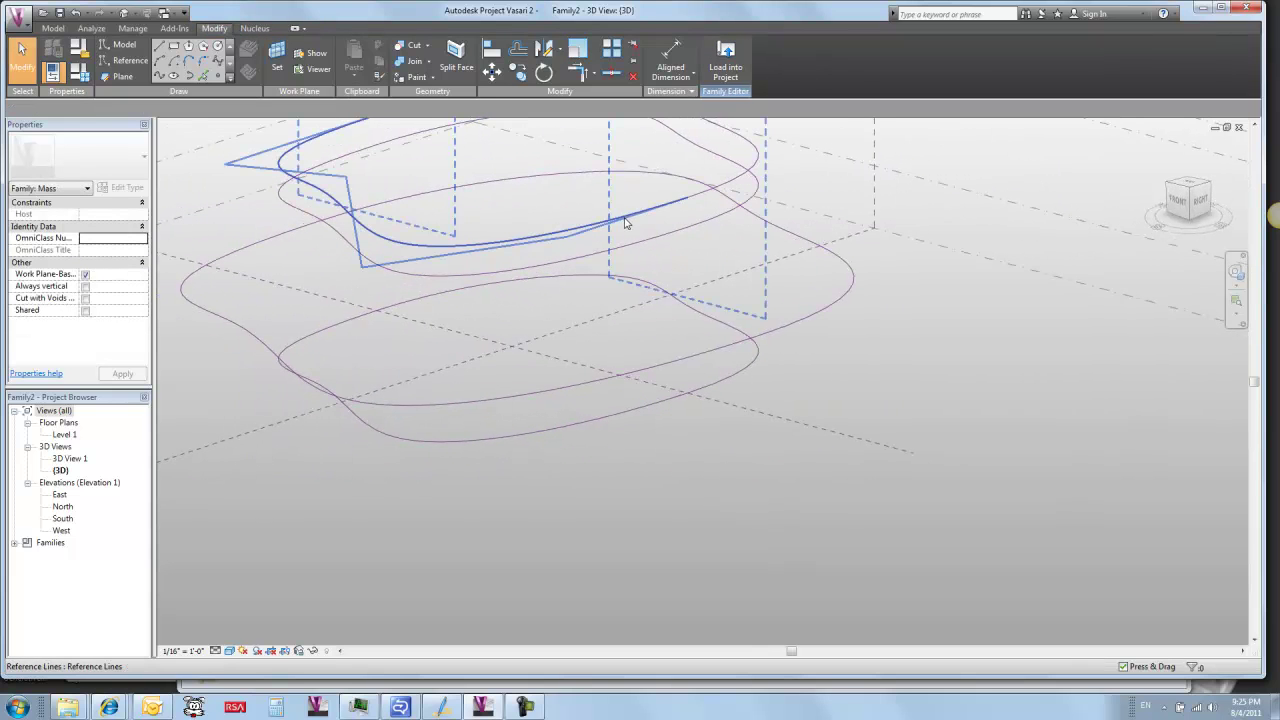
pyautogui.click(625, 222)
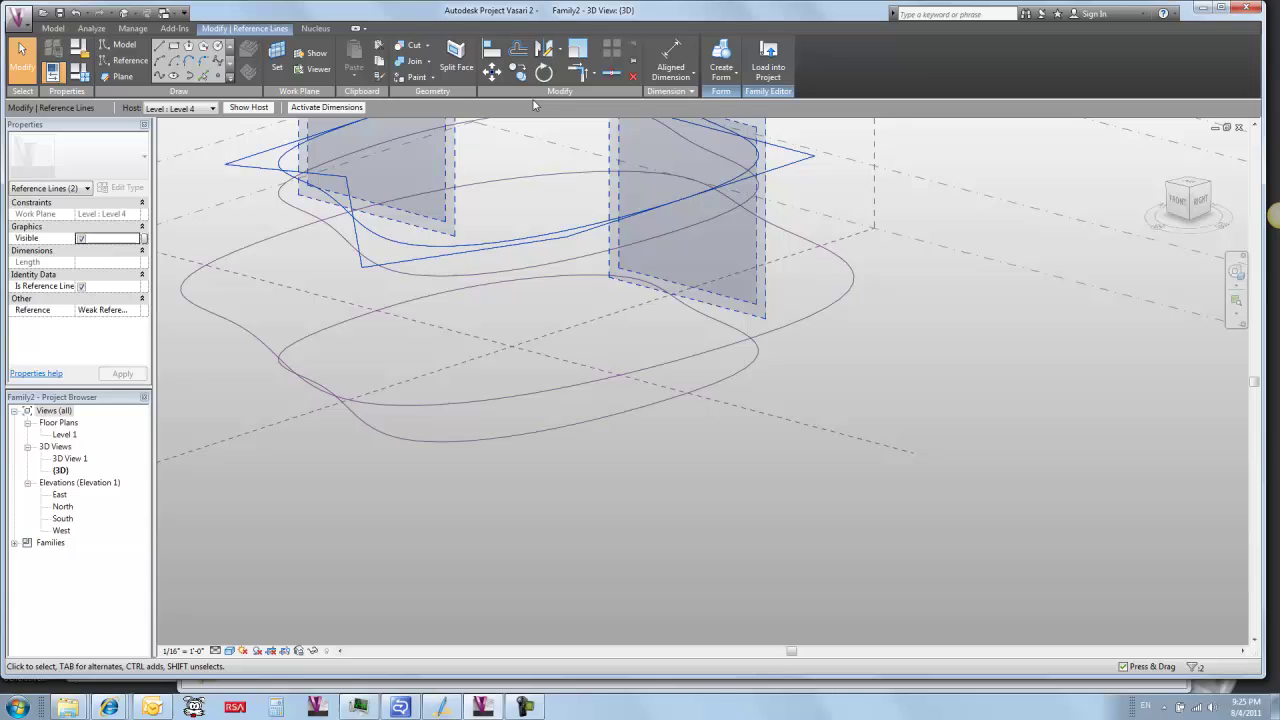
pyautogui.click(575, 45)
pyautogui.keyDown('shift'); pyautogui.moveTo(551, 143); pyautogui.dragTo(530, 273, button='middle'); pyautogui.keyUp('shift')
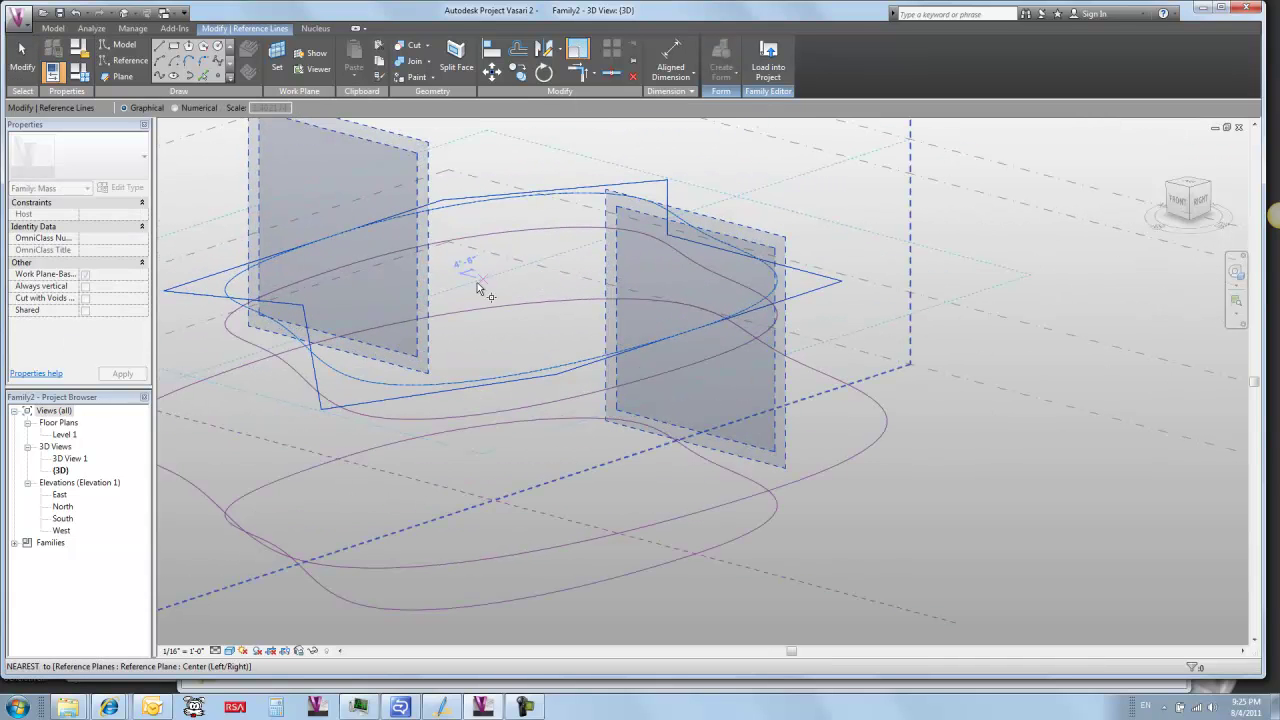
pyautogui.click(485, 273)
pyautogui.click(610, 268)
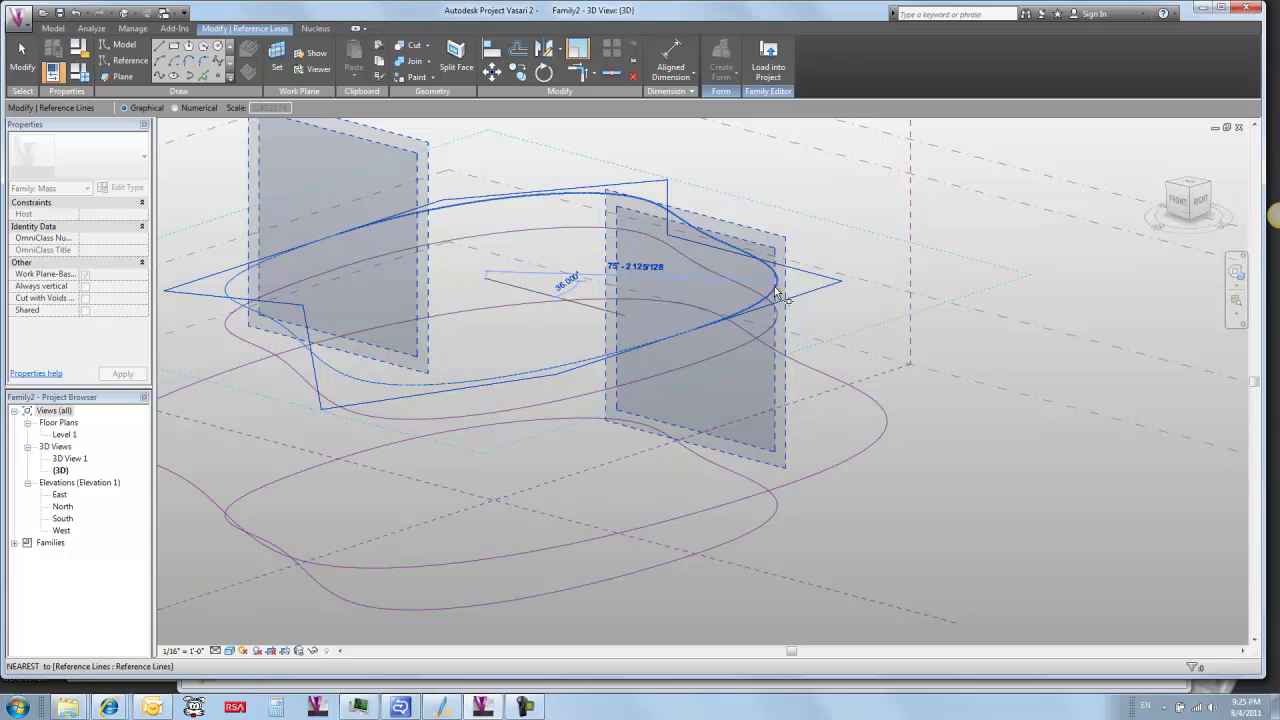
pyautogui.click(510, 280)
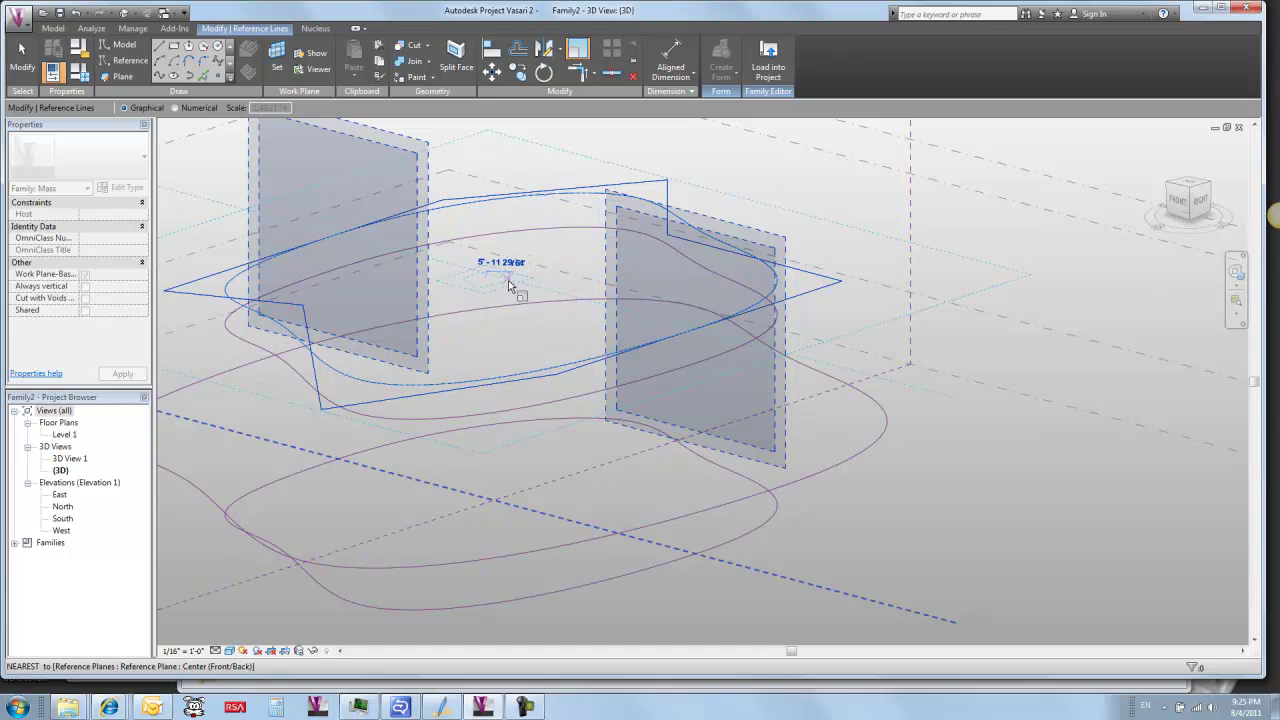
pyautogui.click(543, 289)
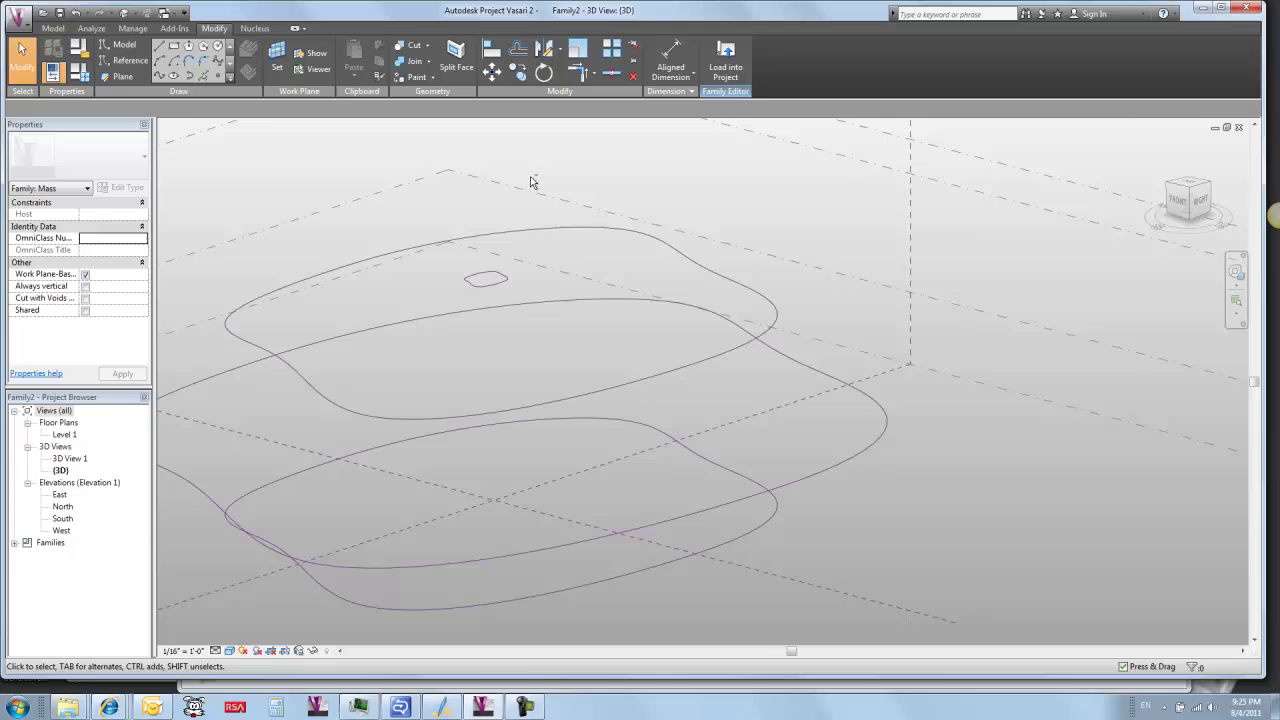
# Create a solid form through all four stacked spline profiles
pyautogui.keyDown('shift'); pyautogui.moveTo(531, 180); pyautogui.dragTo(714, 217, button='middle'); pyautogui.keyUp('shift')
pyautogui.scroll(-2, 646, 267)
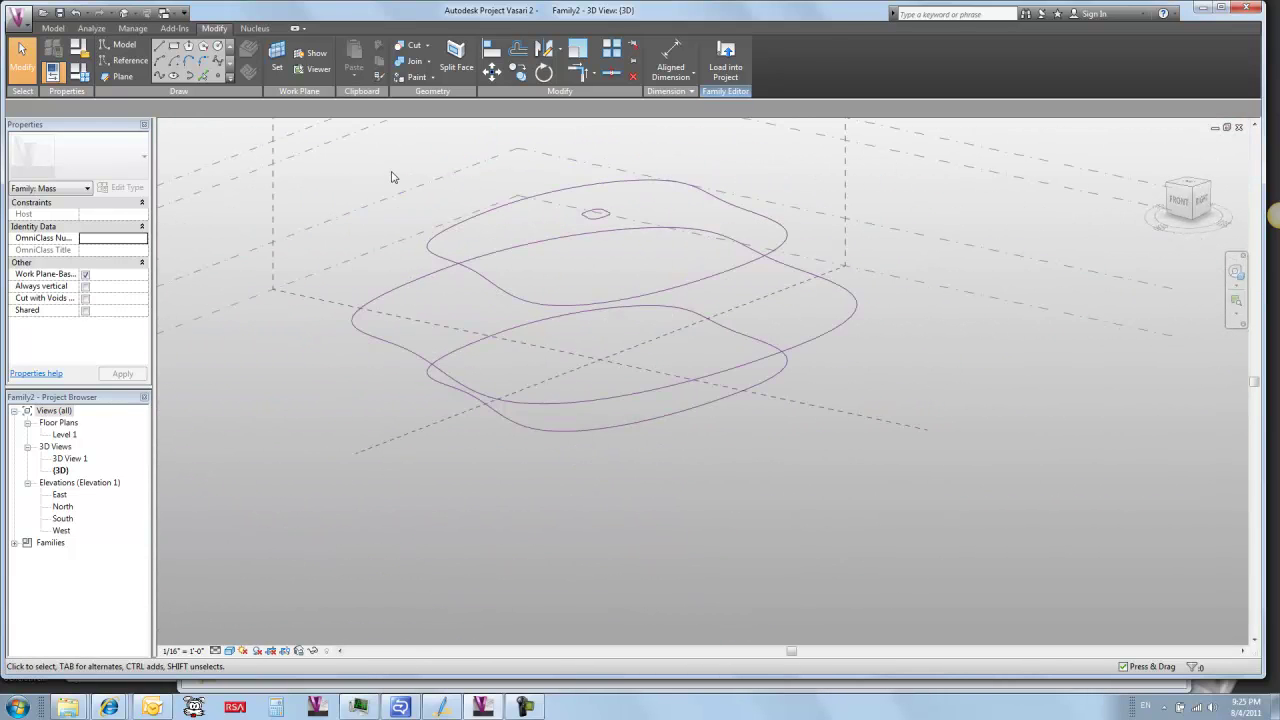
pyautogui.moveTo(392, 177); pyautogui.dragTo(409, 237, button='middle')
pyautogui.moveTo(343, 223); pyautogui.dragTo(881, 526)
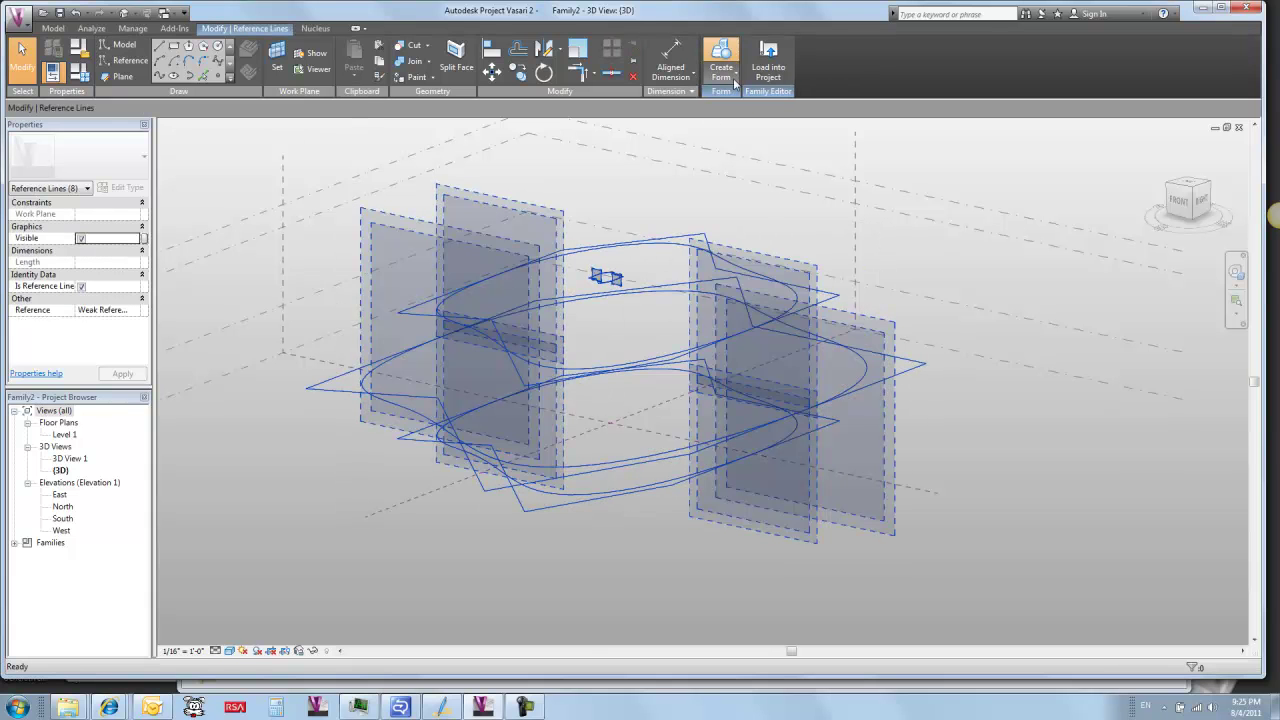
pyautogui.click(734, 81)
pyautogui.keyDown('shift'); pyautogui.moveTo(334, 408); pyautogui.dragTo(405, 430, button='middle'); pyautogui.keyUp('shift')
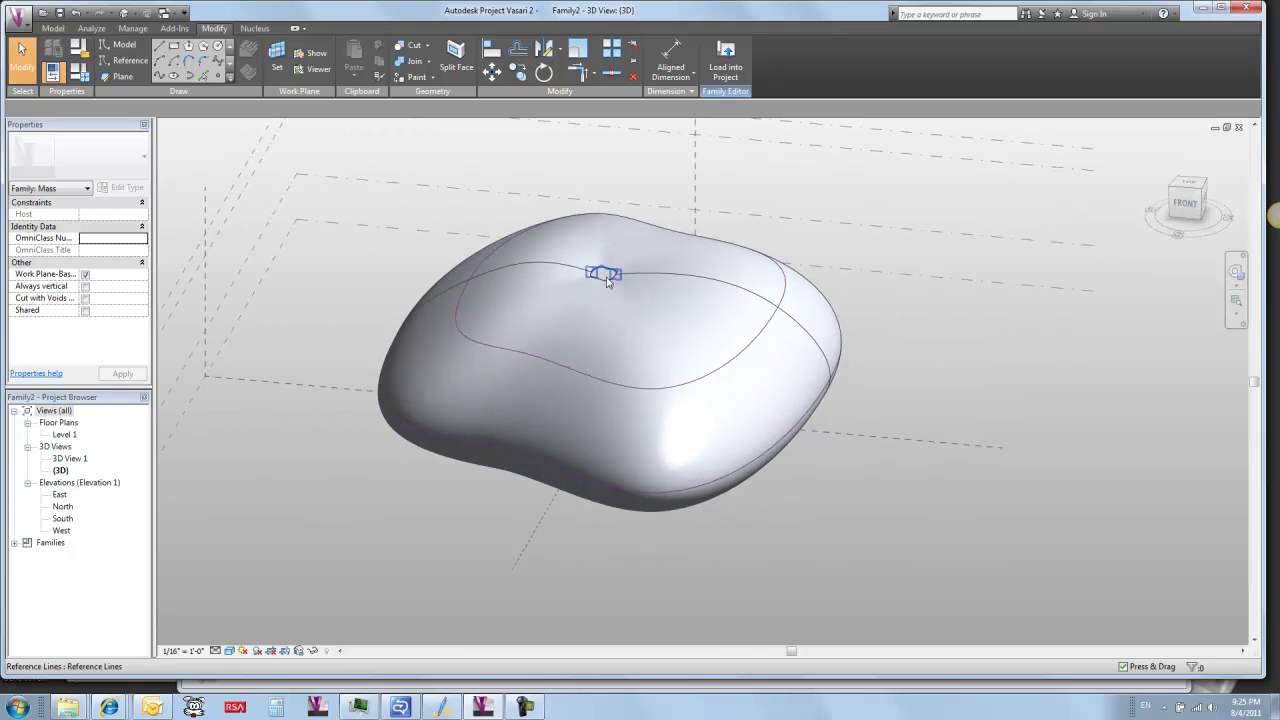
# Turn on X-Ray for the boulder form and view it straight from the right side
pyautogui.click(674, 354)
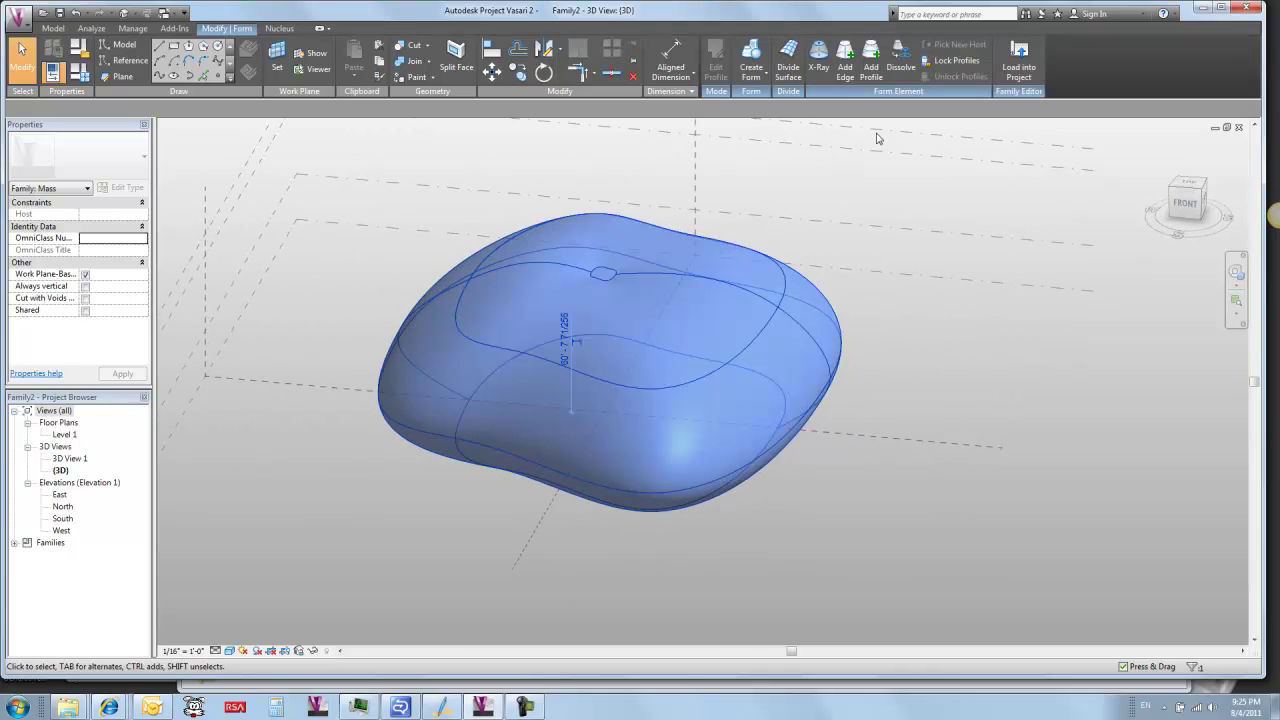
pyautogui.click(818, 60)
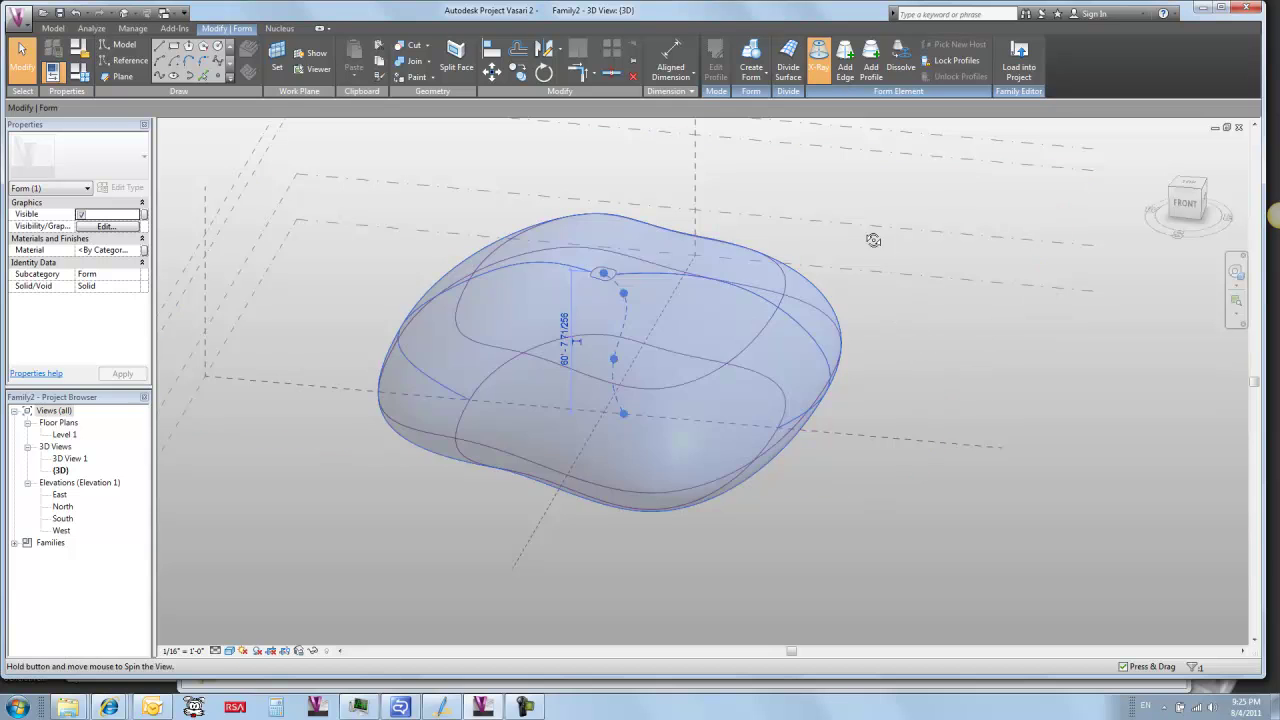
pyautogui.keyDown('shift'); pyautogui.moveTo(873, 240); pyautogui.dragTo(823, 269, button='middle'); pyautogui.keyUp('shift')
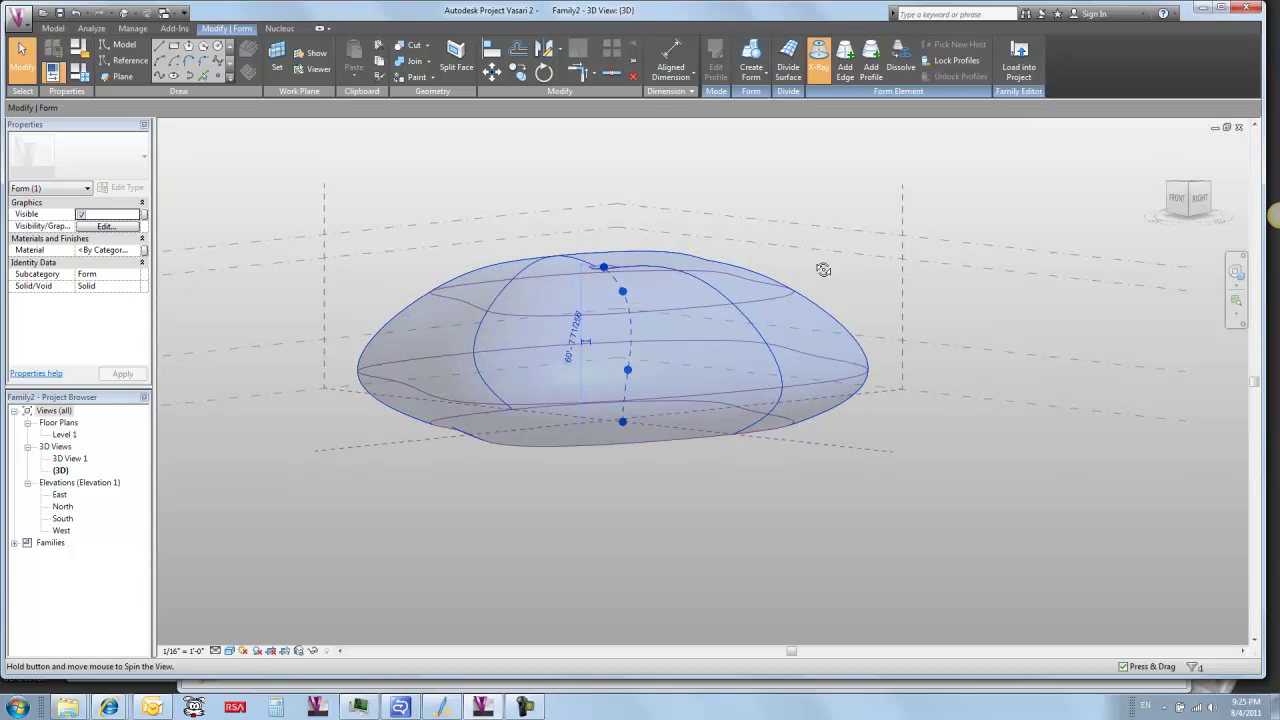
pyautogui.click(1199, 198)
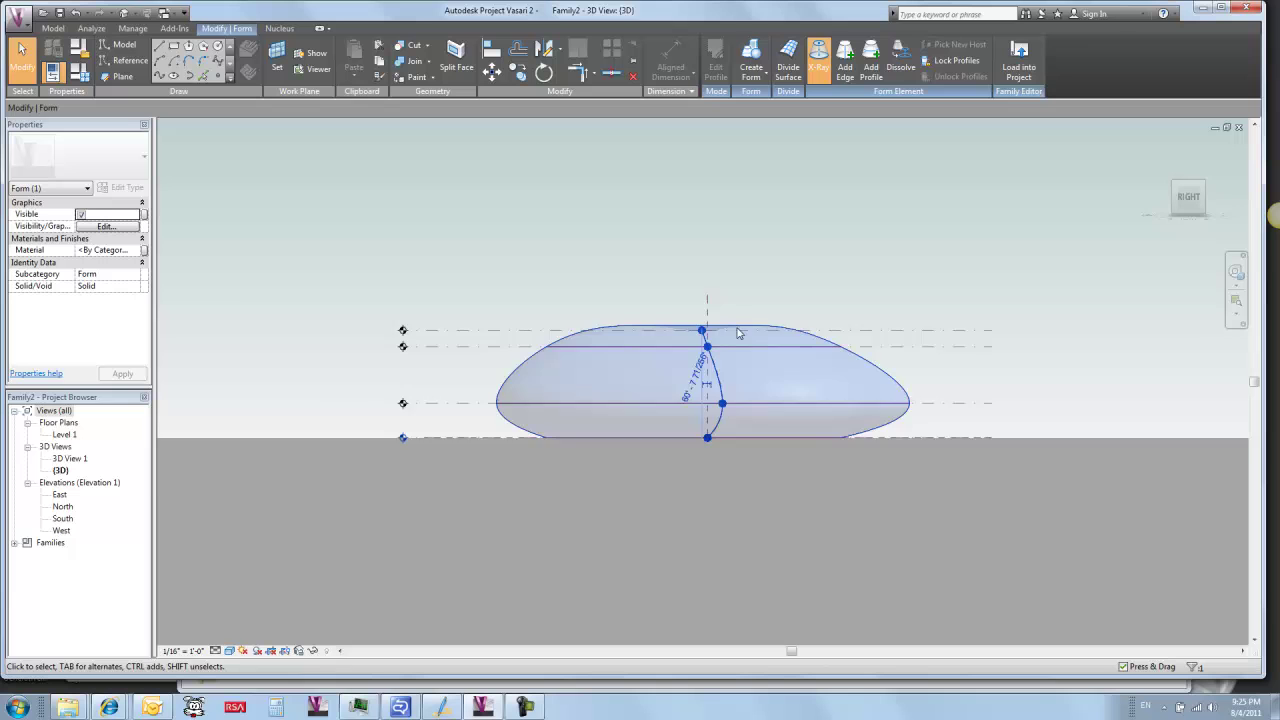
# Raise Level 4 graphically to an elevation of about 63'-4" to reduce the dip at the form's summit
pyautogui.scroll(2, 709, 324)
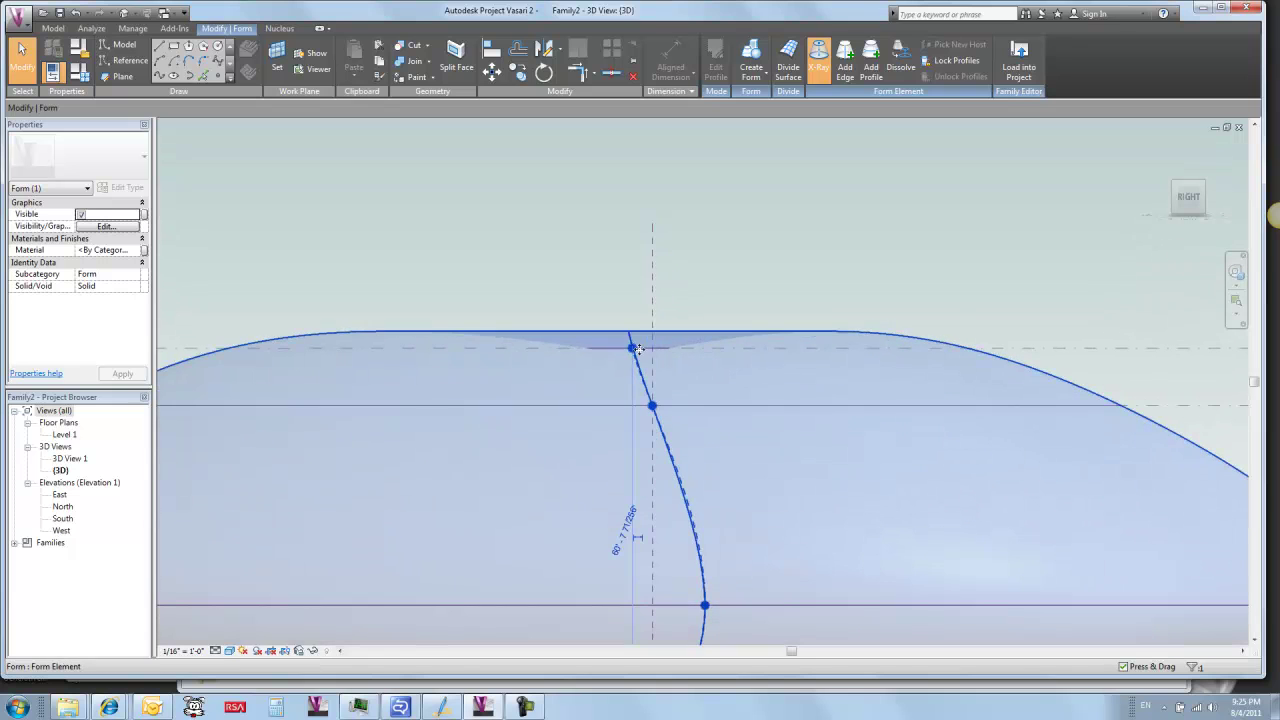
pyautogui.click(1050, 347)
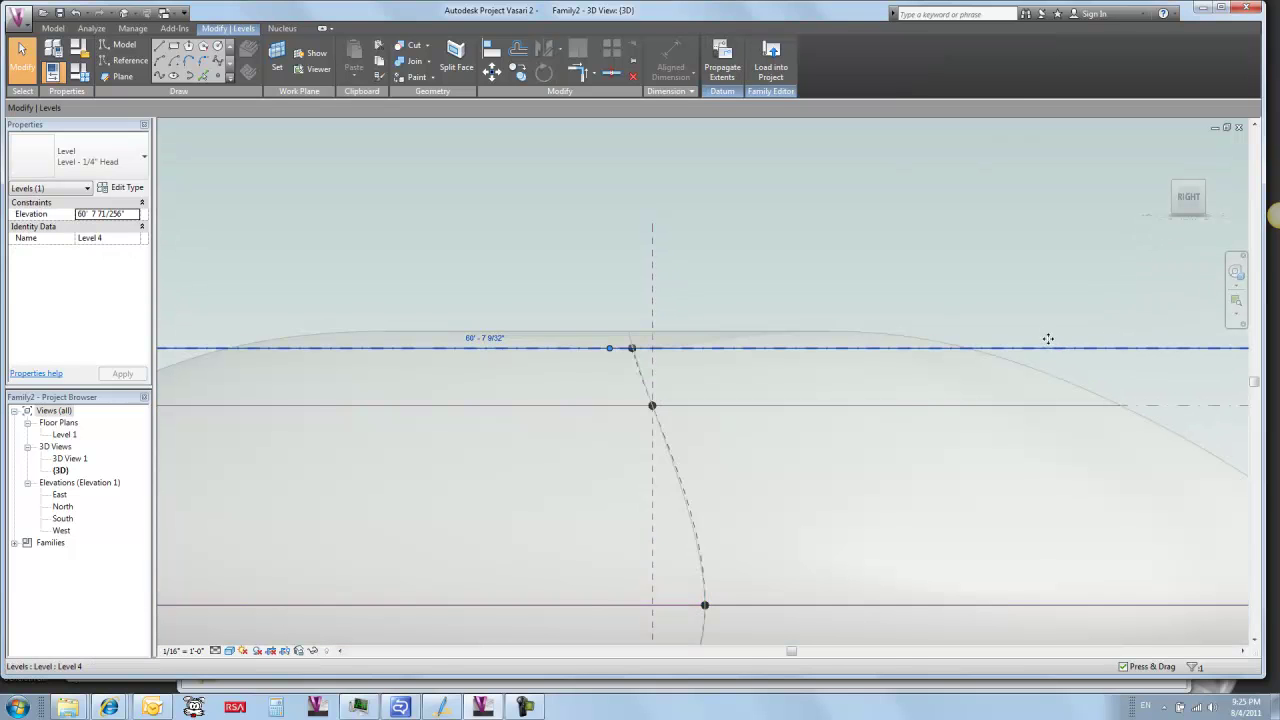
pyautogui.moveTo(1047, 327); pyautogui.dragTo(1050, 331)
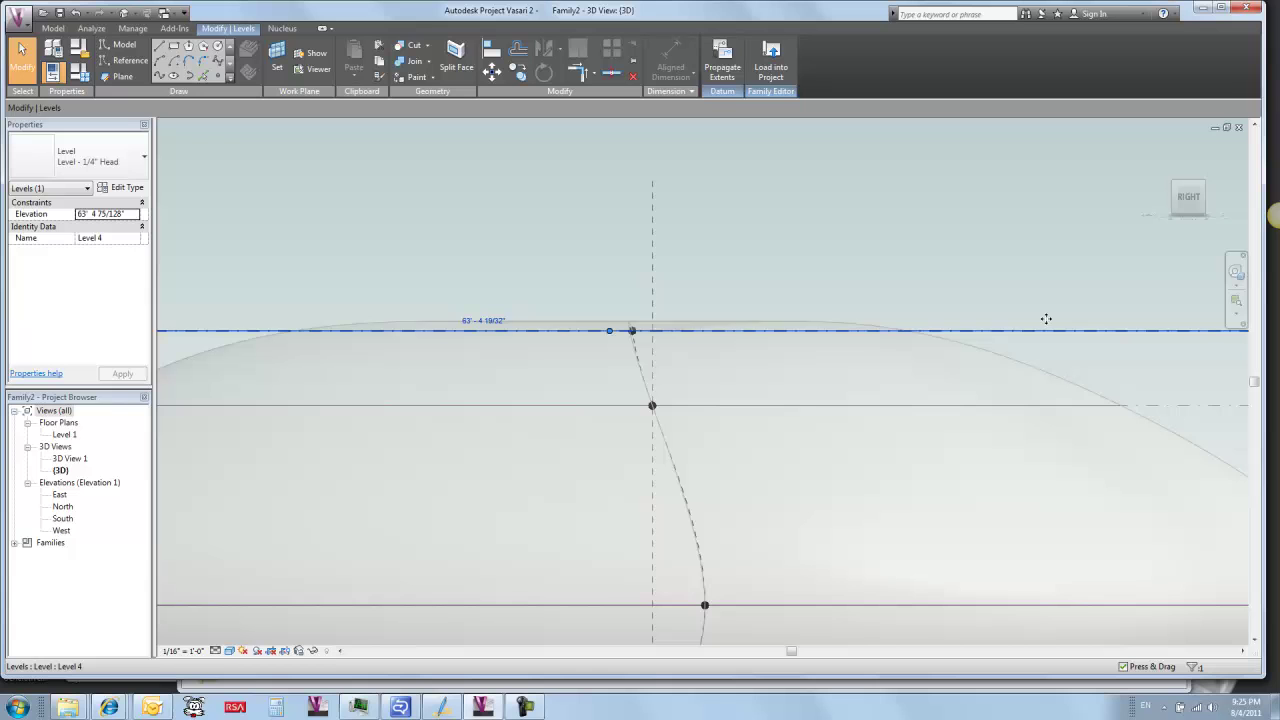
# Lower Level 3 graphically to an elevation of about 46'-4" so the form's upper part becomes more rounded
pyautogui.scroll(-2, 960, 280)
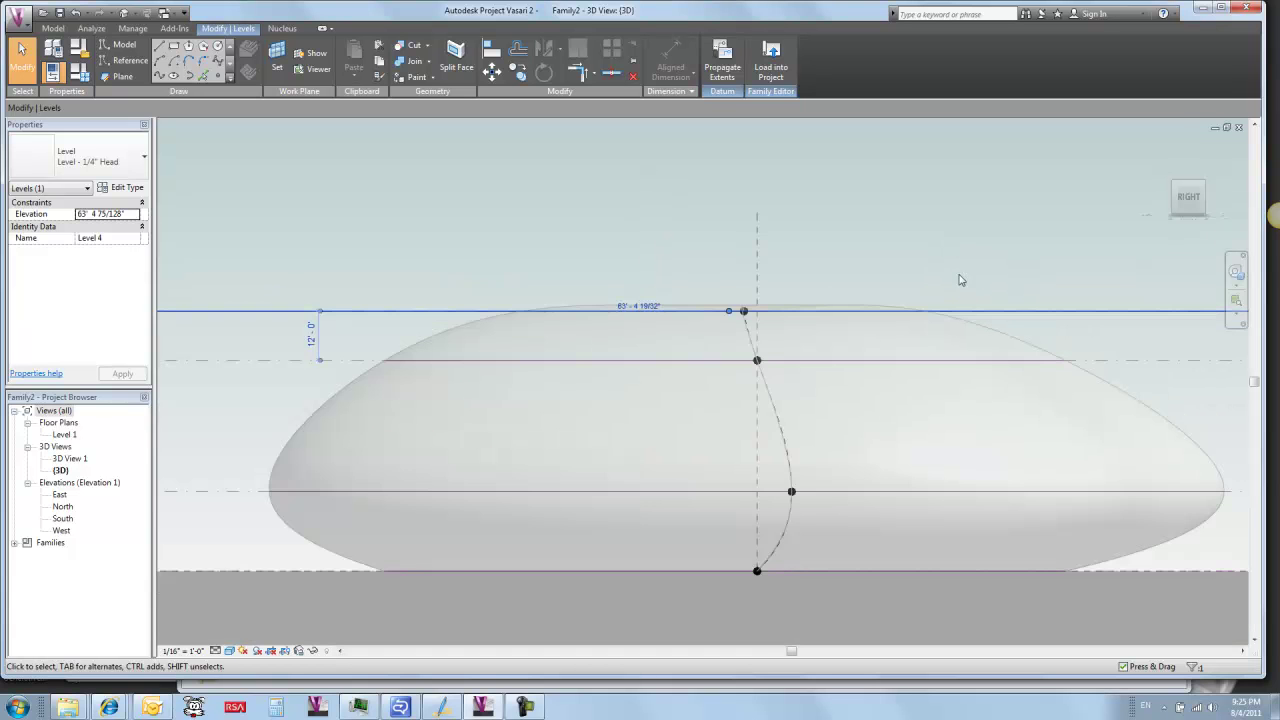
pyautogui.scroll(-2, 1065, 333)
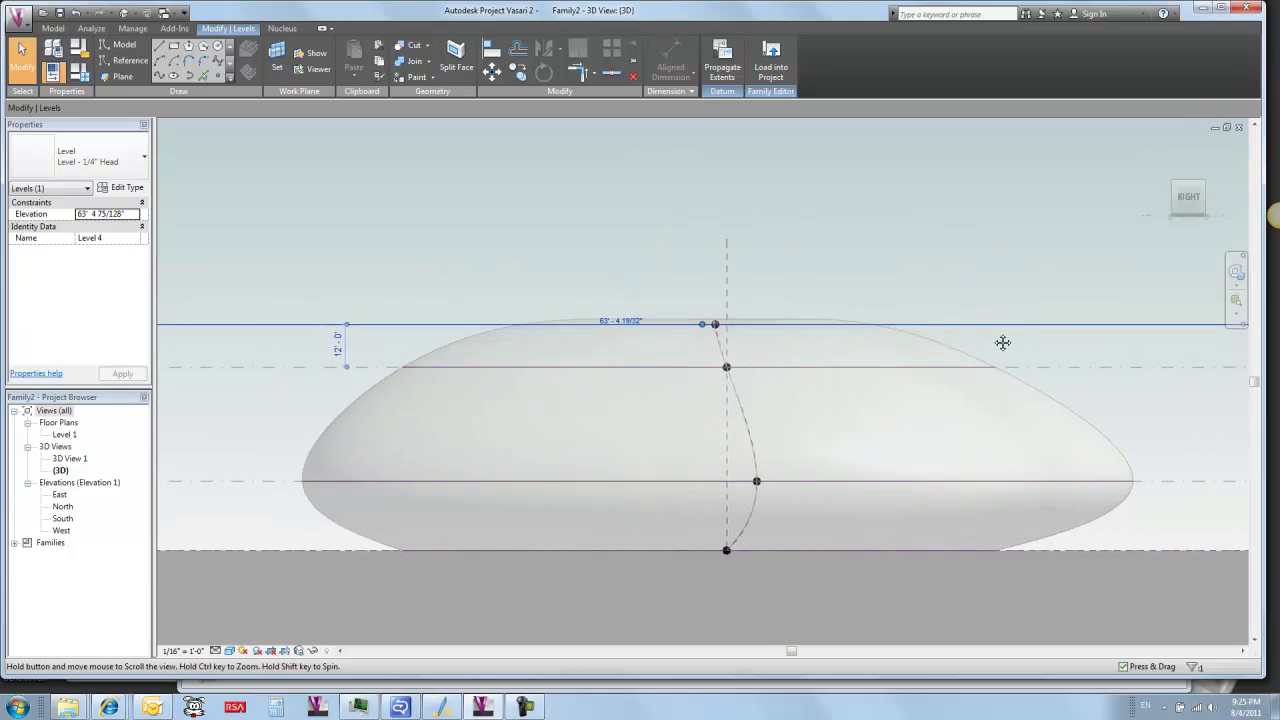
pyautogui.click(1048, 368)
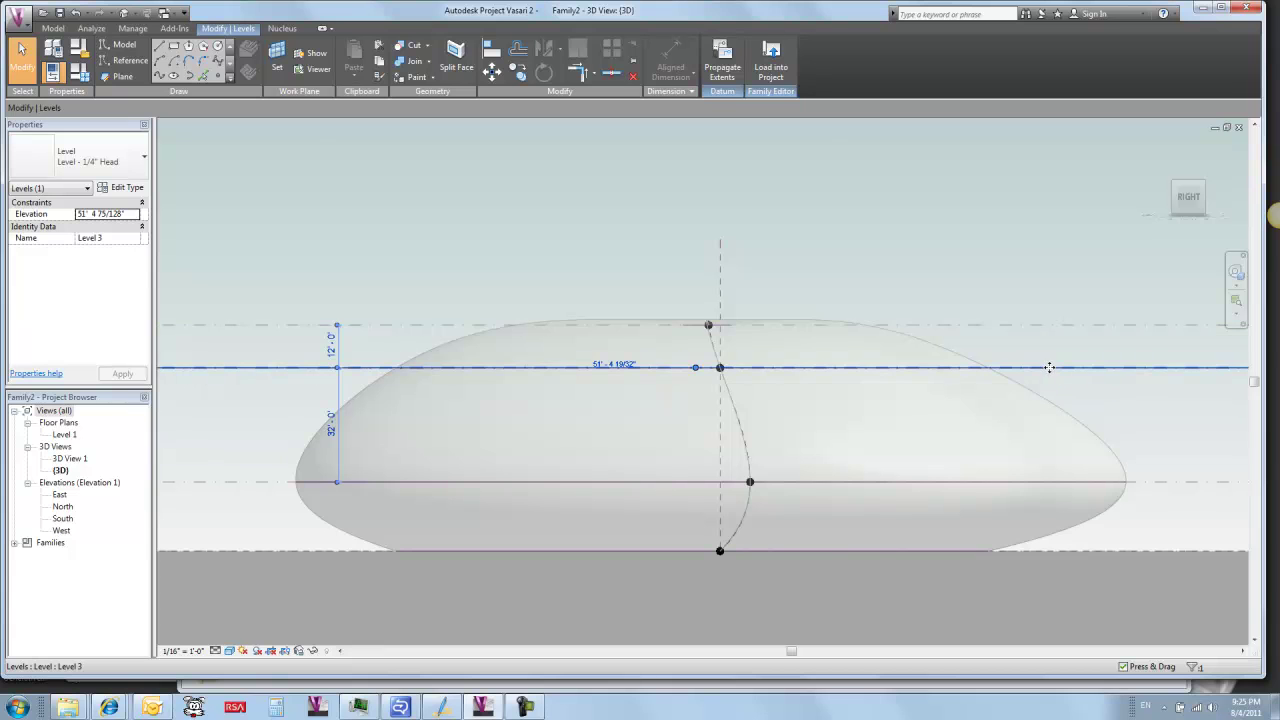
pyautogui.moveTo(1053, 368); pyautogui.dragTo(1055, 383)
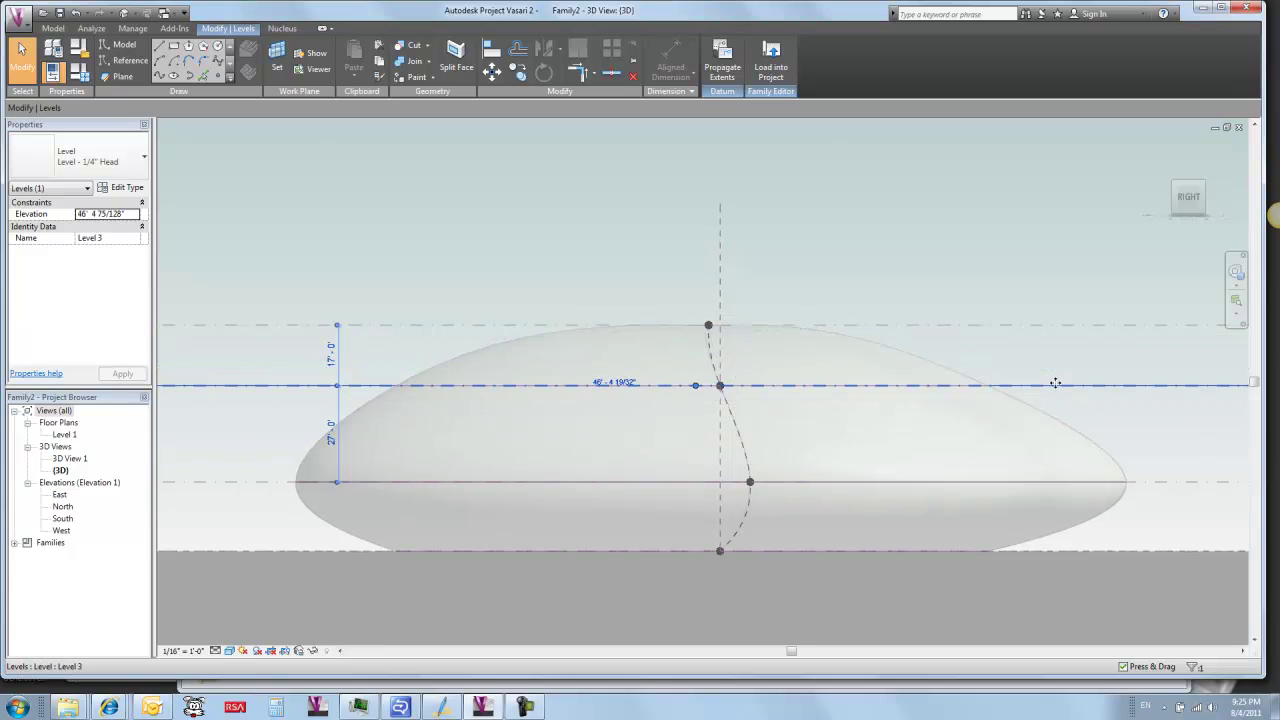
pyautogui.click(809, 280)
# Inspect the form in an angled 3D view and turn off its X-Ray display
pyautogui.keyDown('shift'); pyautogui.moveTo(543, 246); pyautogui.dragTo(731, 406, button='middle'); pyautogui.keyUp('shift')
pyautogui.click(856, 405)
pyautogui.click(980, 414)
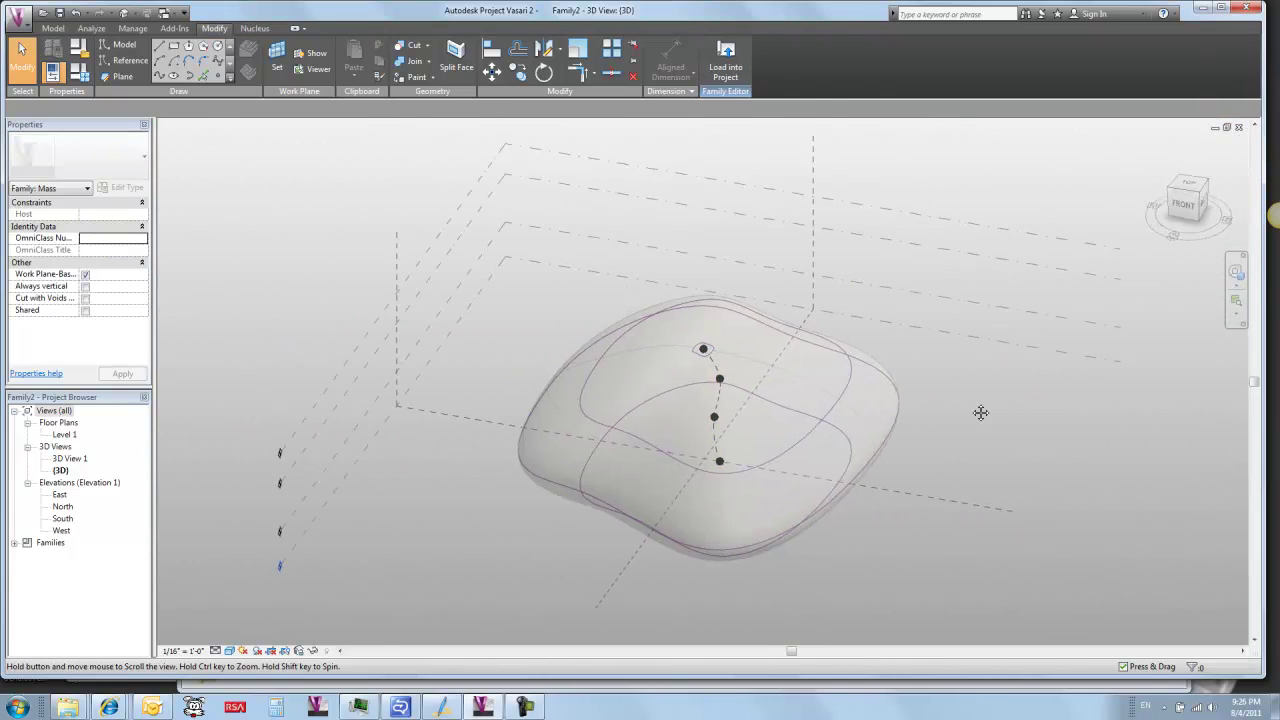
pyautogui.keyDown('shift'); pyautogui.moveTo(980, 414); pyautogui.dragTo(879, 318, button='middle'); pyautogui.keyUp('shift')
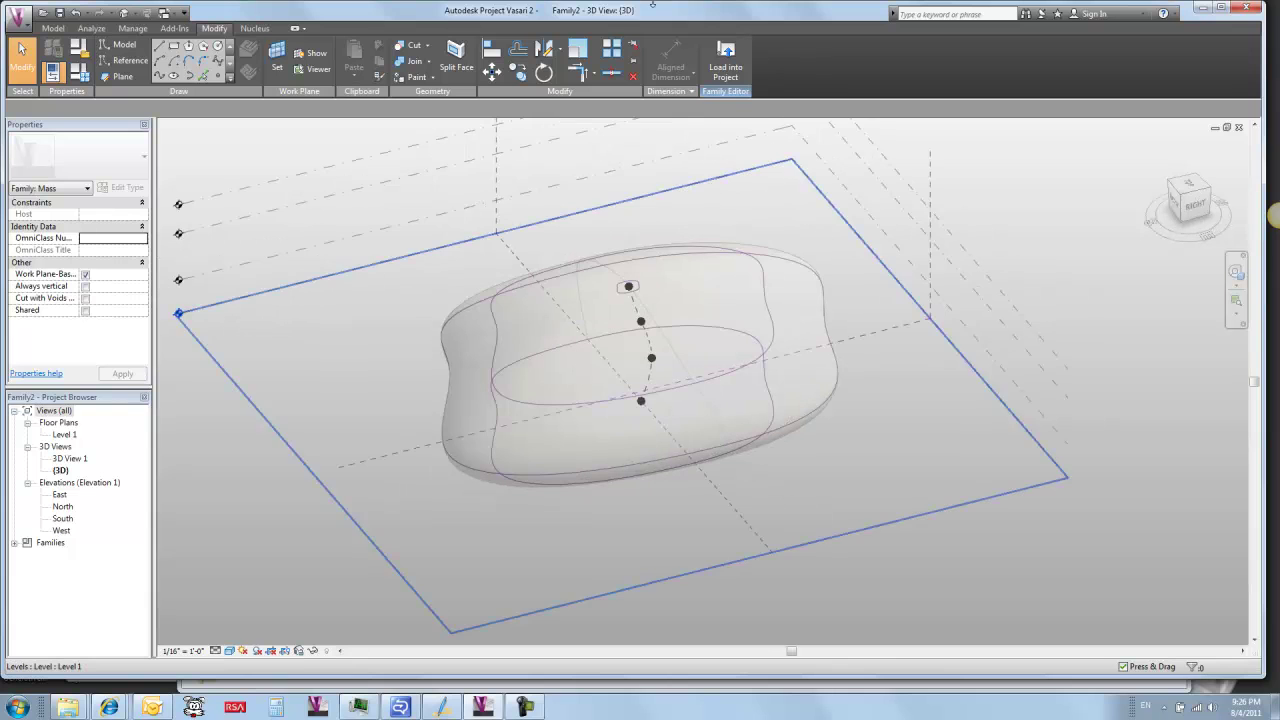
pyautogui.click(520, 374)
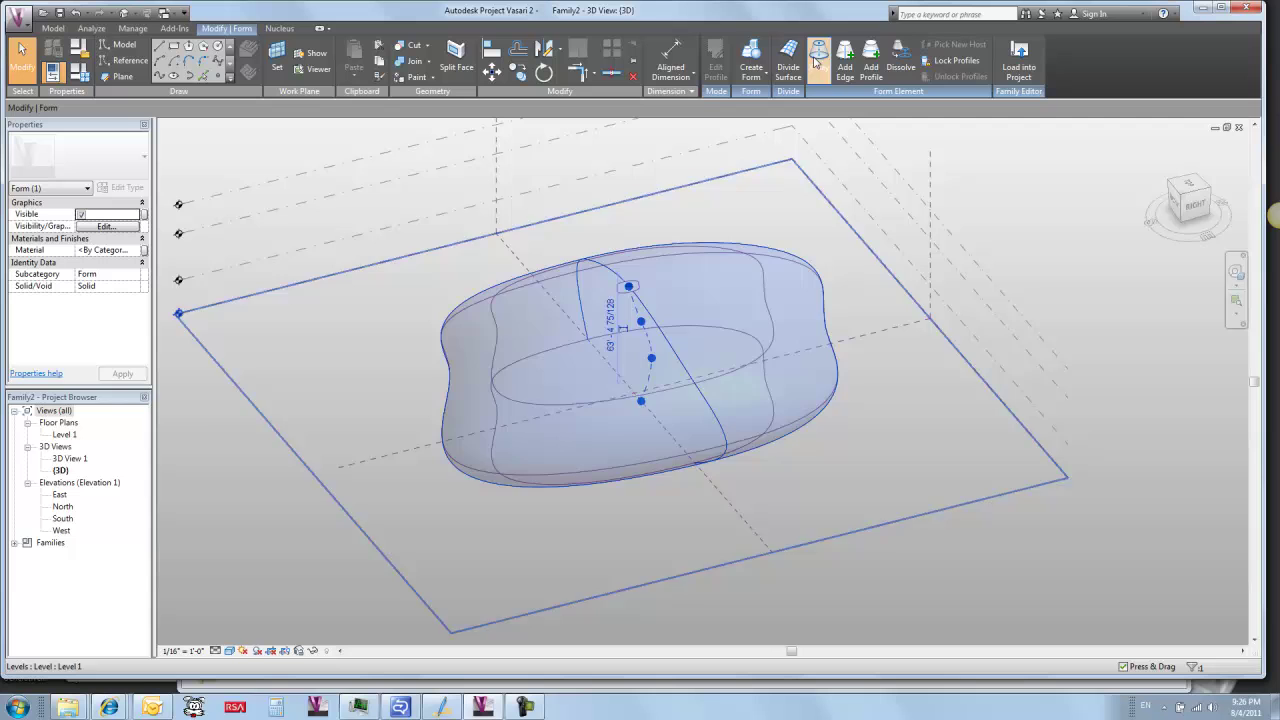
pyautogui.click(371, 429)
pyautogui.keyDown('shift'); pyautogui.moveTo(400, 409); pyautogui.dragTo(275, 527, button='middle'); pyautogui.keyUp('shift')
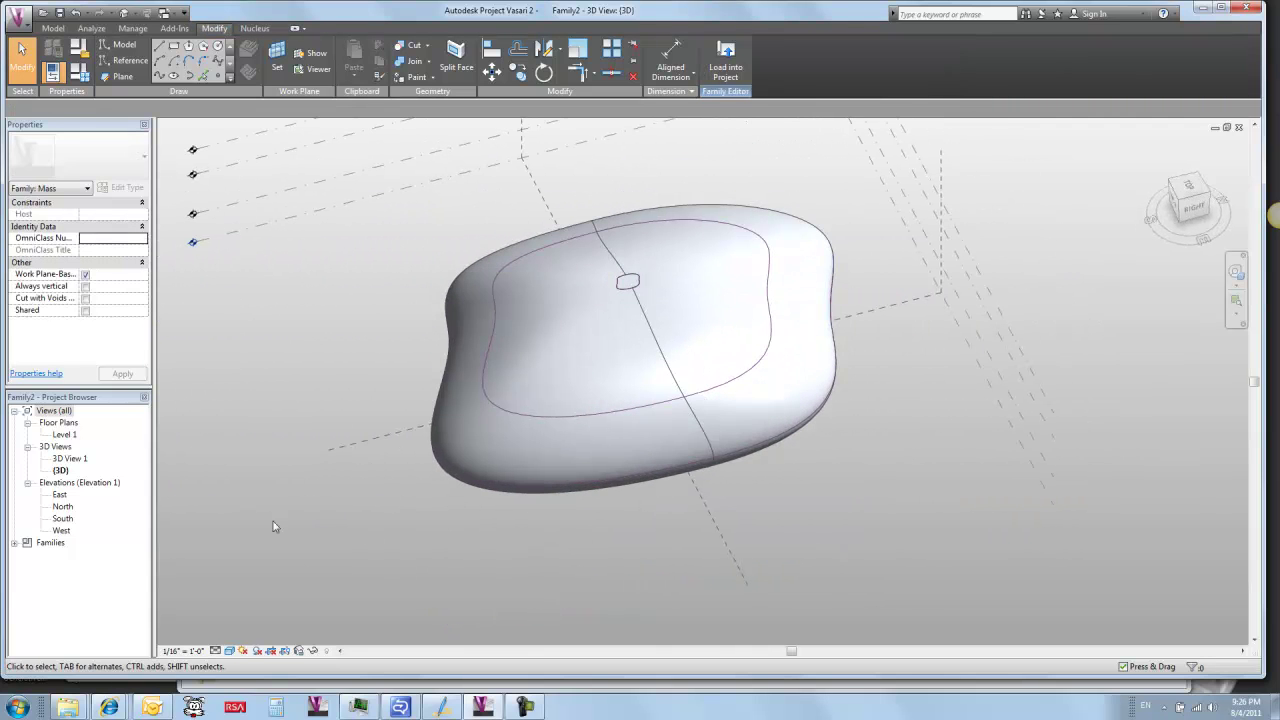
# Turn off Show Edges in the view's Graphic Display Options
pyautogui.click(229, 651)
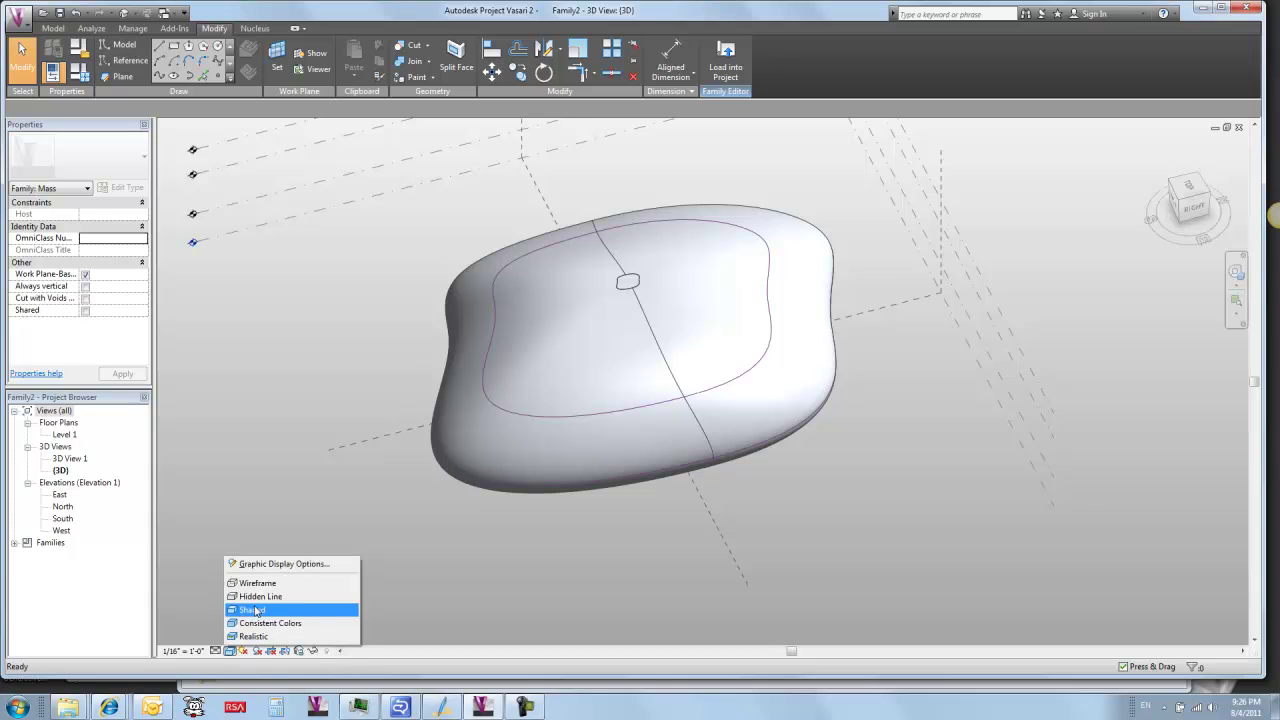
pyautogui.click(279, 565)
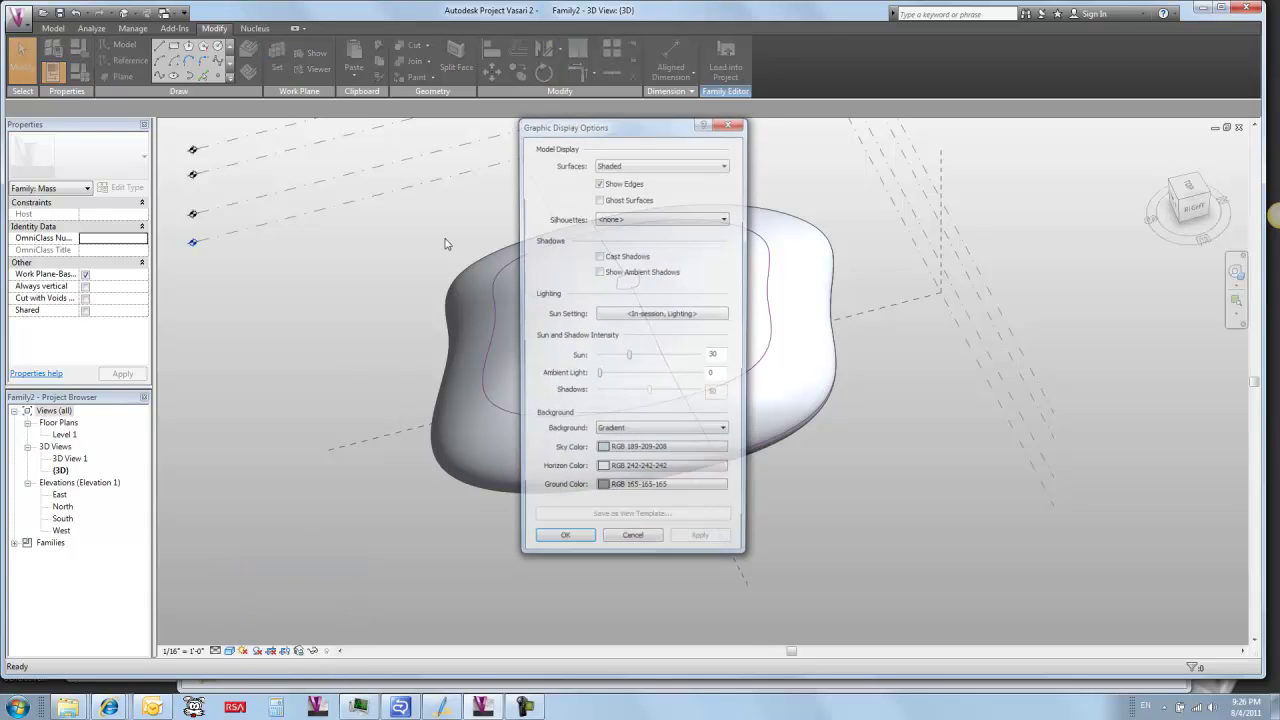
pyautogui.click(563, 545)
pyautogui.keyDown('shift'); pyautogui.moveTo(500, 537); pyautogui.dragTo(560, 428, button='middle'); pyautogui.keyUp('shift')
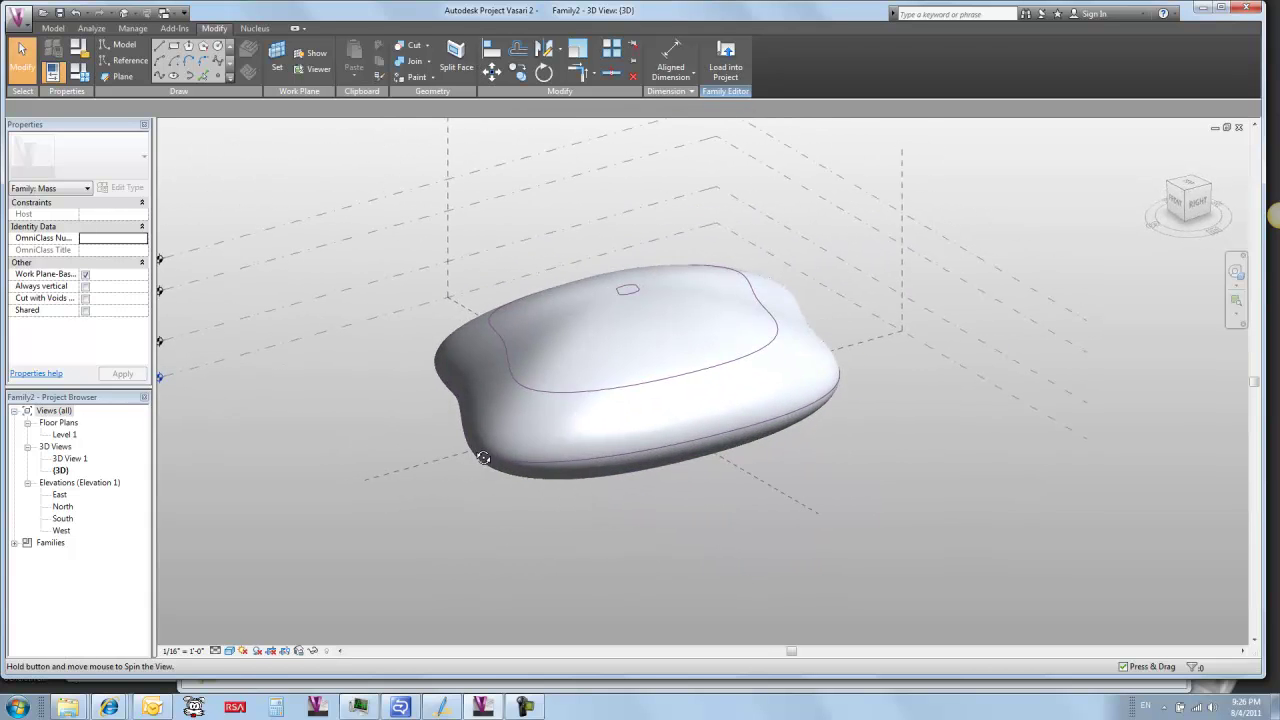
# Temporarily isolate the form to examine its bare surface from several angles, and reset the temporary isolation
pyautogui.click(563, 425)
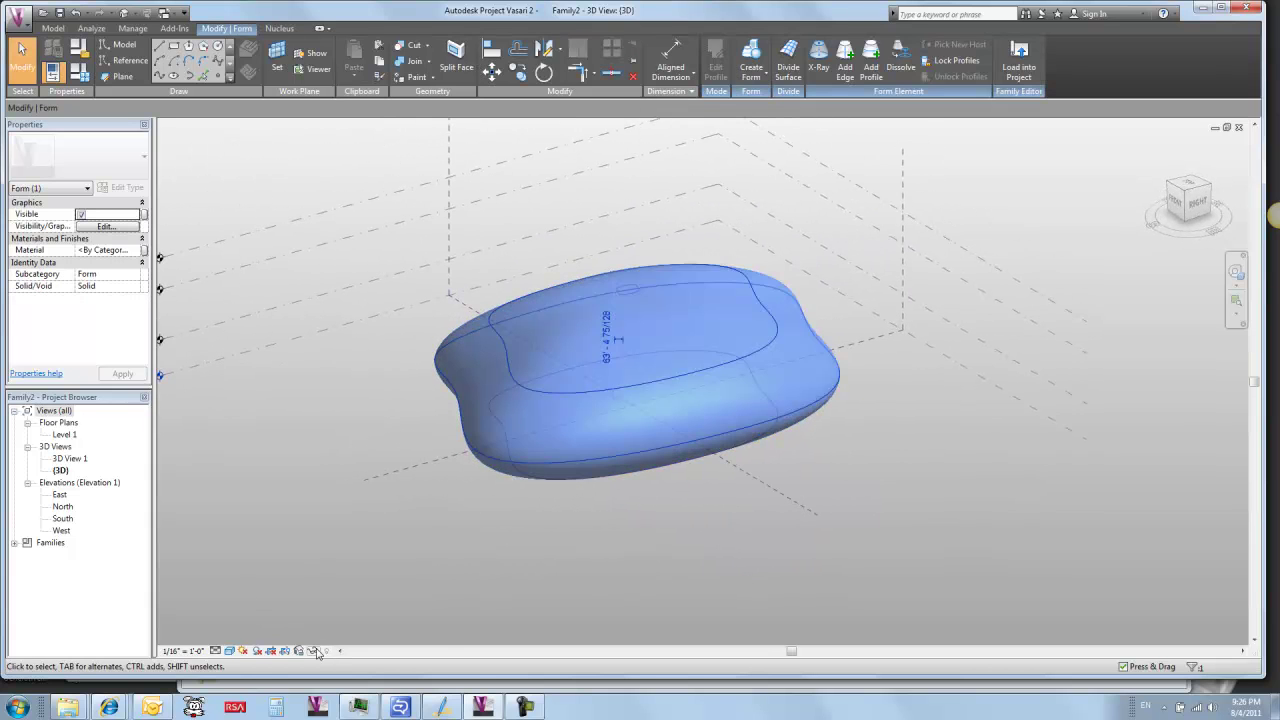
pyautogui.click(315, 651)
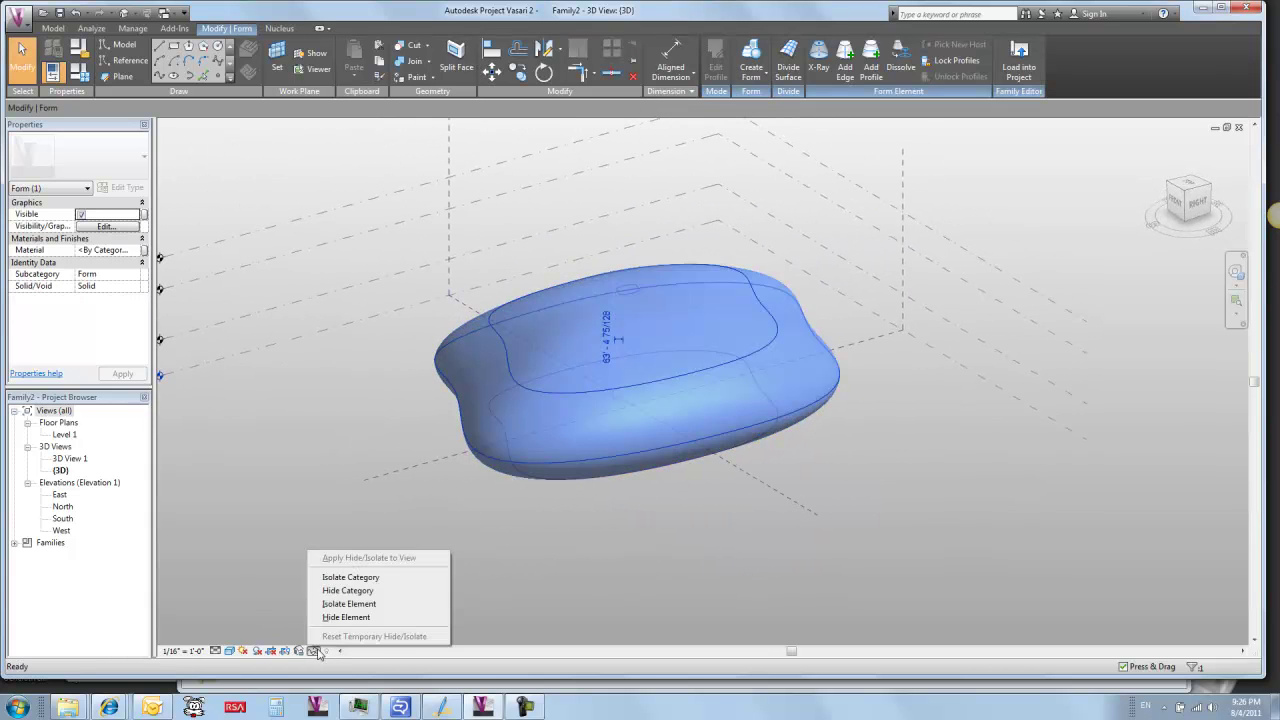
pyautogui.click(349, 604)
pyautogui.click(414, 524)
pyautogui.keyDown('shift'); pyautogui.moveTo(410, 524); pyautogui.dragTo(338, 628, button='middle'); pyautogui.keyUp('shift')
pyautogui.click(314, 651)
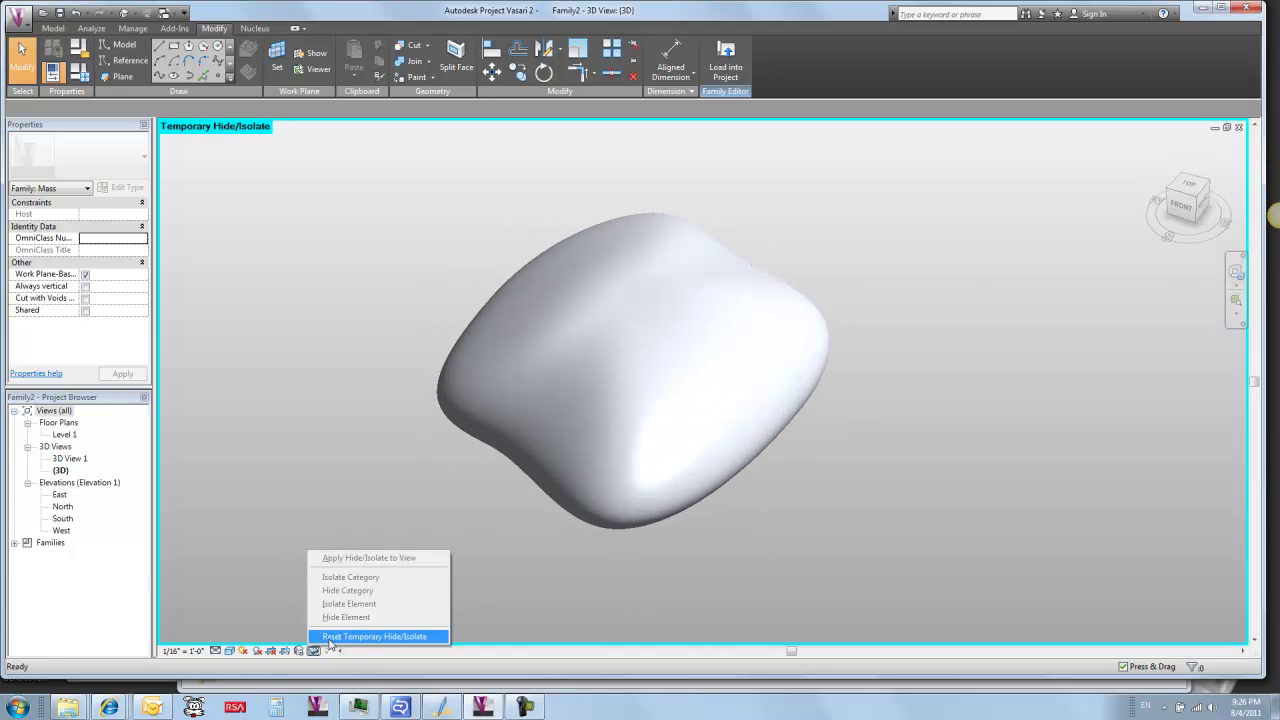
pyautogui.click(330, 637)
pyautogui.moveTo(387, 486)
pyautogui.keyDown('shift'); pyautogui.mouseDown(button='middle')
pyautogui.moveTo(443, 400)
pyautogui.moveTo(379, 496)
pyautogui.mouseUp(button='middle'); pyautogui.keyUp('shift')
# Reshape the front spline of the Level 3 profile by moving three control points, turning its concave side into an outward curve
pyautogui.scroll(4, 440, 410)
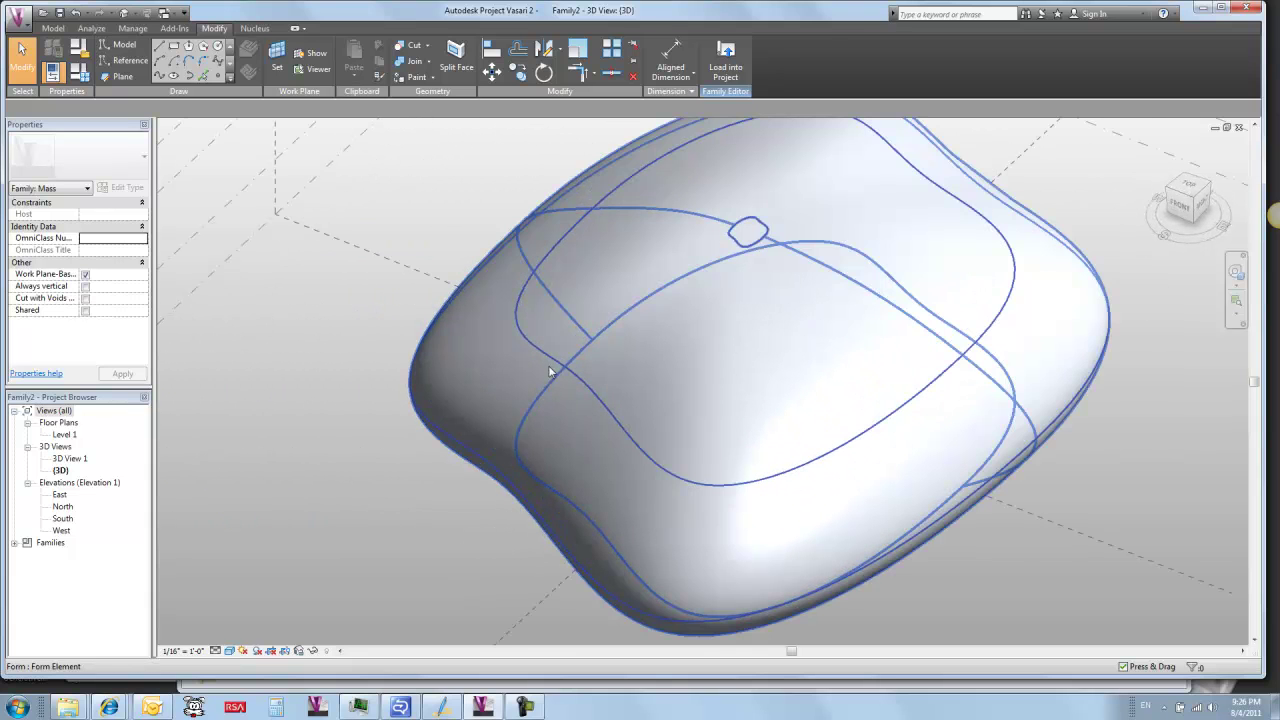
pyautogui.click(548, 357)
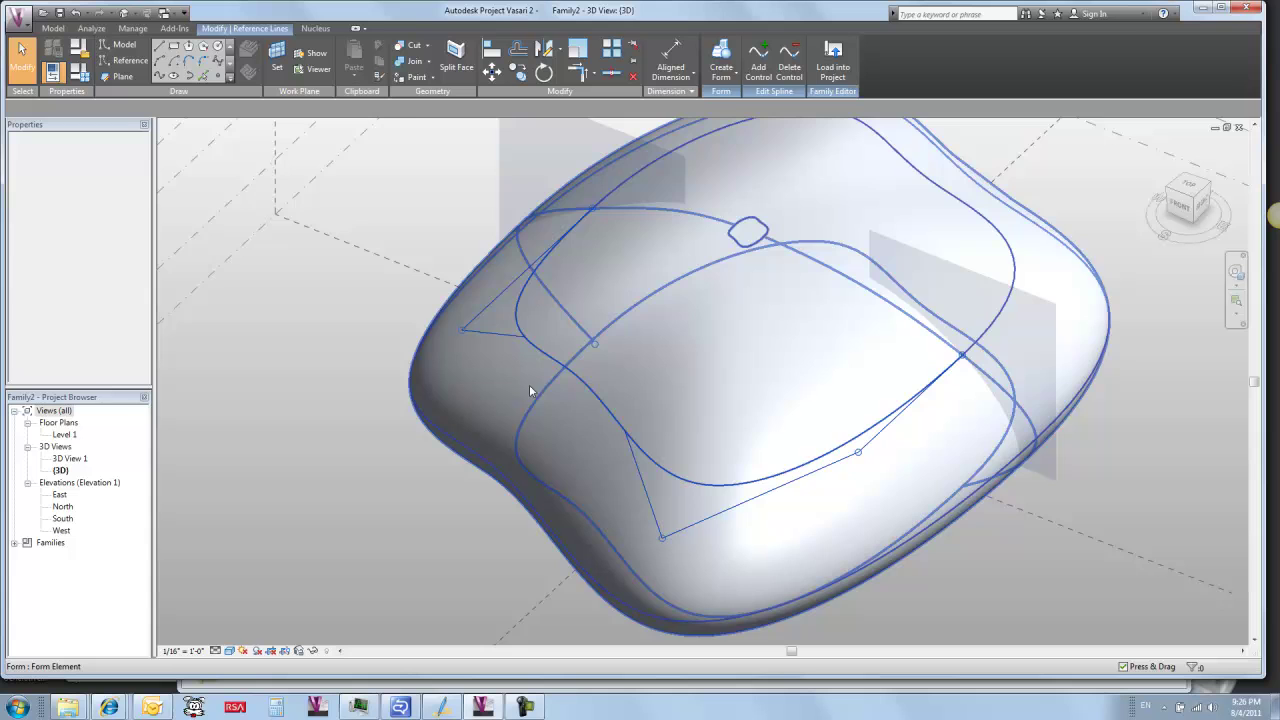
pyautogui.scroll(-3, 530, 432)
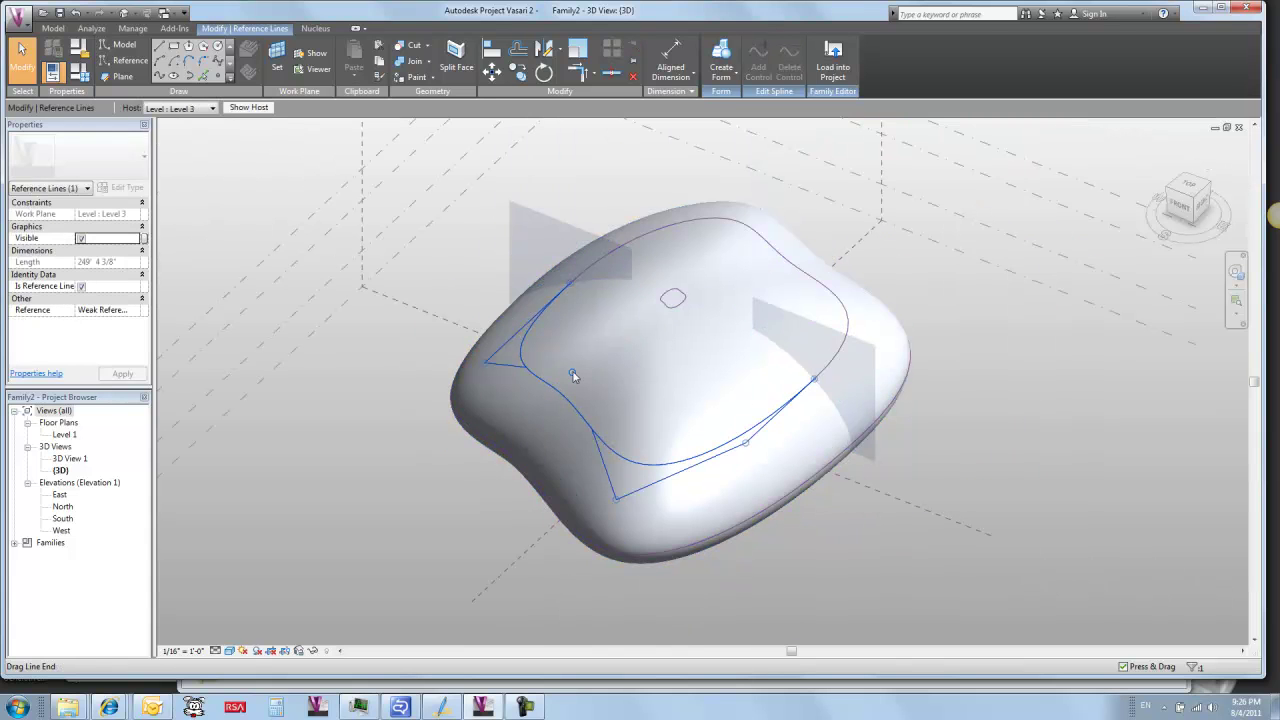
pyautogui.moveTo(573, 375); pyautogui.dragTo(640, 347)
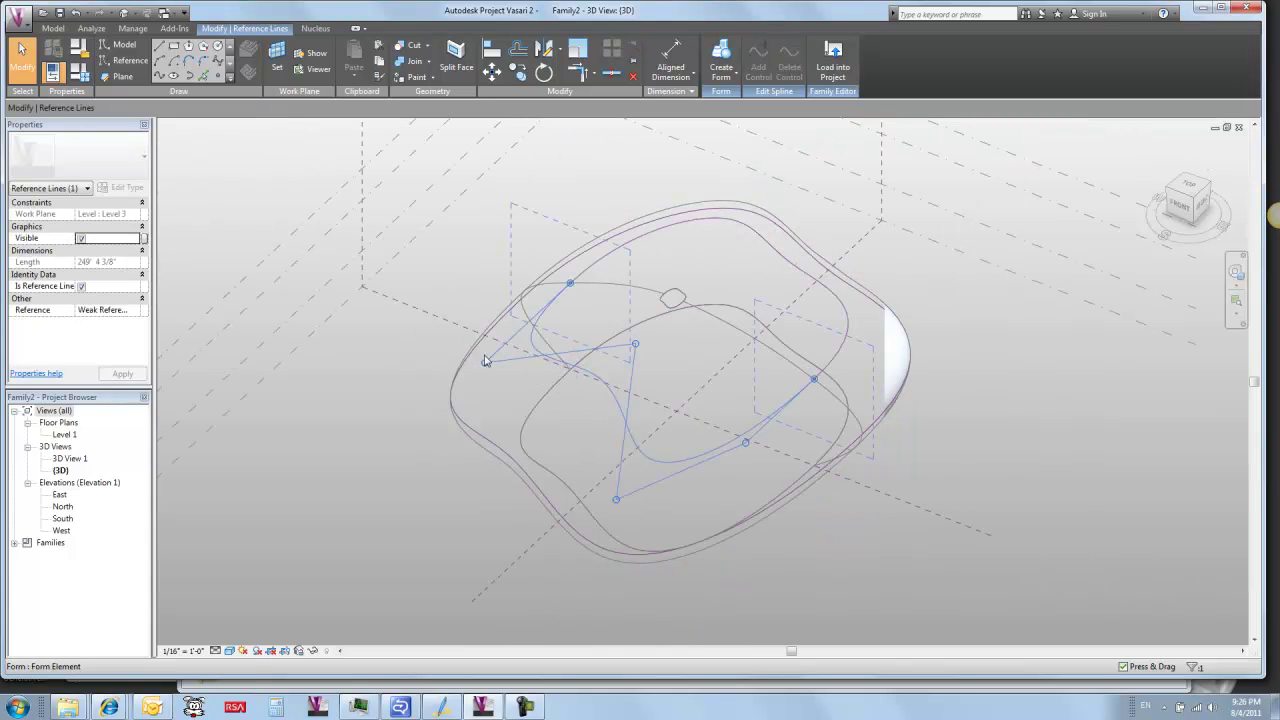
pyautogui.moveTo(485, 361); pyautogui.dragTo(558, 327)
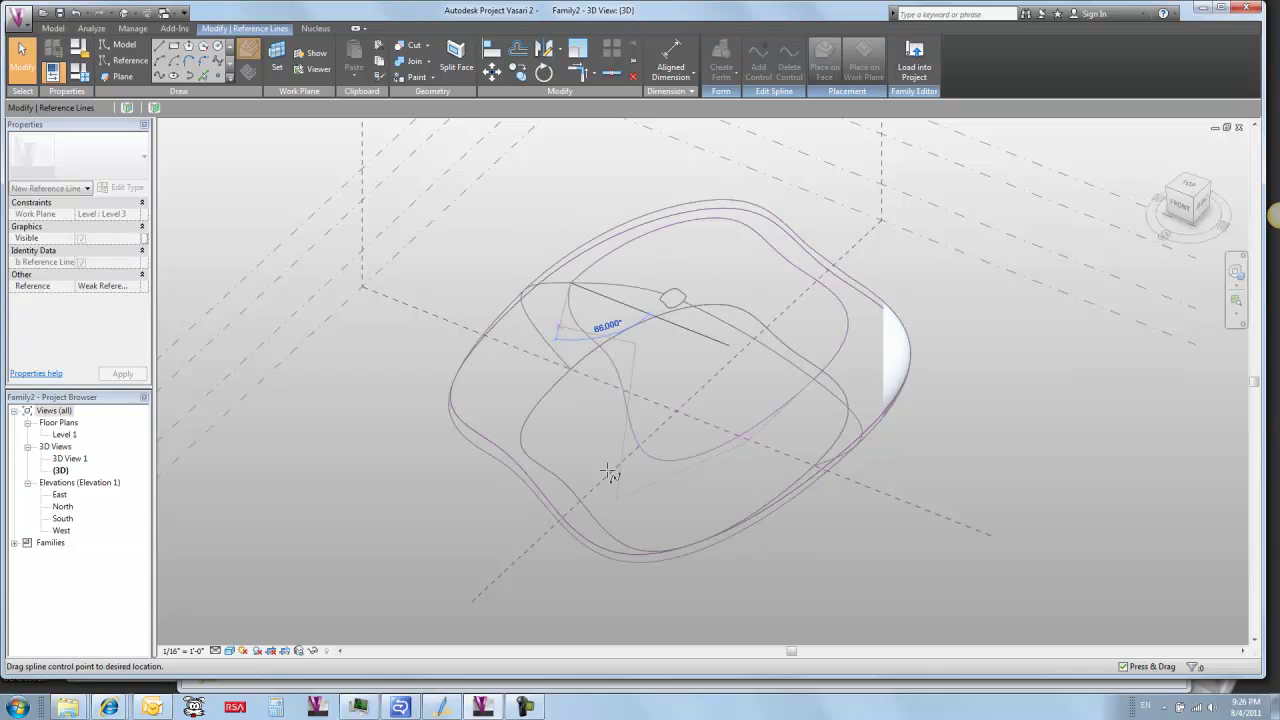
pyautogui.moveTo(609, 474); pyautogui.dragTo(677, 516)
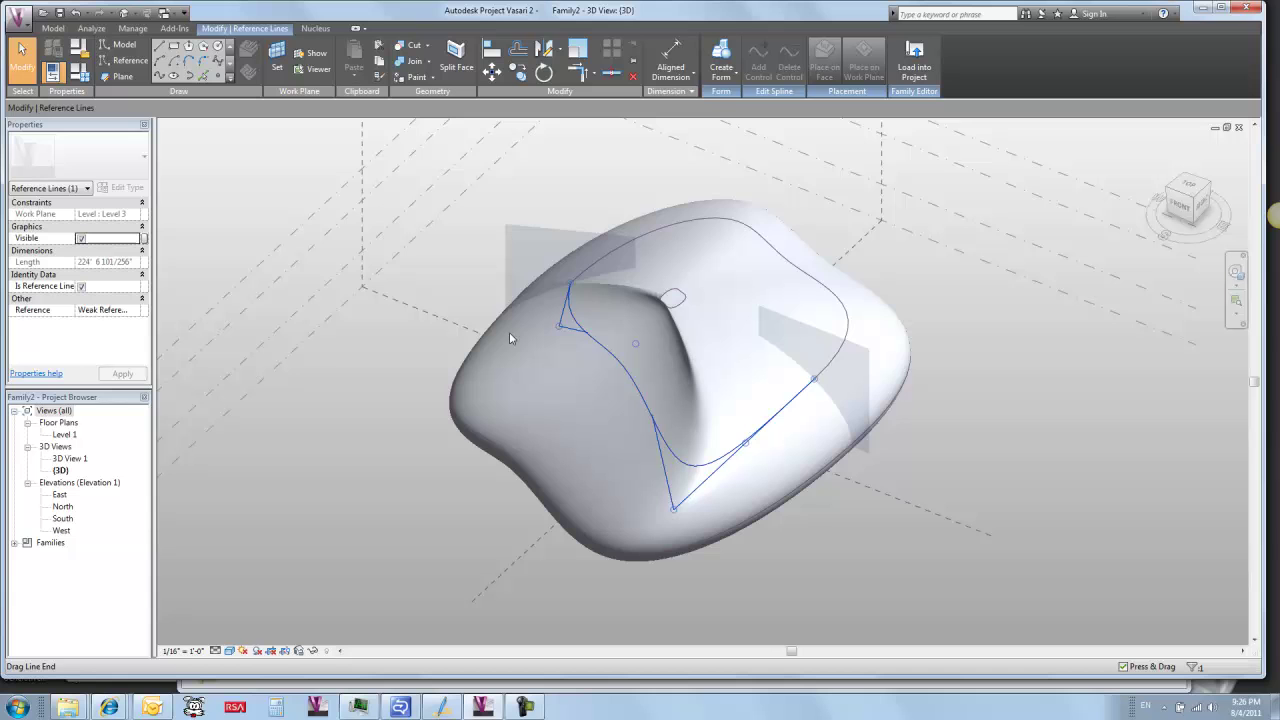
pyautogui.moveTo(509, 333); pyautogui.dragTo(485, 340)
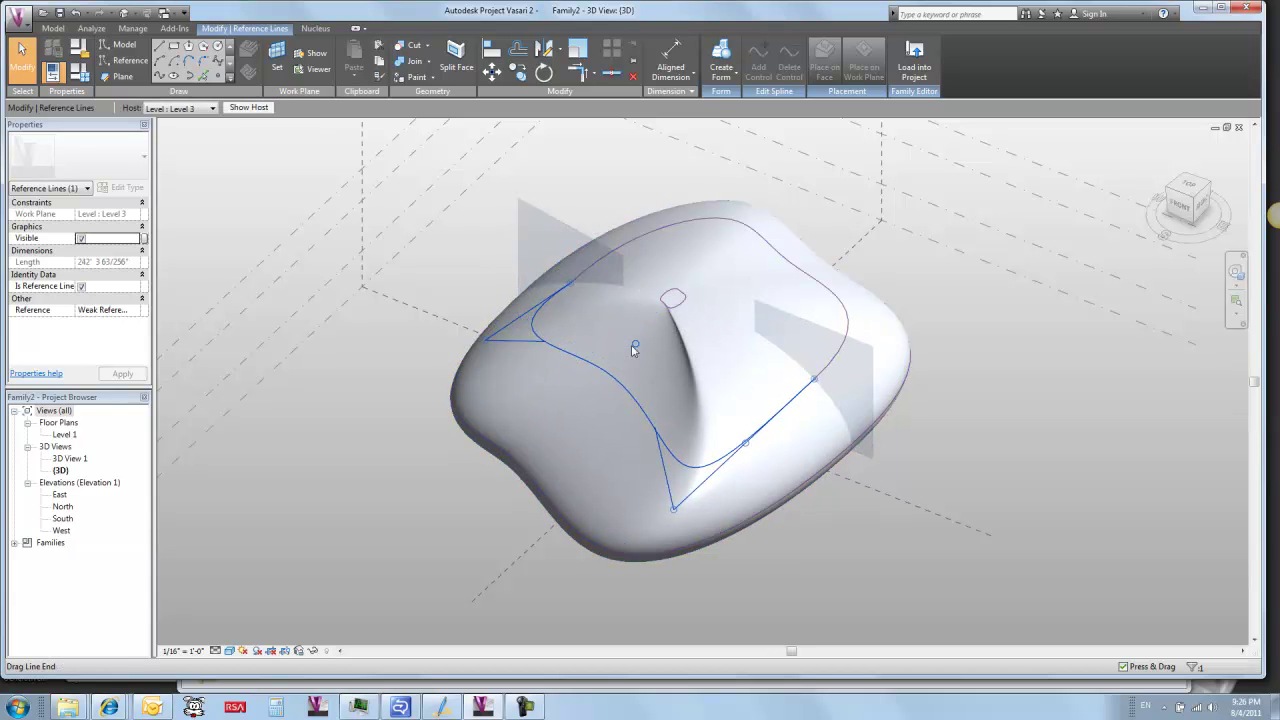
pyautogui.moveTo(636, 347); pyautogui.dragTo(552, 408)
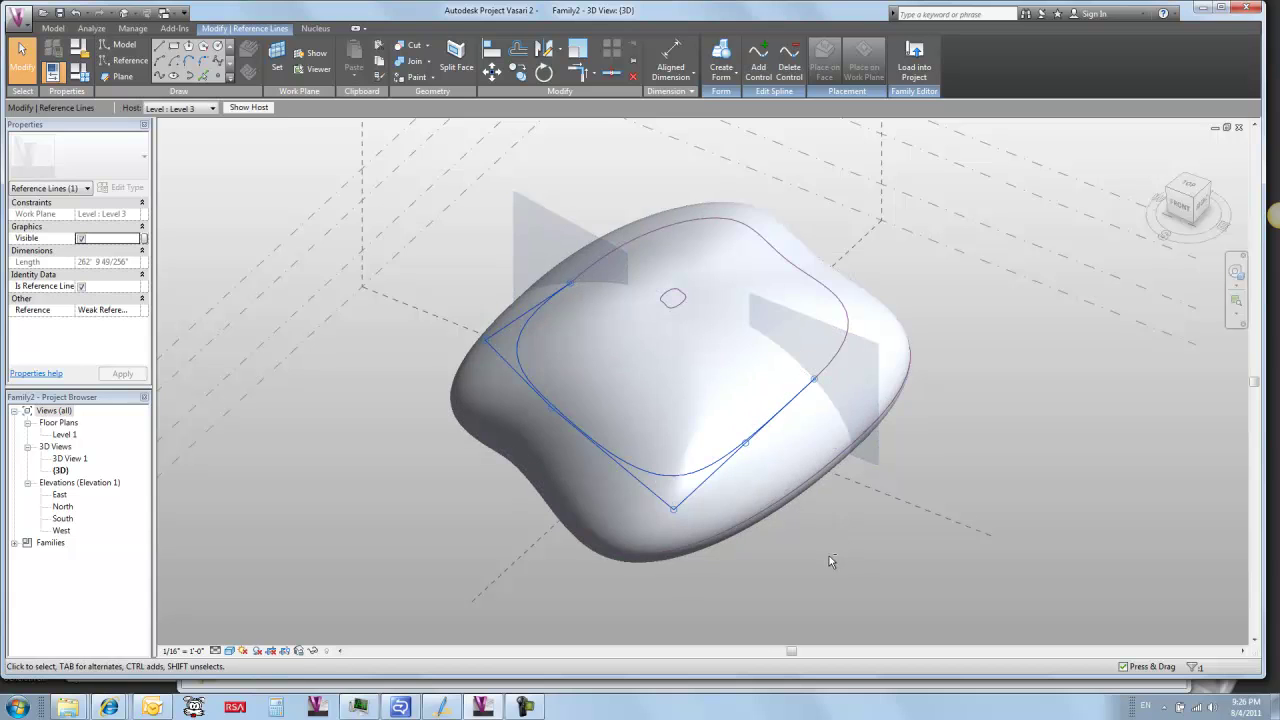
# Reshape the front-side spline of the Level 2 profile by moving control points at its corner
pyautogui.keyDown('shift'); pyautogui.moveTo(828, 553); pyautogui.dragTo(628, 515, button='middle'); pyautogui.keyUp('shift')
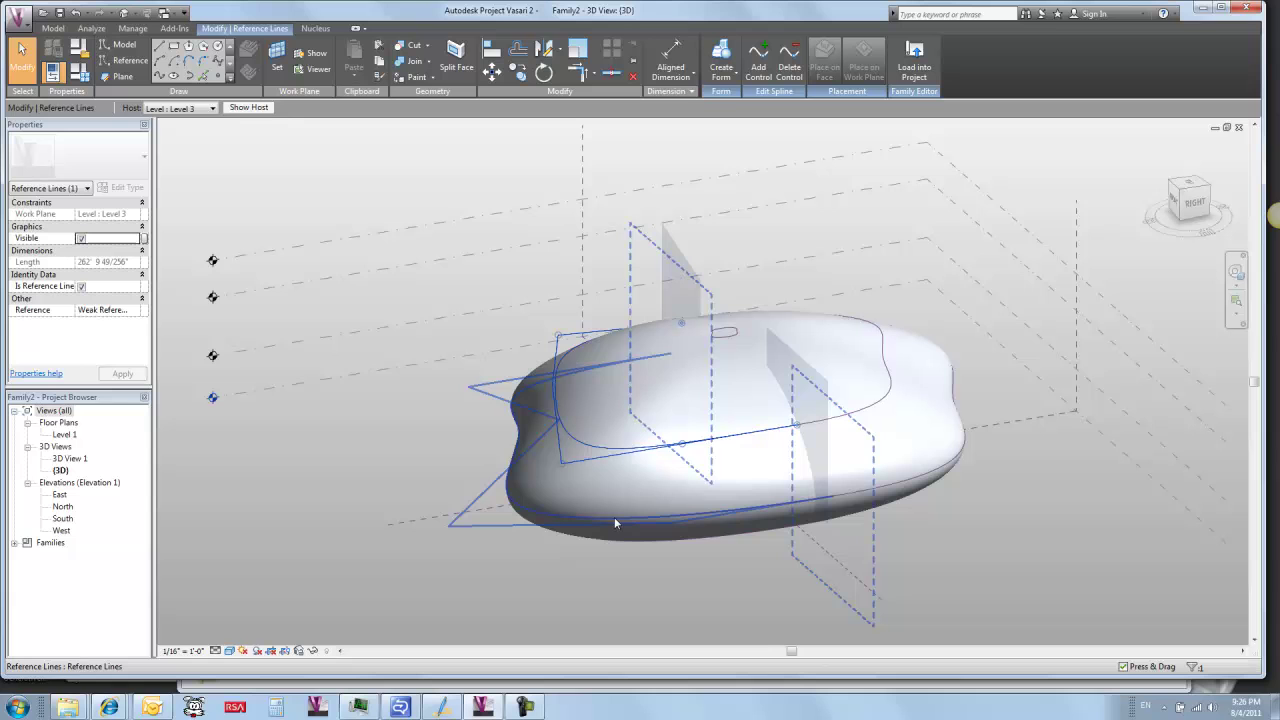
pyautogui.click(614, 518)
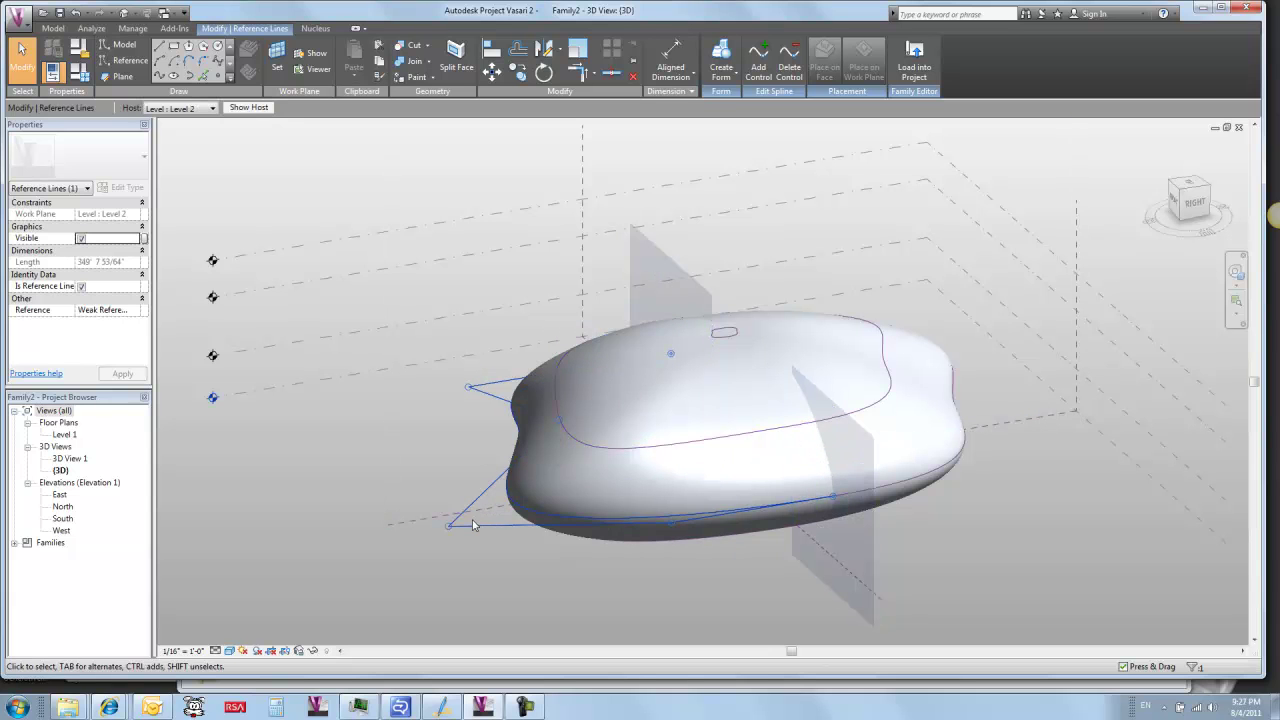
pyautogui.moveTo(449, 525); pyautogui.dragTo(522, 498)
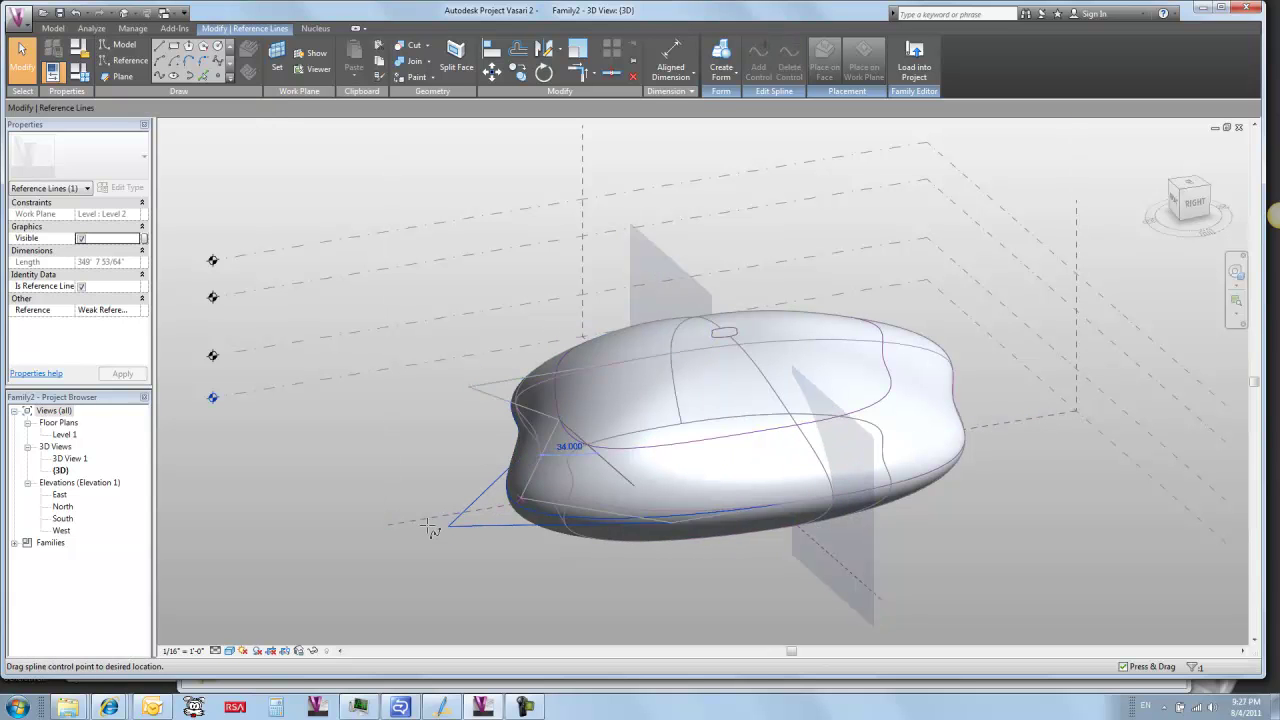
pyautogui.keyDown('shift'); pyautogui.moveTo(398, 511); pyautogui.dragTo(360, 495, button='middle'); pyautogui.keyUp('shift')
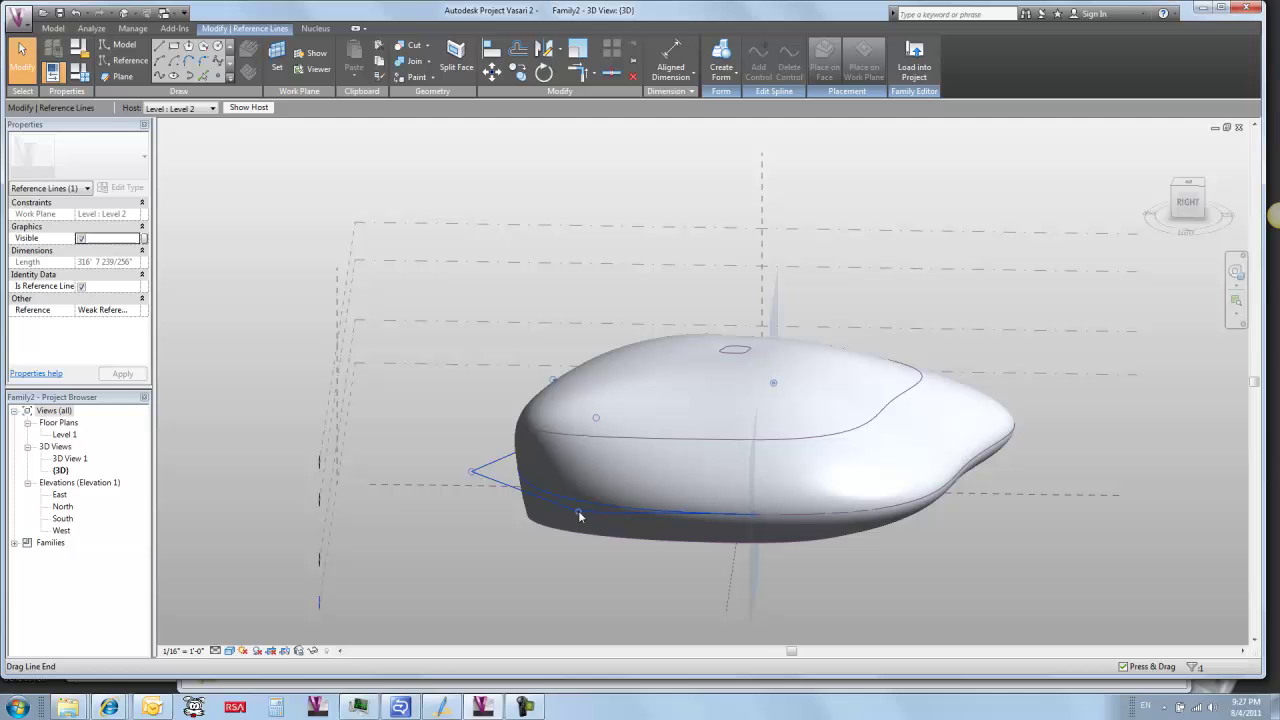
pyautogui.moveTo(579, 516); pyautogui.dragTo(489, 508)
pyautogui.click(443, 458)
pyautogui.keyDown('shift'); pyautogui.moveTo(541, 464); pyautogui.dragTo(448, 465, button='middle'); pyautogui.keyUp('shift')
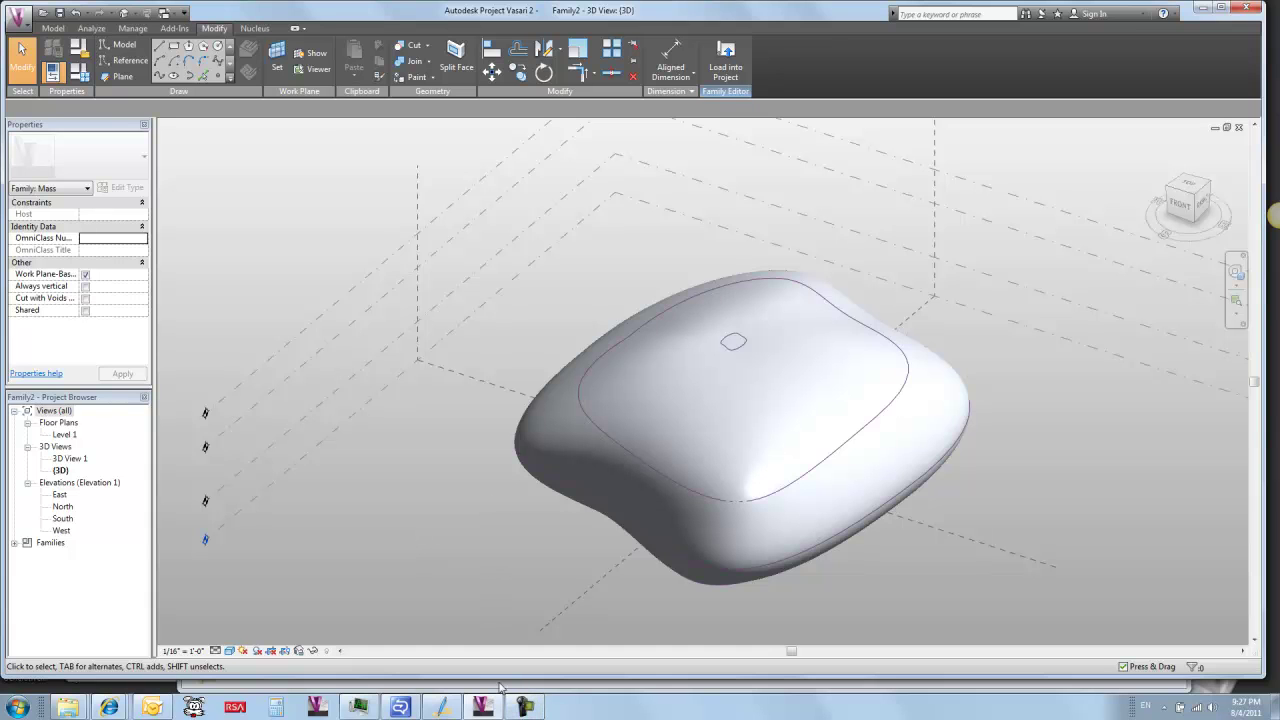
pyautogui.click(524, 707)
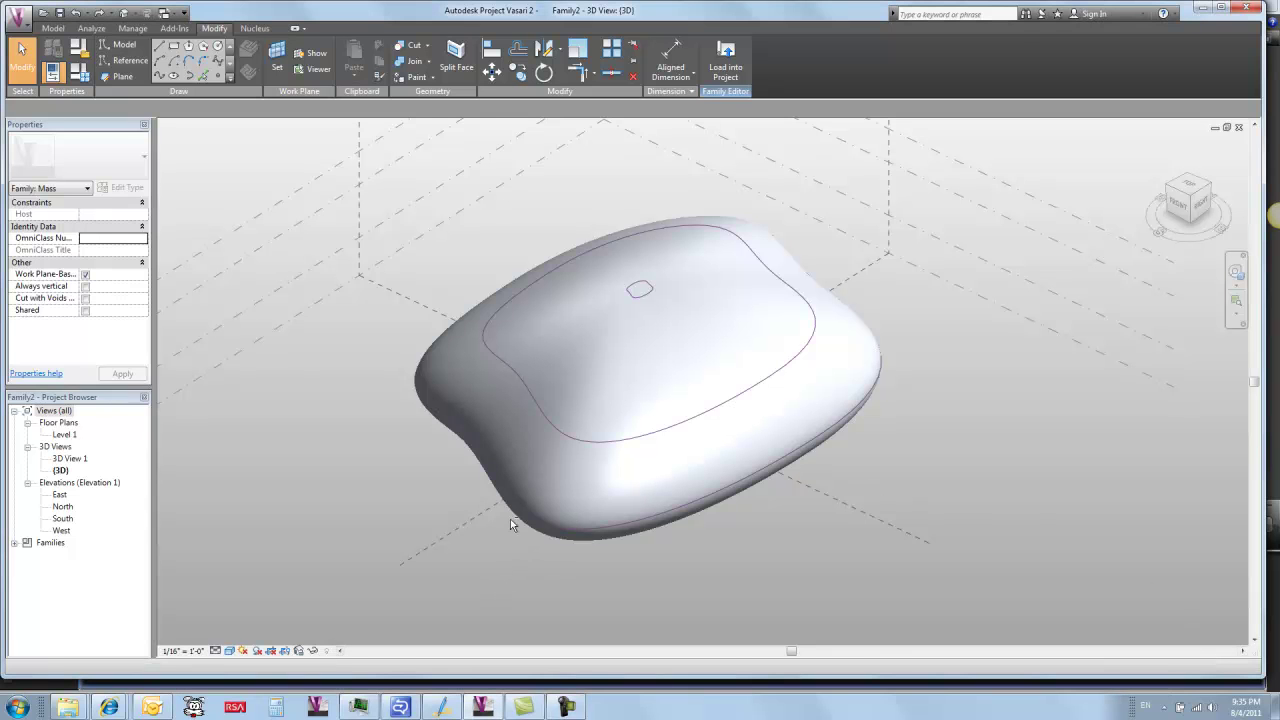
# Scale all of the boulder's reference lines numerically by 0.75, filtering the form out of the selection
pyautogui.moveTo(497, 597); pyautogui.dragTo(579, 536, button='middle')
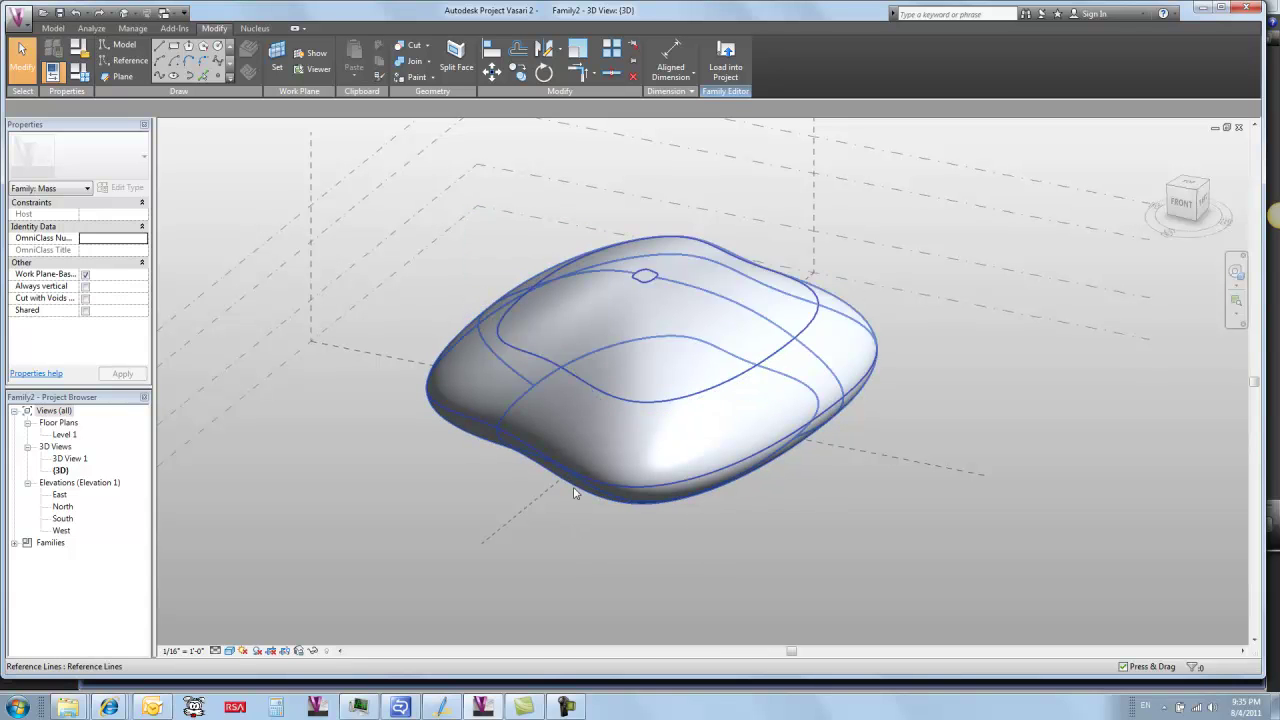
pyautogui.moveTo(334, 147); pyautogui.dragTo(934, 571)
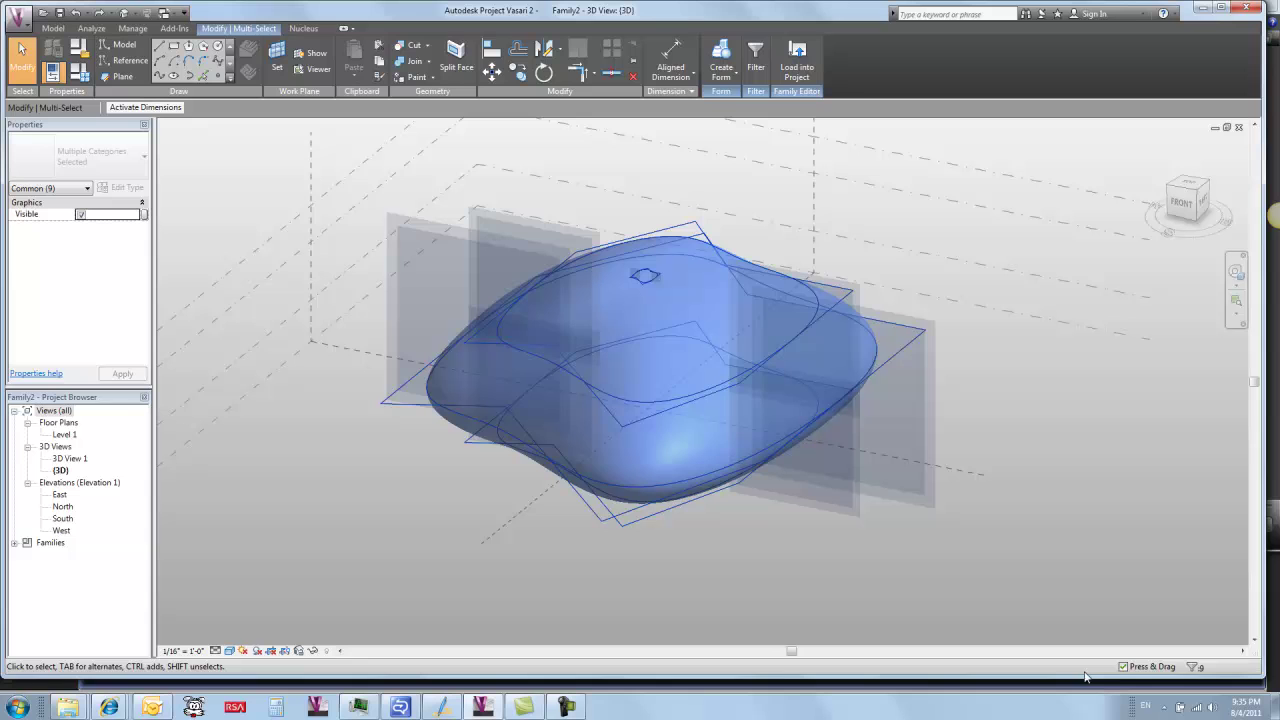
pyautogui.click(1195, 667)
pyautogui.click(515, 260)
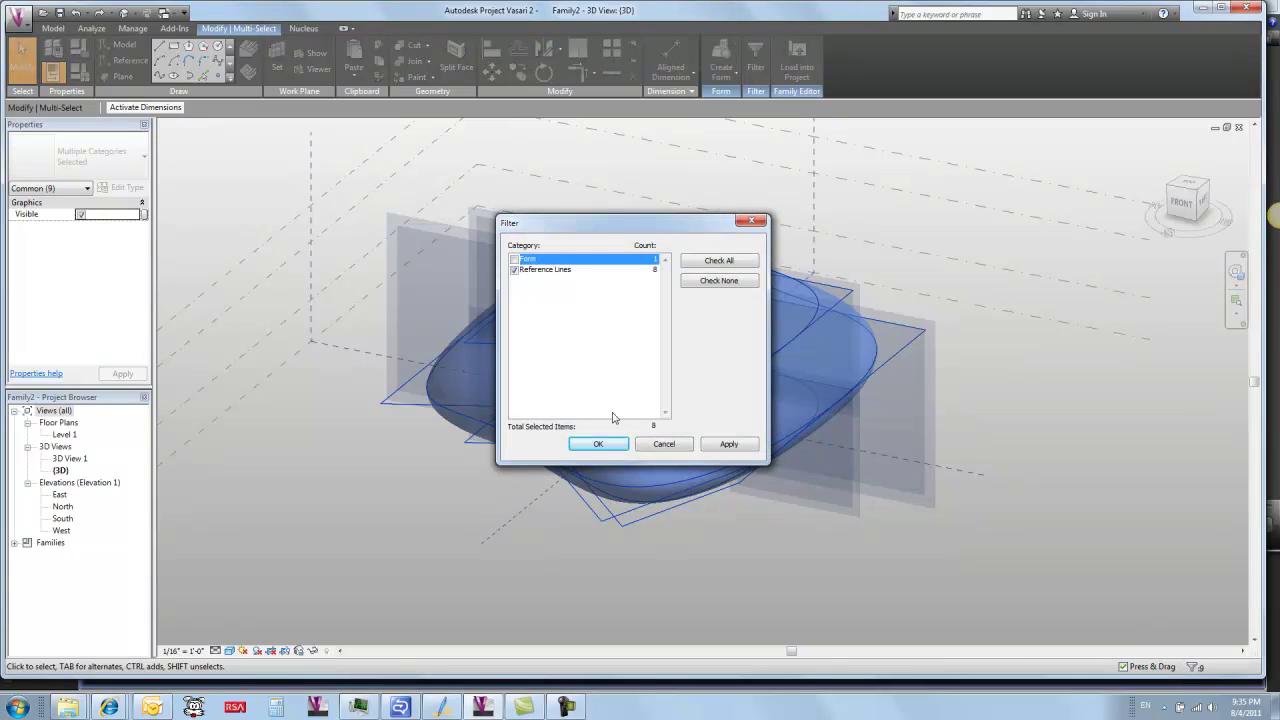
pyautogui.click(598, 444)
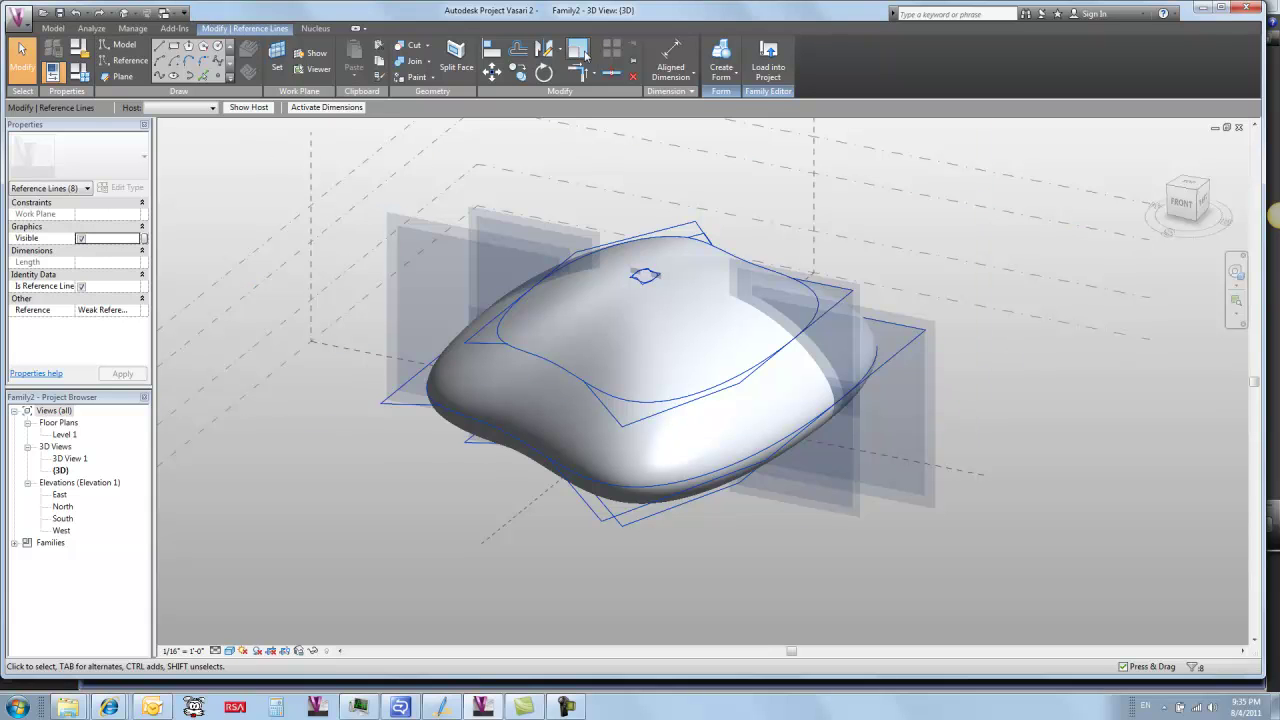
pyautogui.click(583, 55)
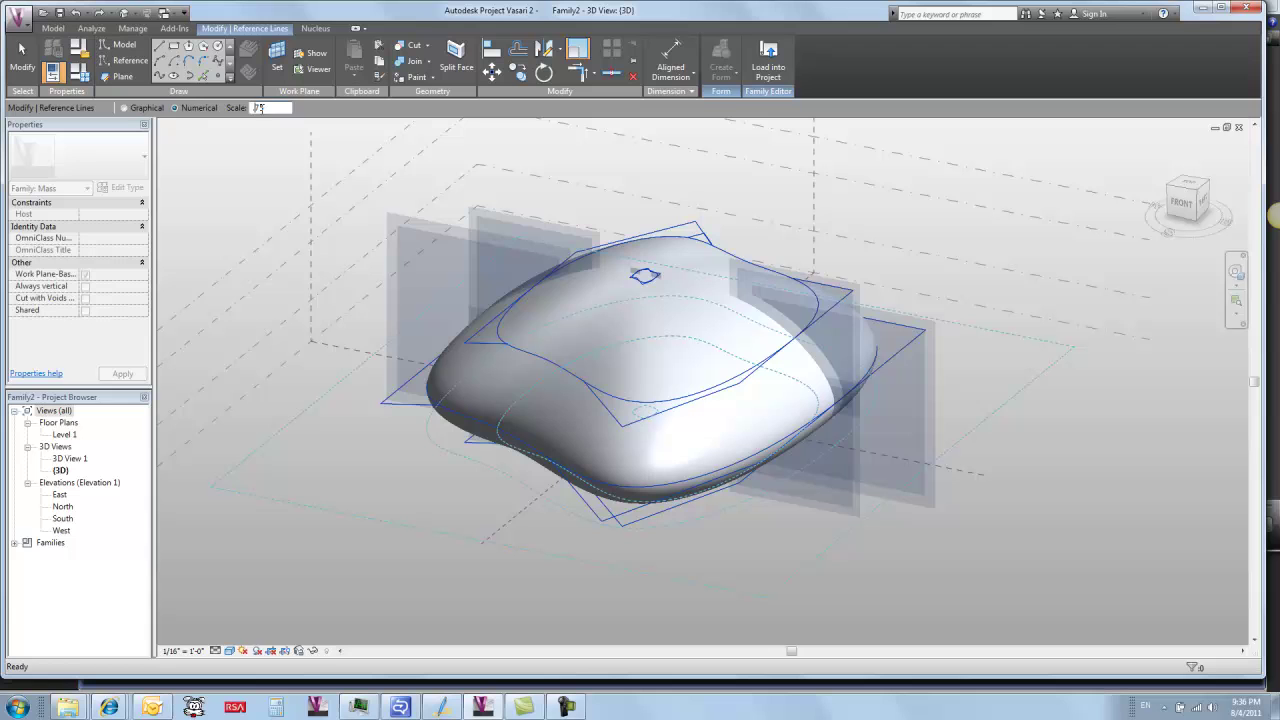
pyautogui.click(651, 371)
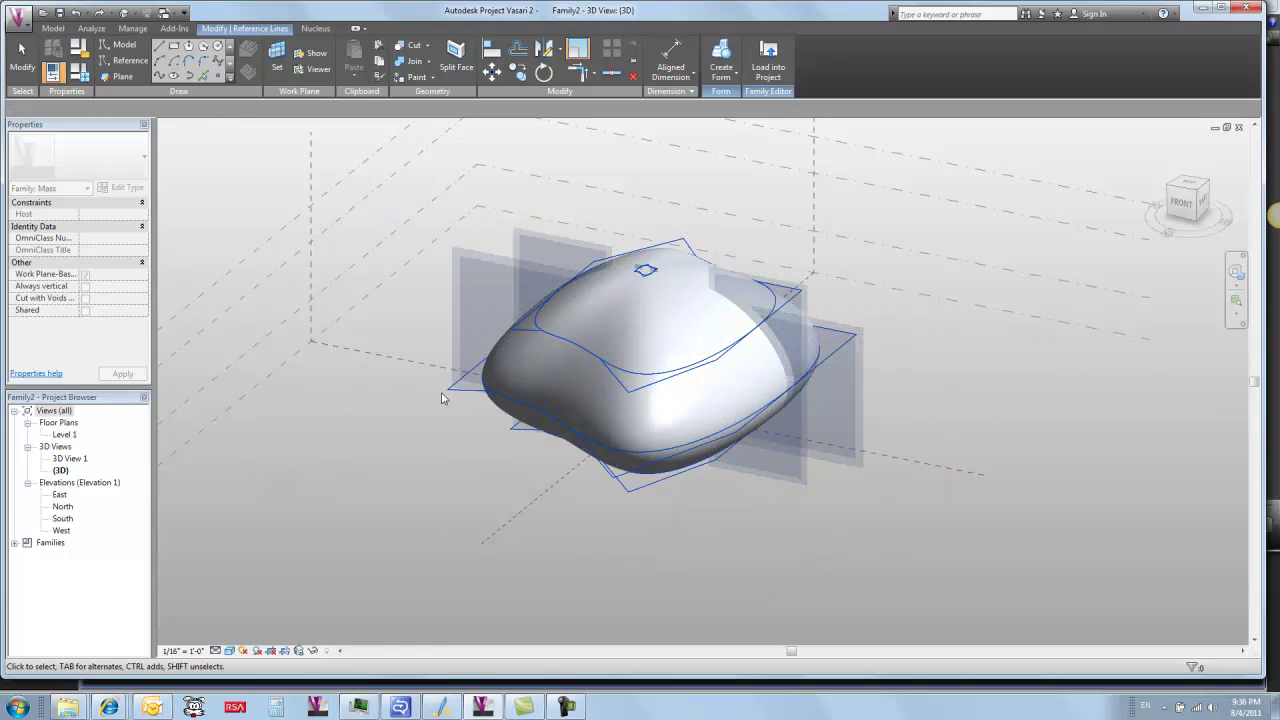
pyautogui.click(433, 420)
# Draw an open model-line spline on Level 1 beside the boulder, with an inward dip along its front side
pyautogui.moveTo(908, 445); pyautogui.dragTo(628, 430, button='middle')
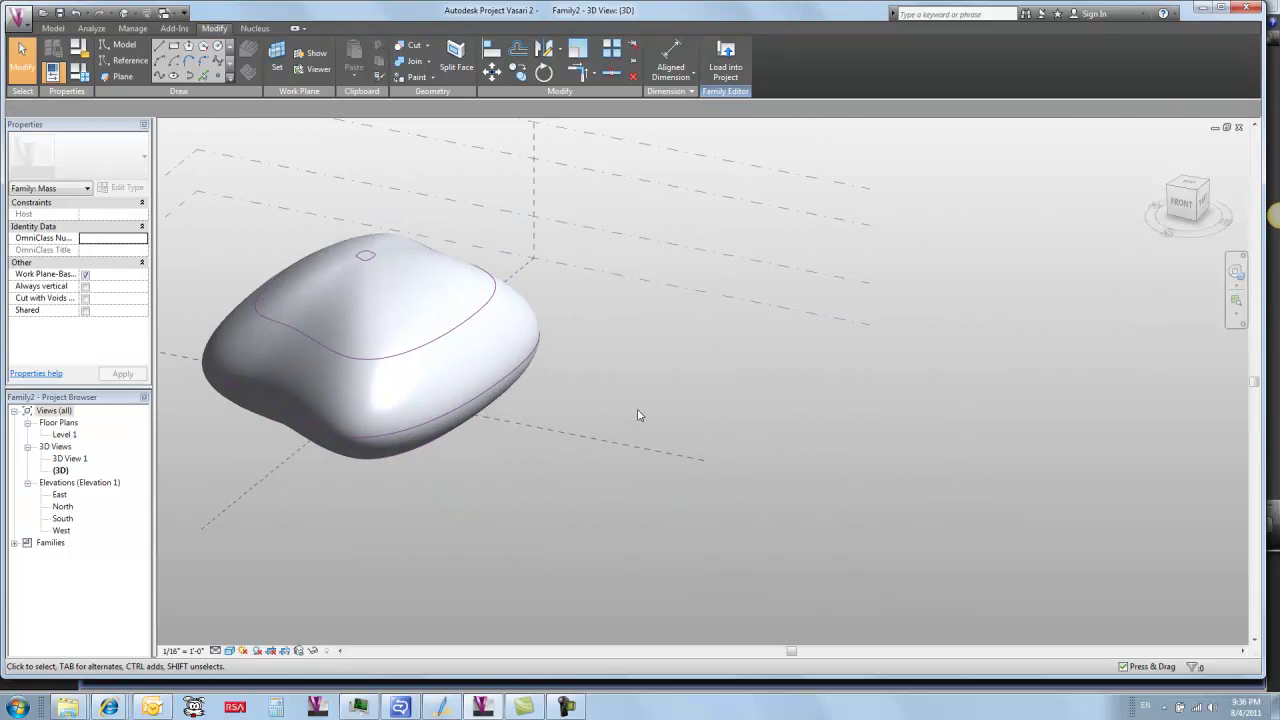
pyautogui.scroll(-2, 638, 410)
pyautogui.moveTo(805, 425); pyautogui.dragTo(653, 405, button='middle')
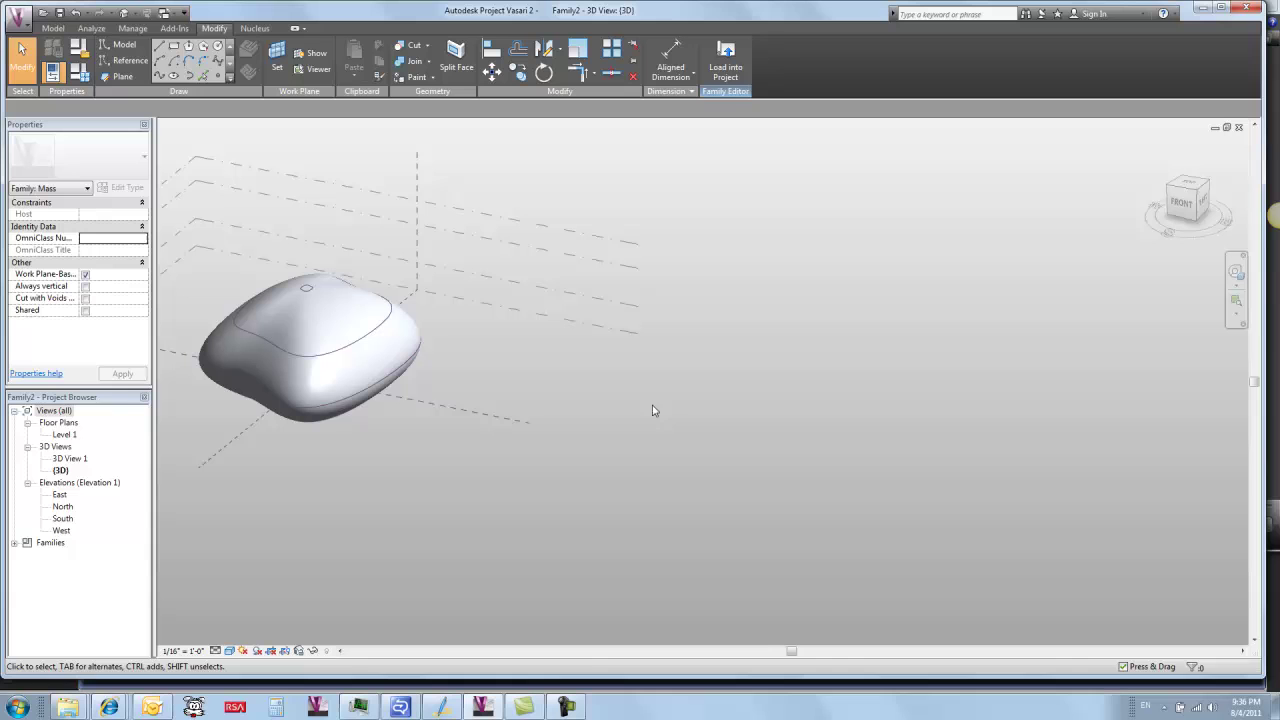
pyautogui.click(122, 45)
pyautogui.click(214, 63)
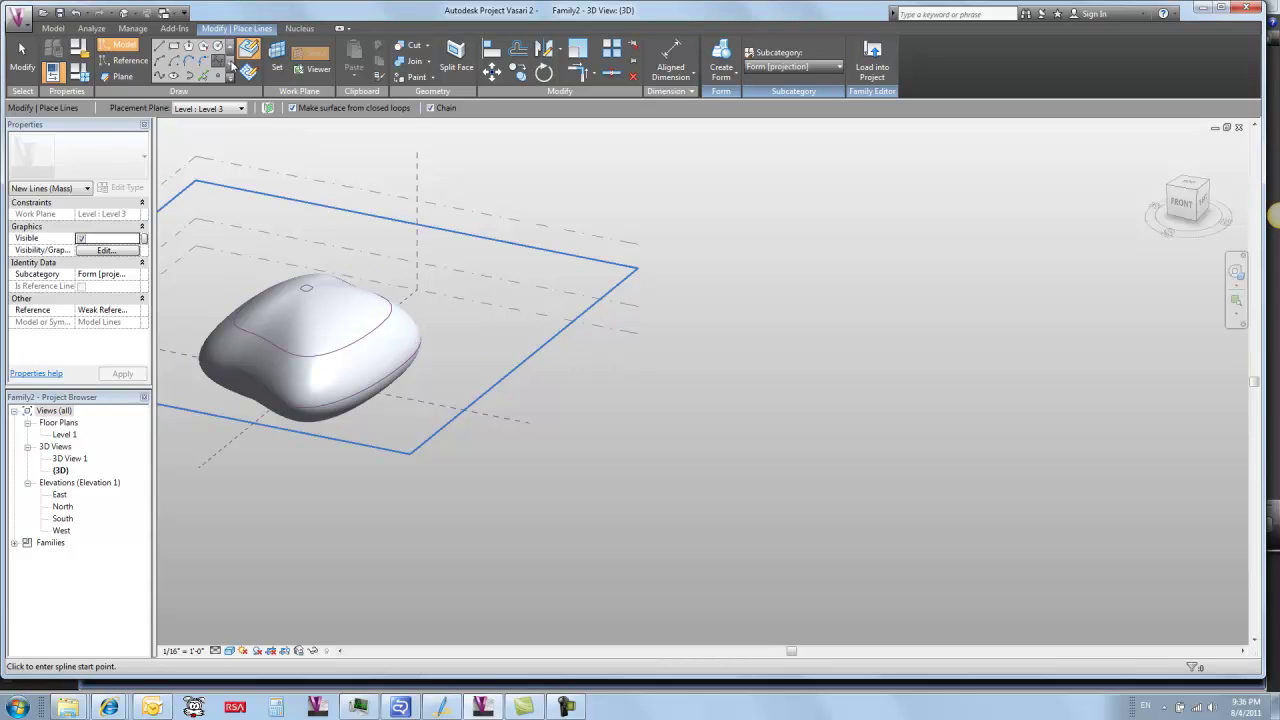
pyautogui.click(242, 109)
pyautogui.click(200, 121)
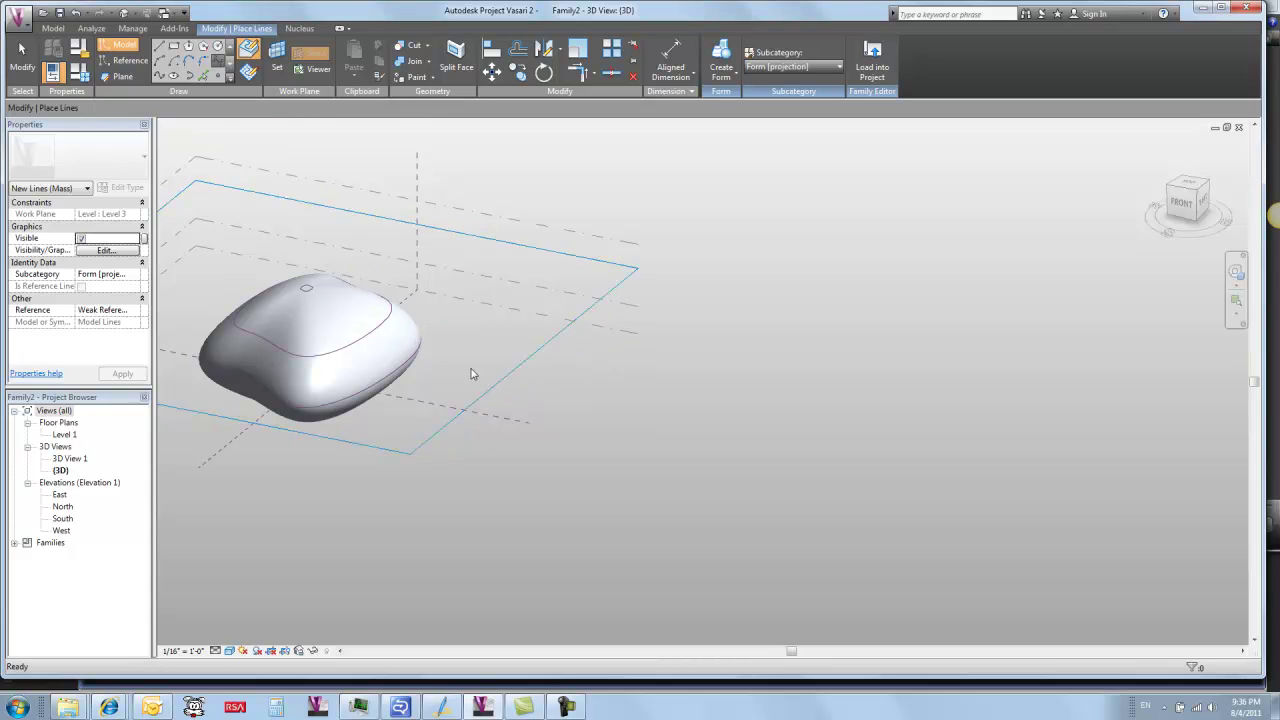
pyautogui.click(479, 414)
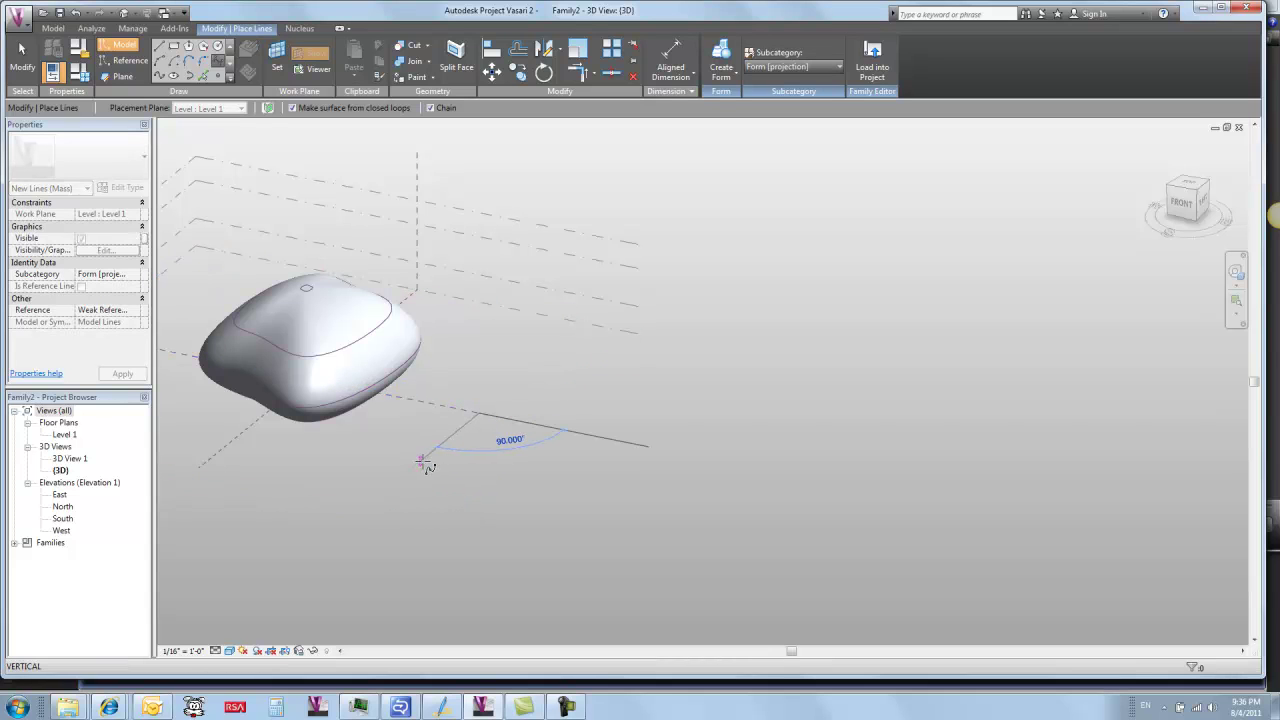
pyautogui.click(422, 462)
pyautogui.click(530, 456)
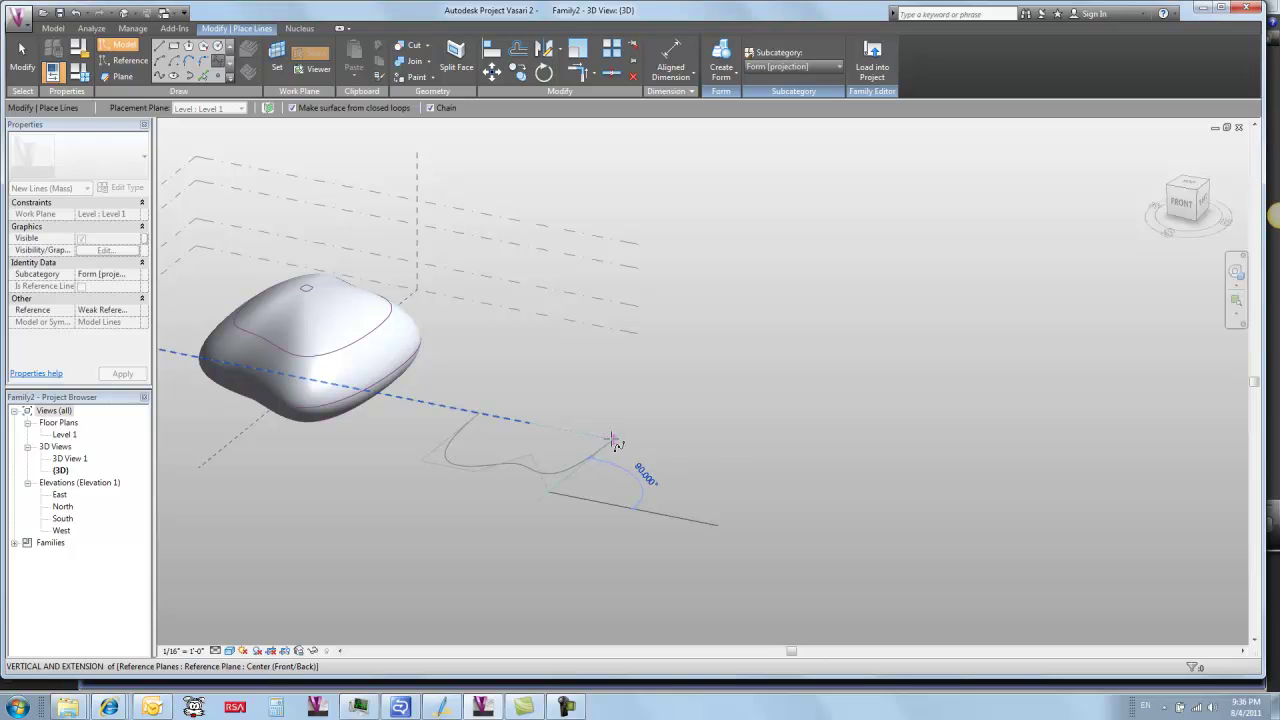
pyautogui.click(614, 441)
pyautogui.press('Escape')
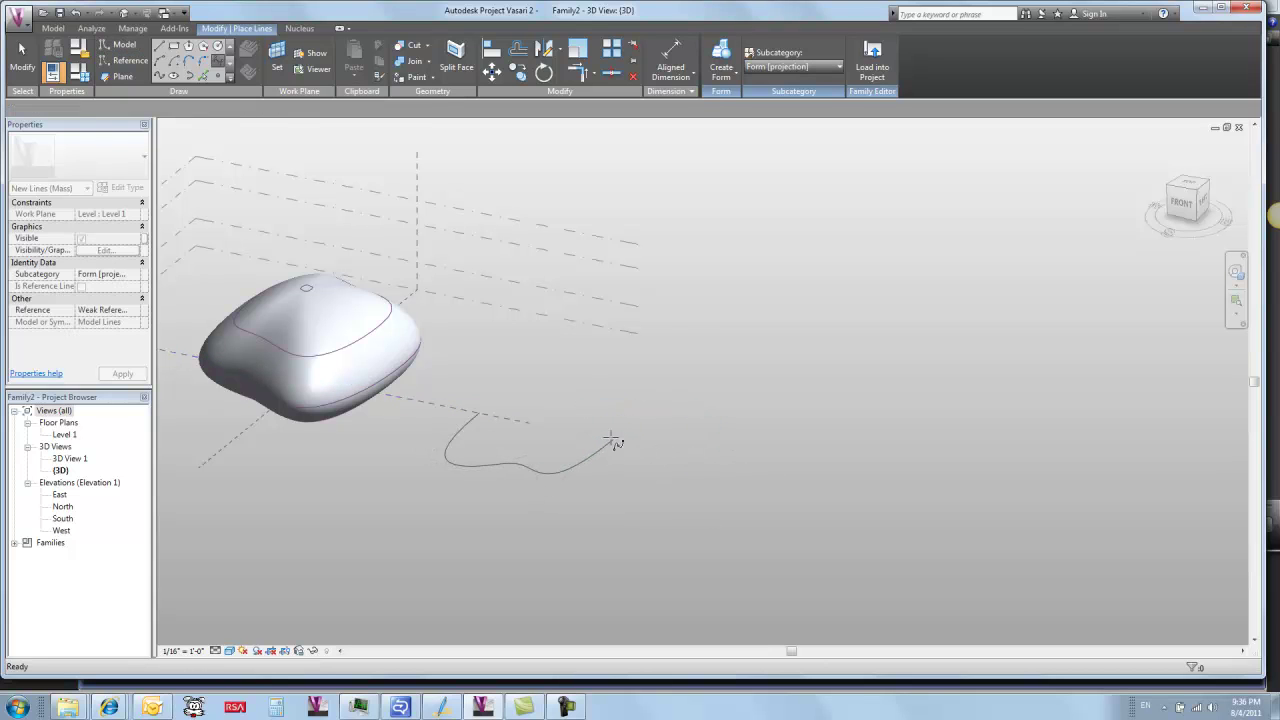
# Draw a second spline around the back, joining both ends of the first one to close the rounded loop
pyautogui.click(615, 441)
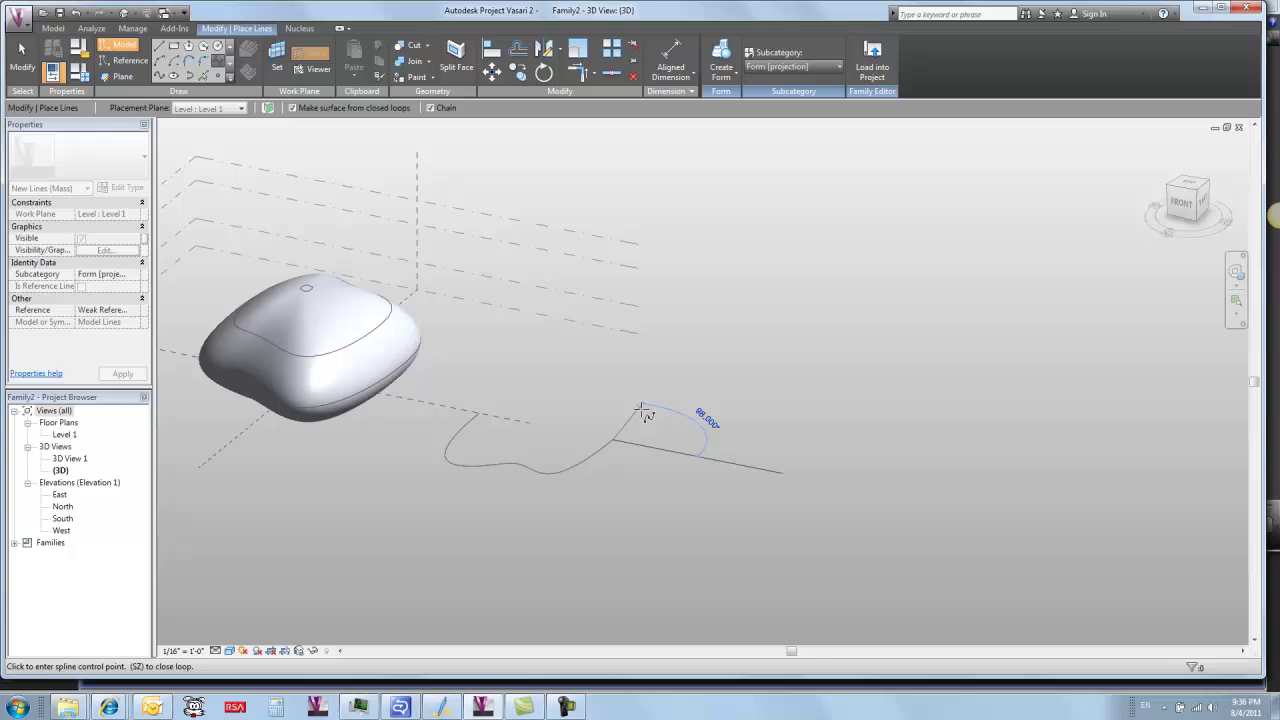
pyautogui.click(645, 413)
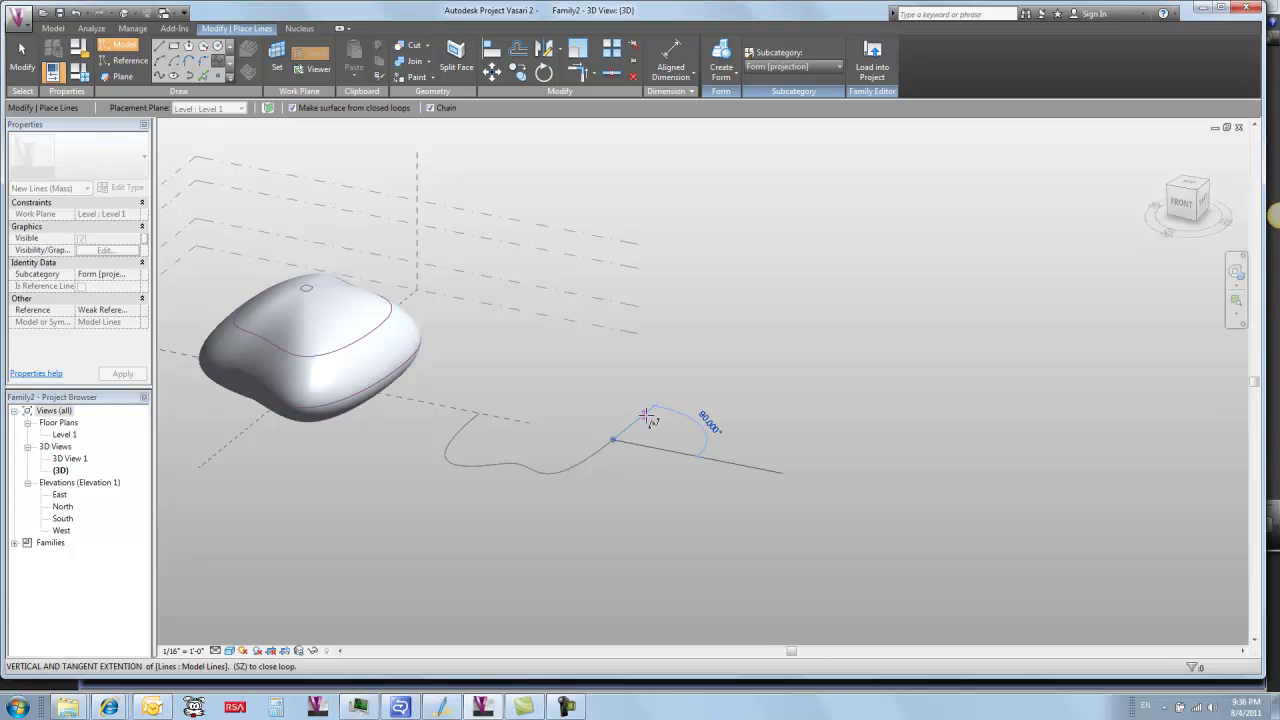
pyautogui.click(583, 383)
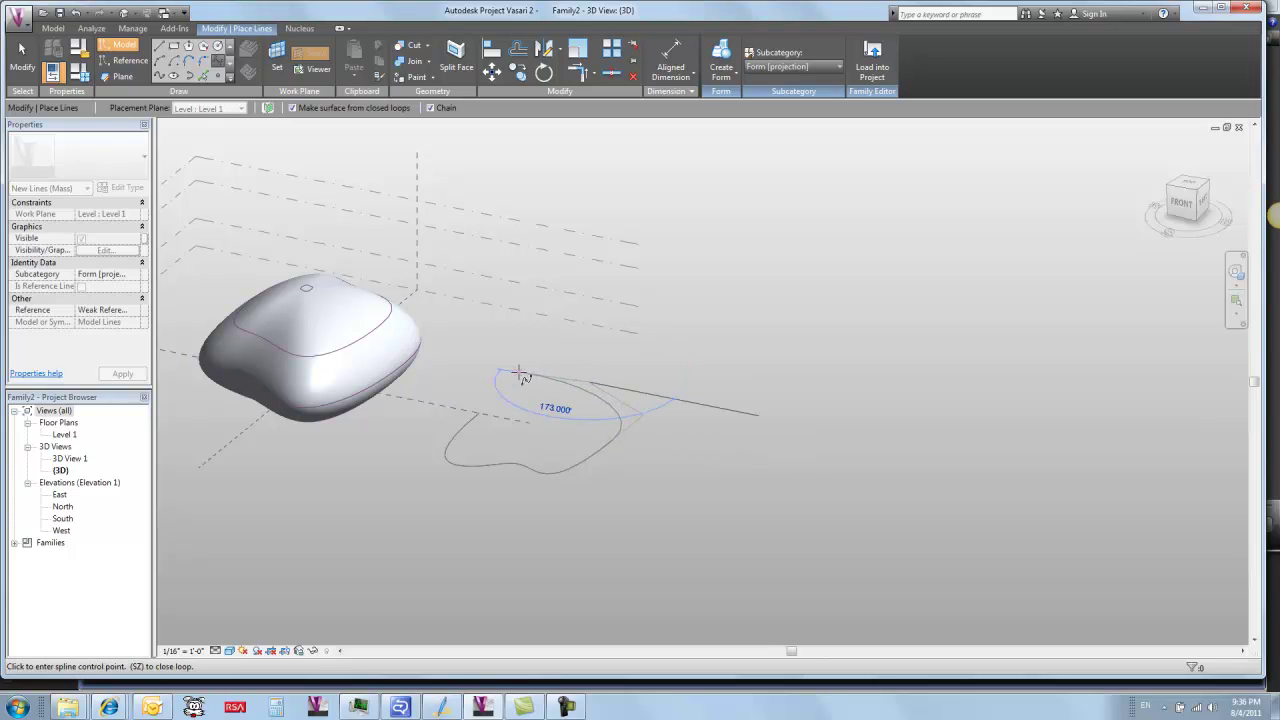
pyautogui.click(482, 413)
pyautogui.press('Escape')
pyautogui.press('Escape')
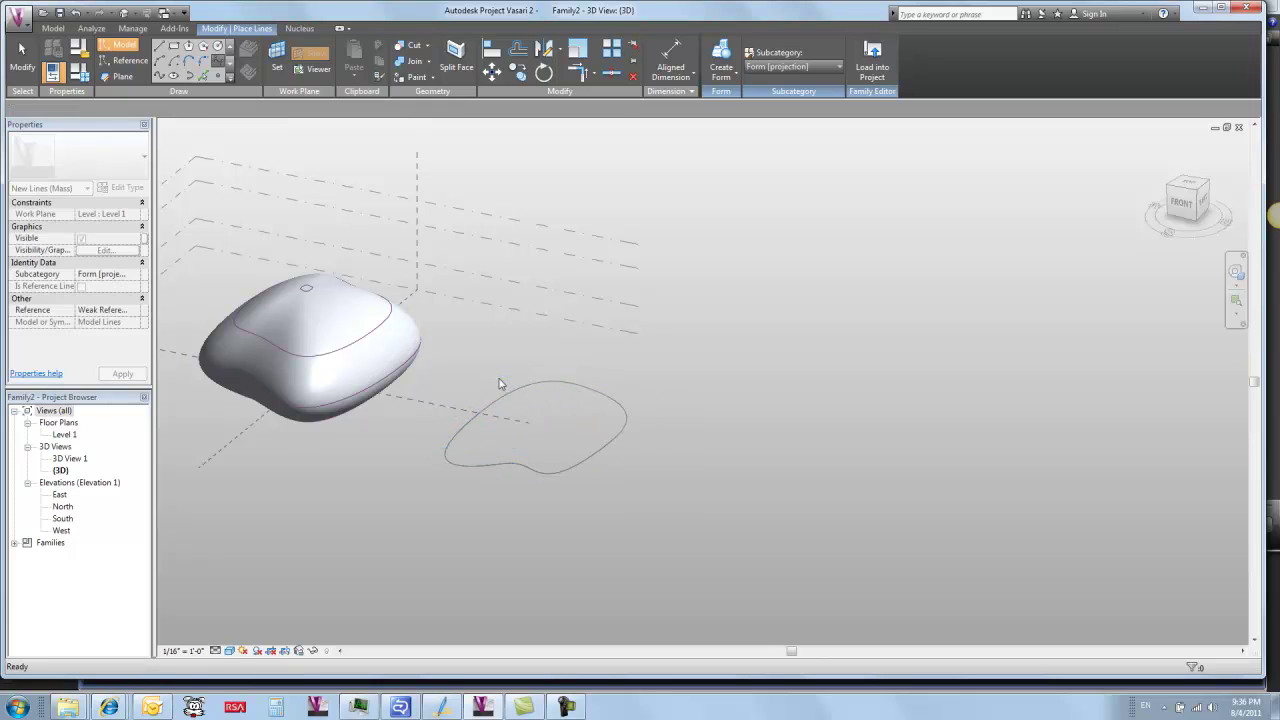
# Create a solid form from the two connected splines of the new loop
pyautogui.click(512, 391)
pyautogui.keyDown('ctrl'); pyautogui.click(451, 448); pyautogui.keyUp('ctrl')
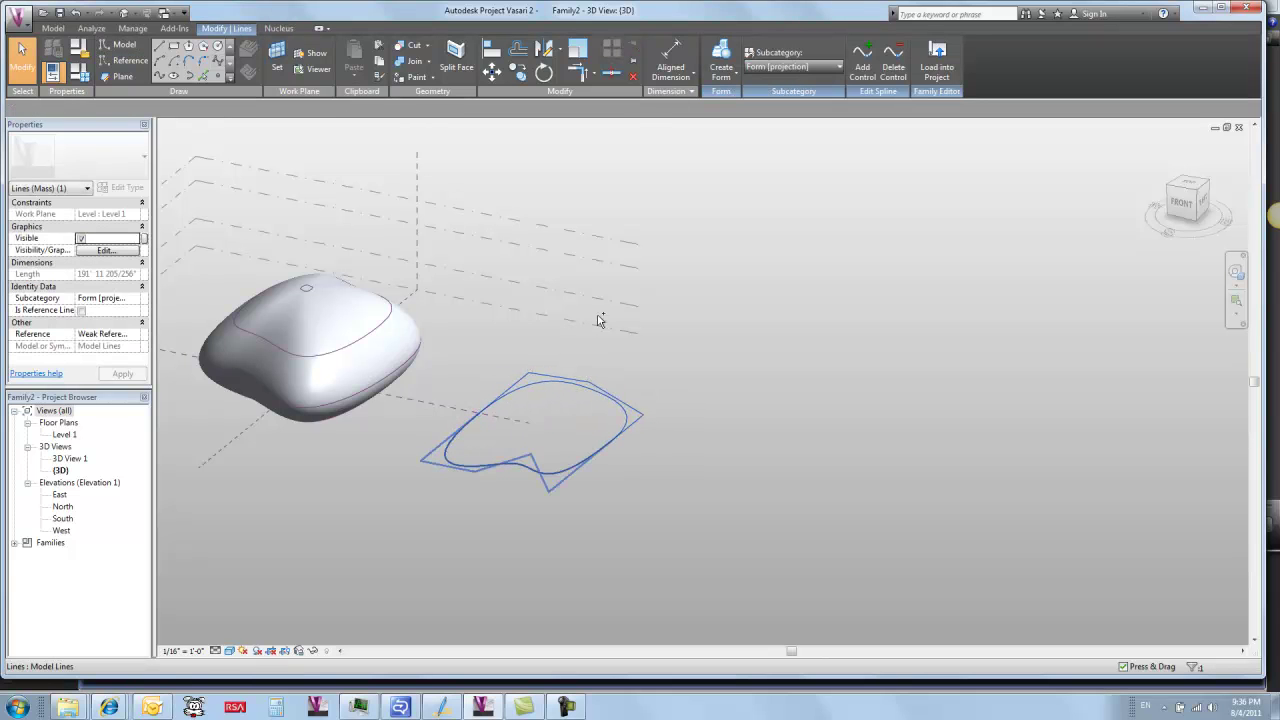
pyautogui.click(724, 56)
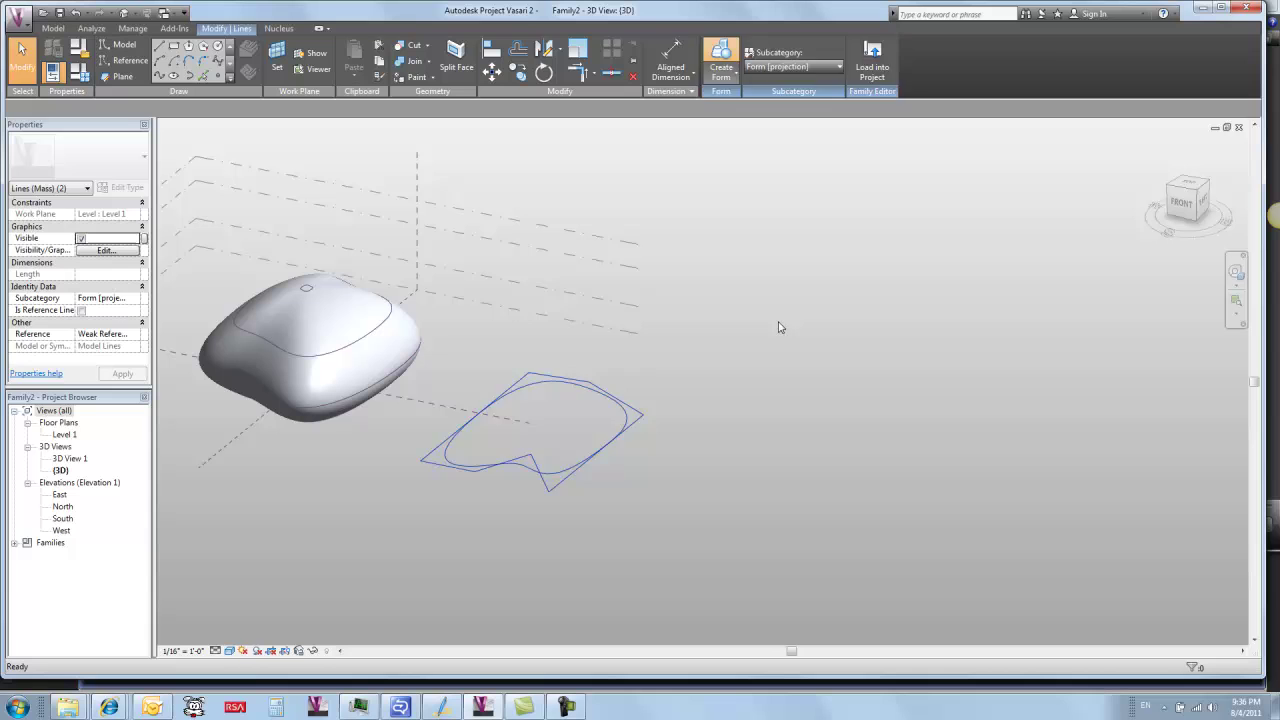
pyautogui.scroll(2, 528, 376)
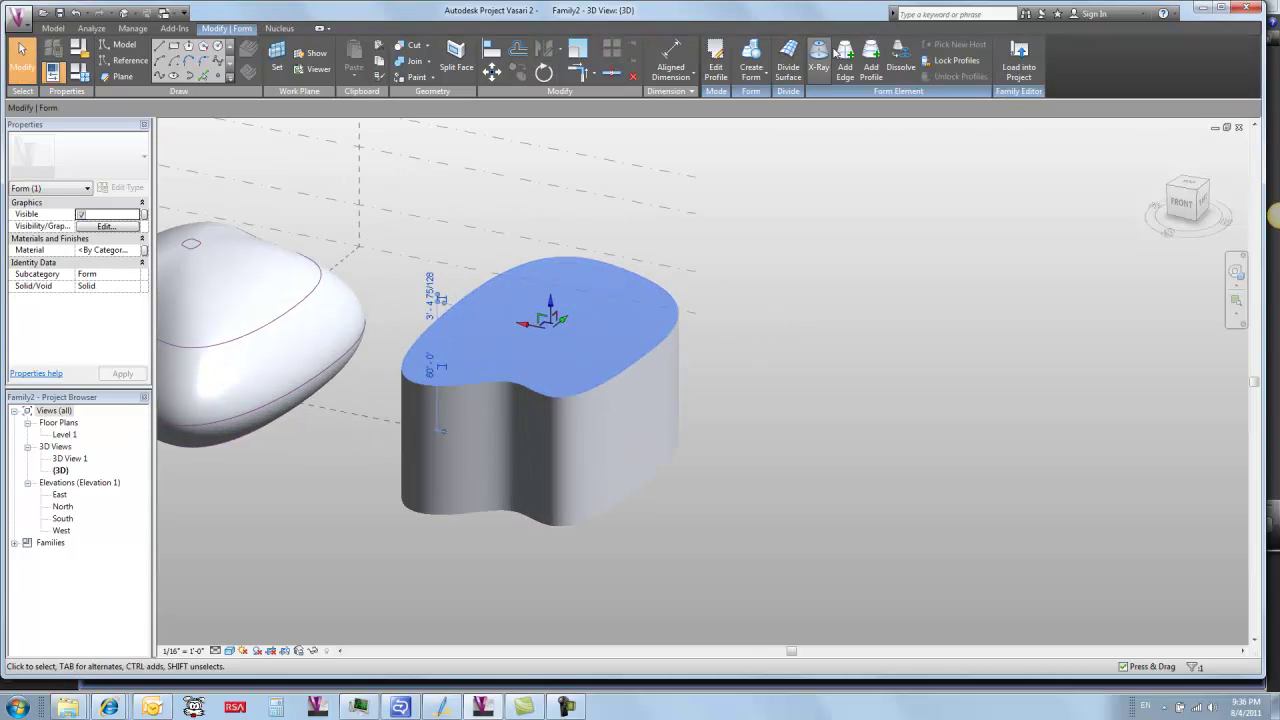
# Add two intermediate profiles to the side of the new form, one in its lower part and one higher up
pyautogui.press('Escape')
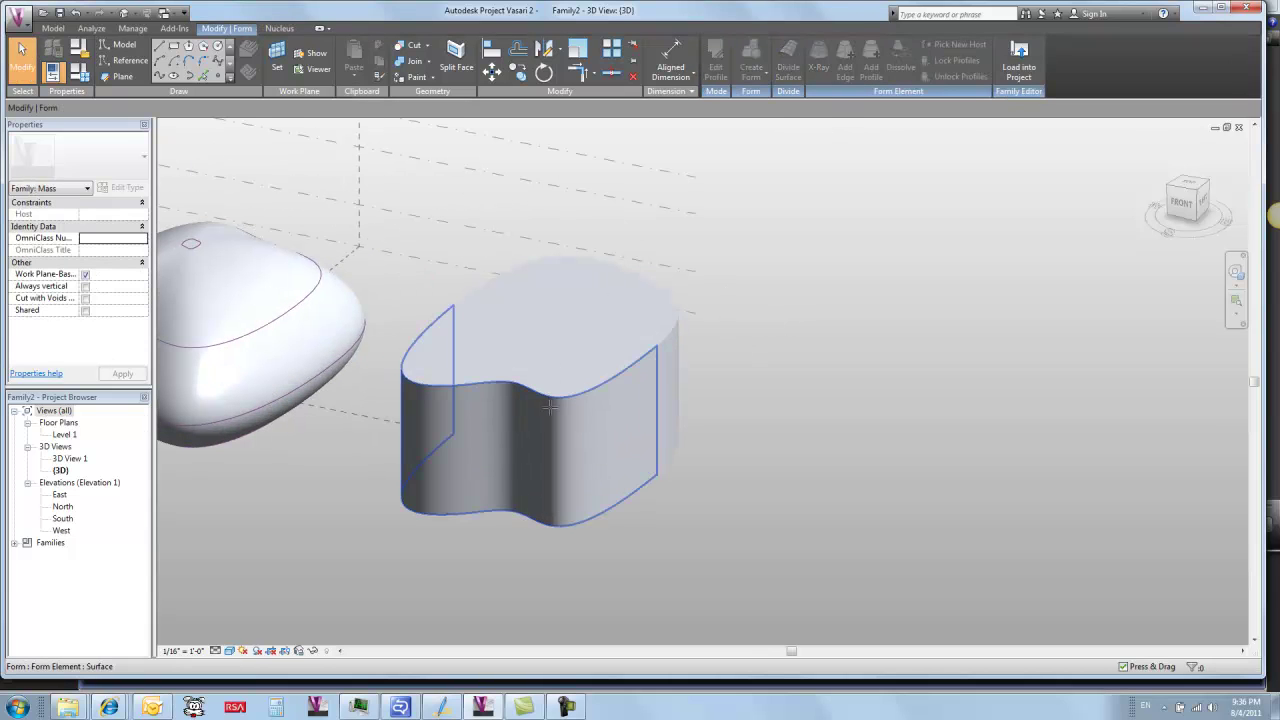
pyautogui.click(579, 360)
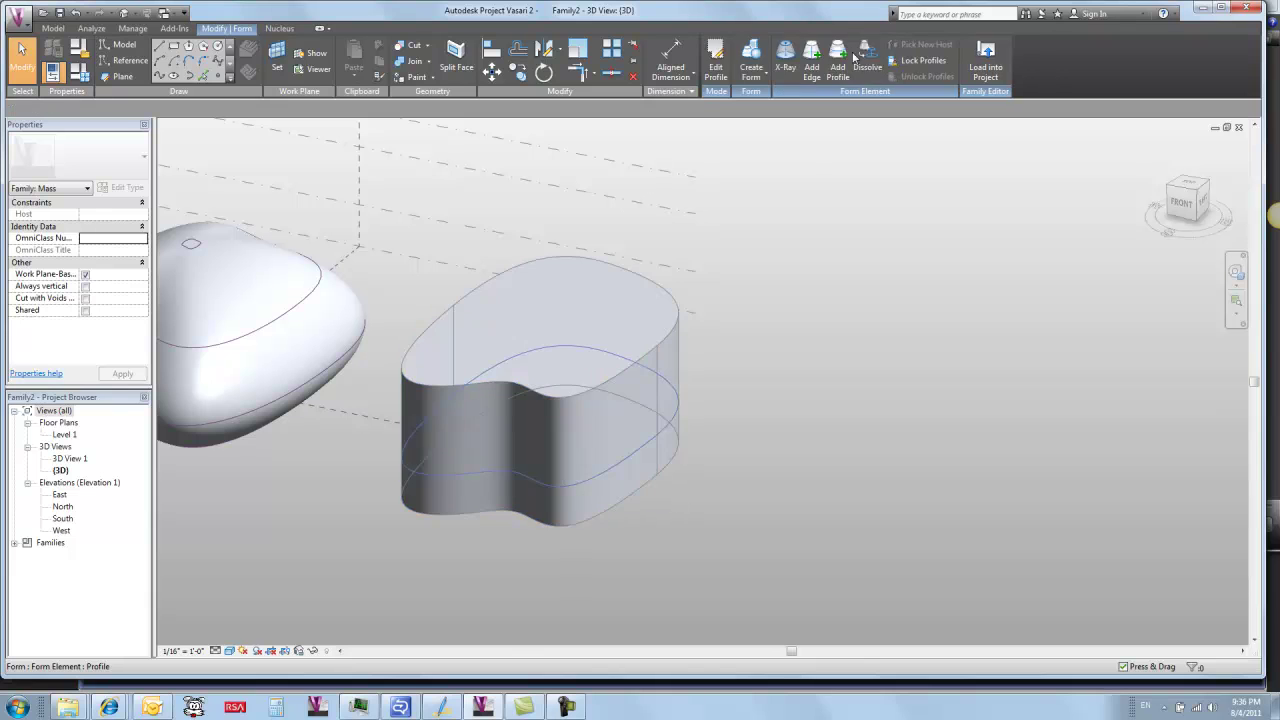
pyautogui.click(837, 62)
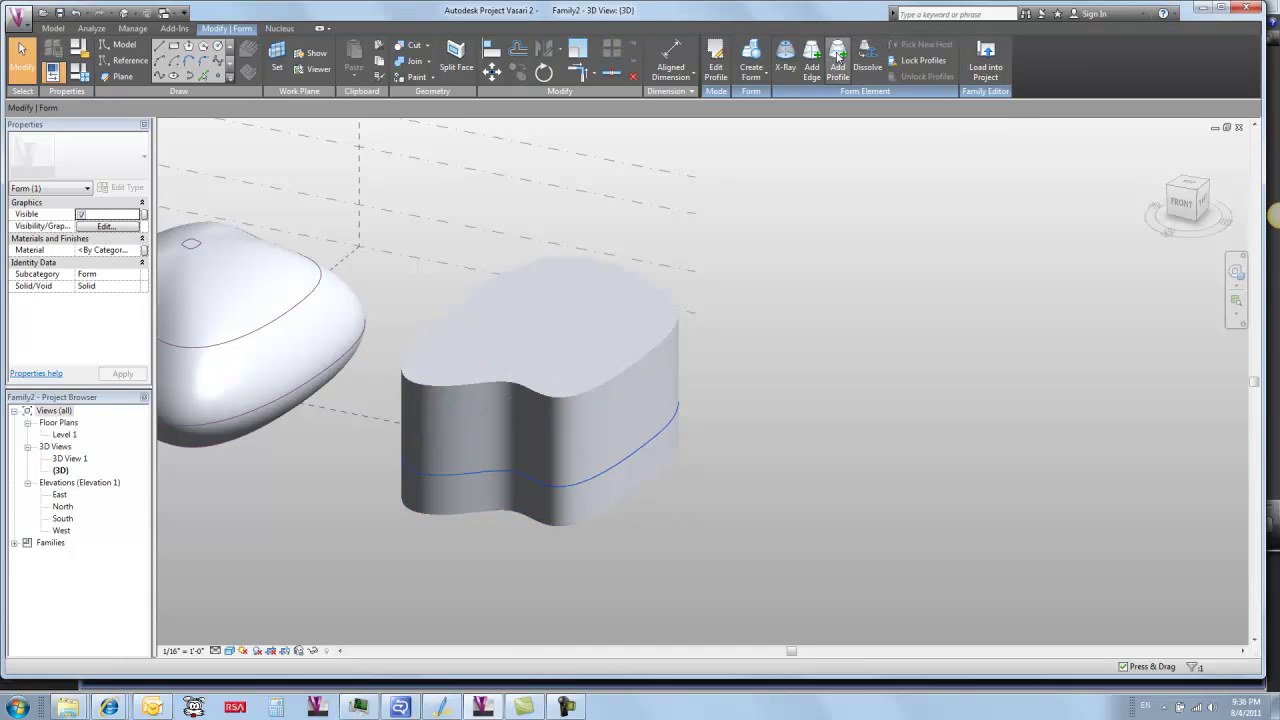
pyautogui.click(501, 418)
pyautogui.click(724, 257)
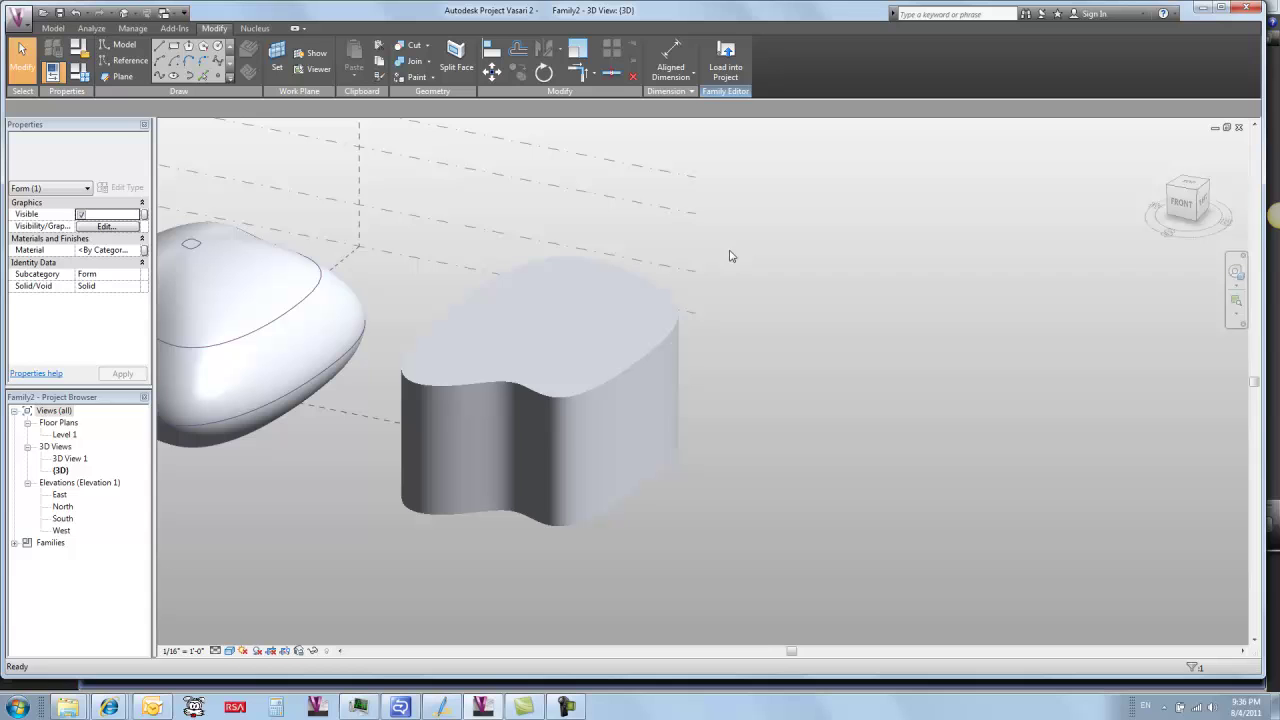
# Scale the new form's top face graphically about its centre down to a tiny profile, rounding off the top
pyautogui.click(593, 314)
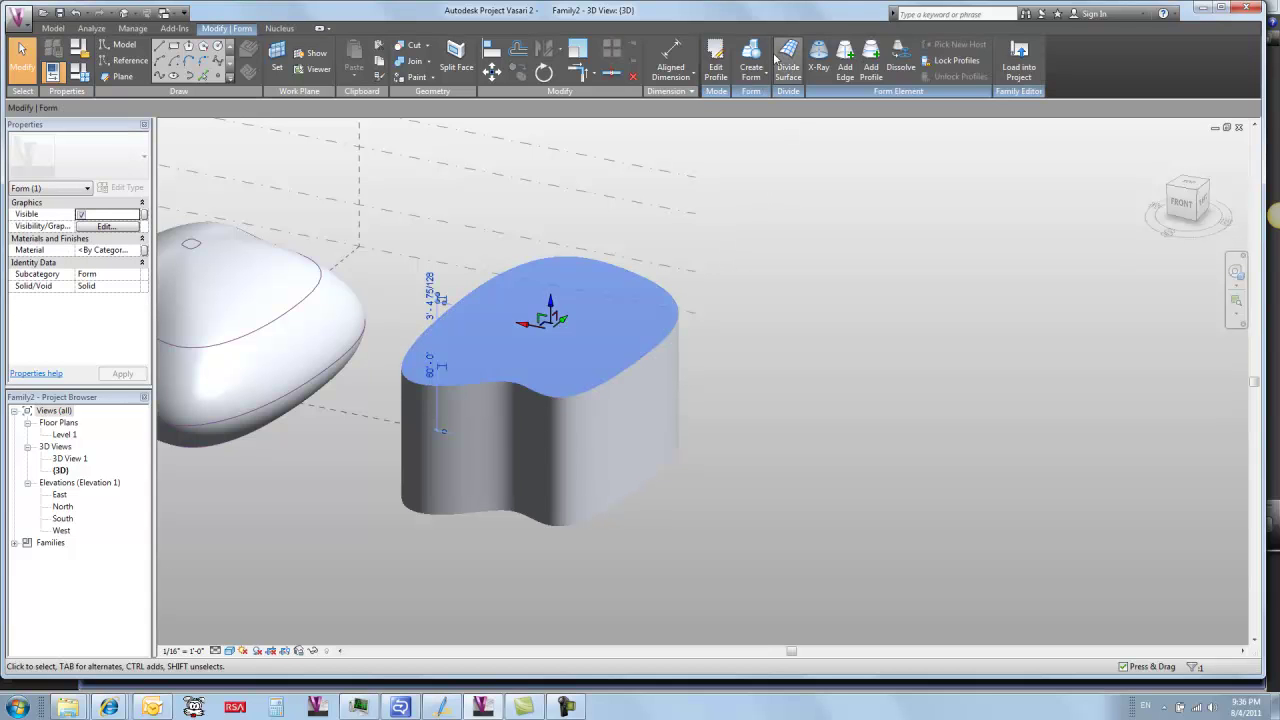
pyautogui.click(577, 48)
pyautogui.click(548, 325)
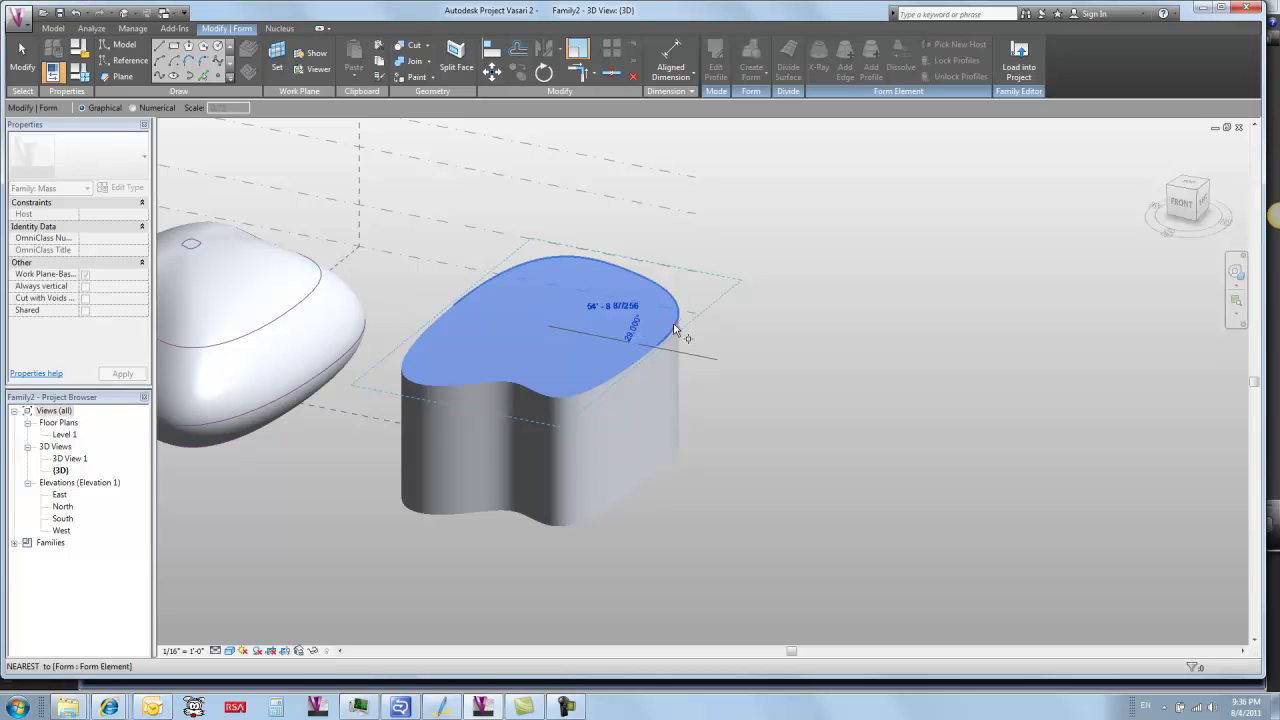
pyautogui.click(674, 326)
pyautogui.click(563, 327)
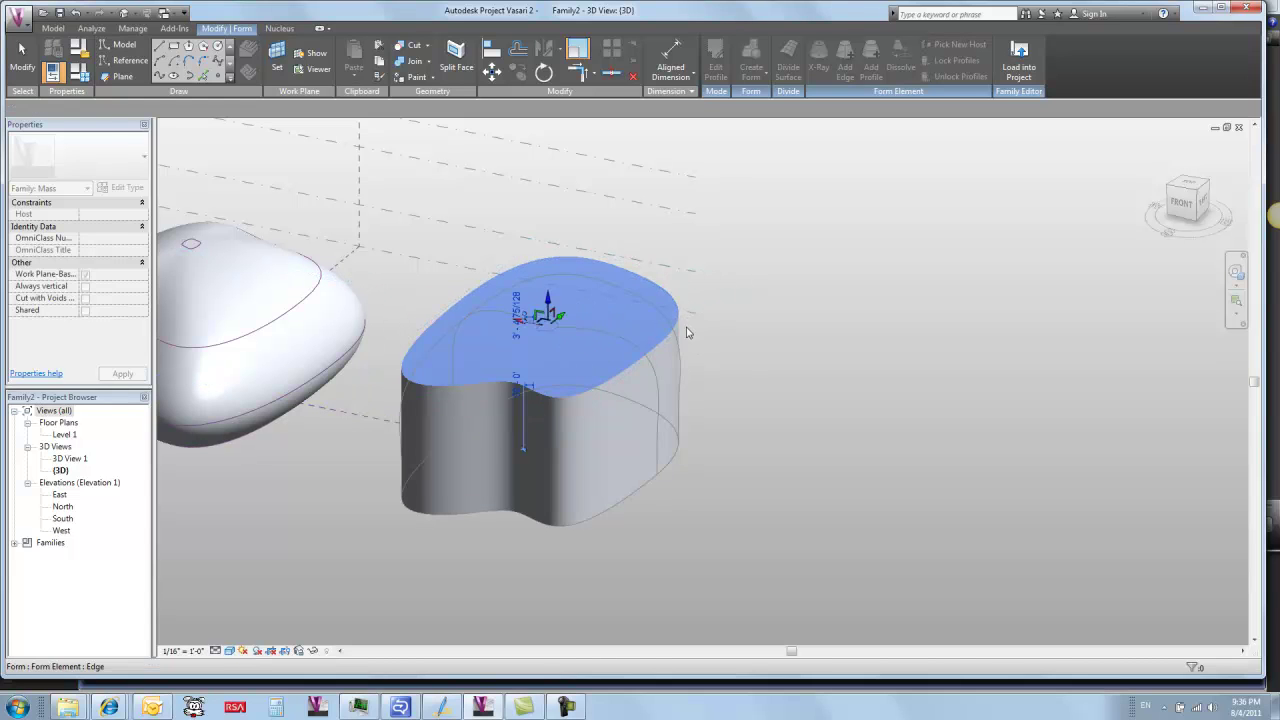
pyautogui.click(723, 361)
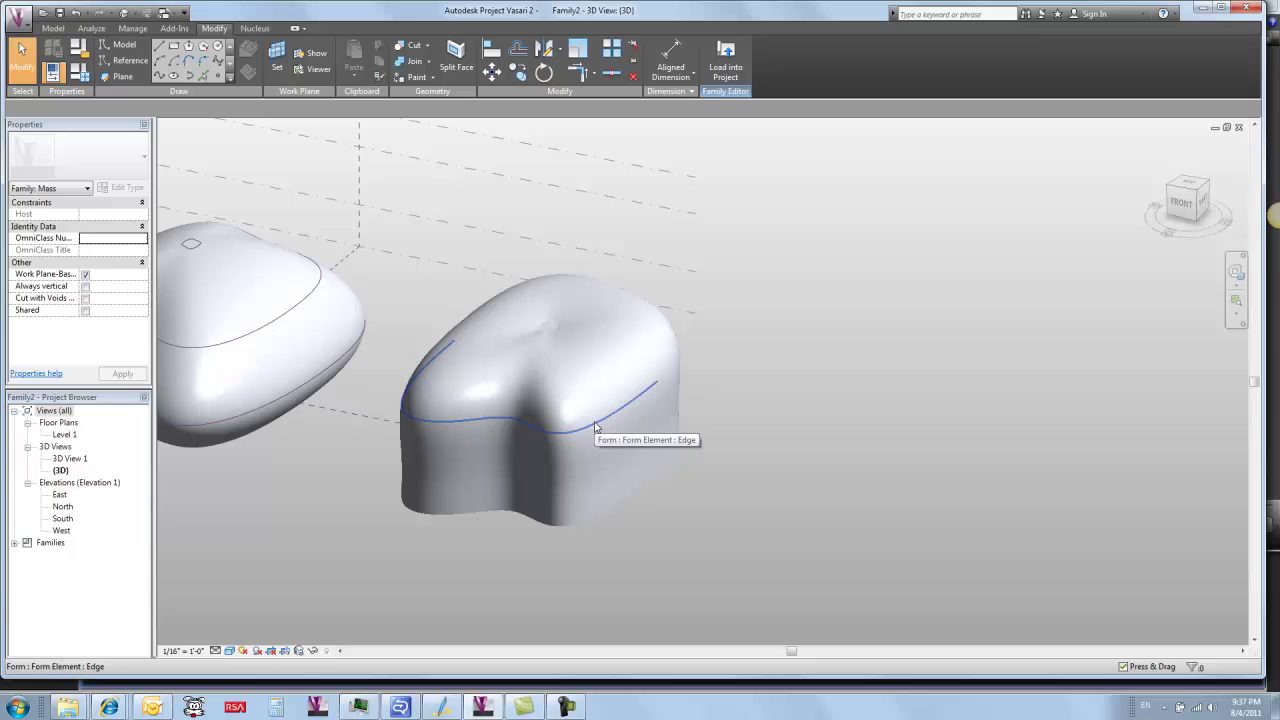
# Turn on X-Ray for the new form to expose its profiles and control points
pyautogui.click(662, 242)
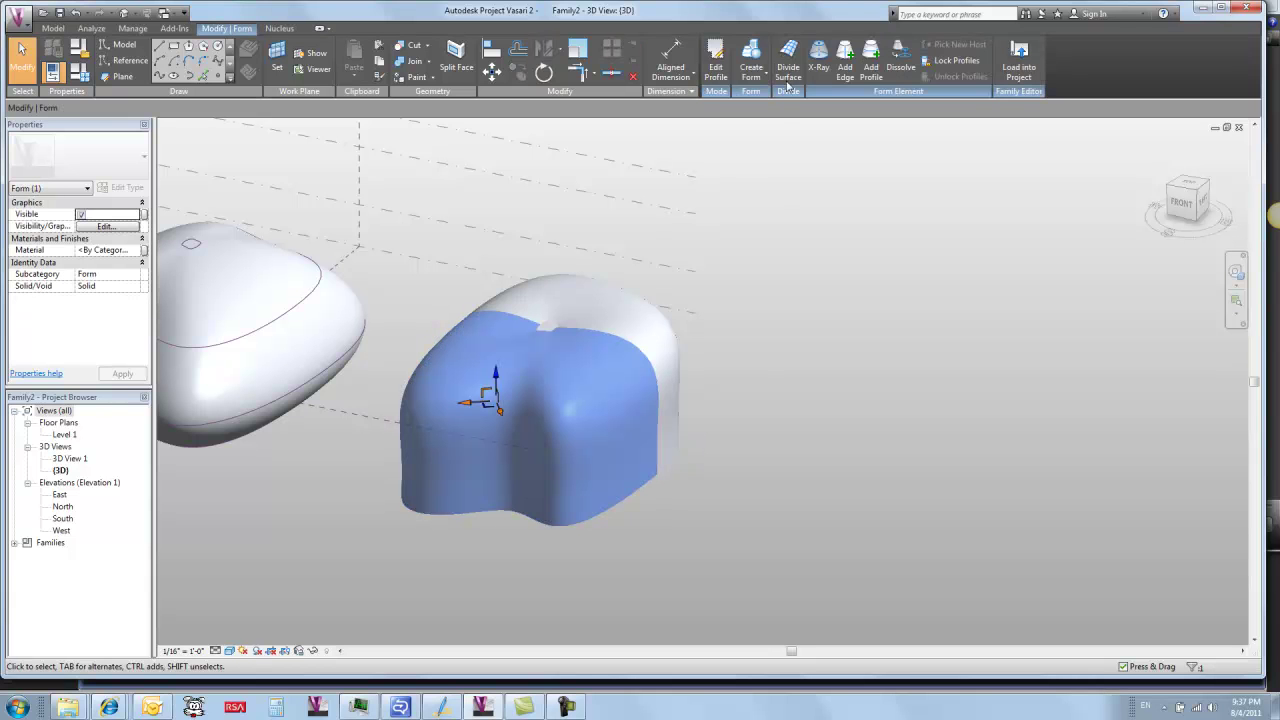
pyautogui.click(818, 60)
pyautogui.click(758, 410)
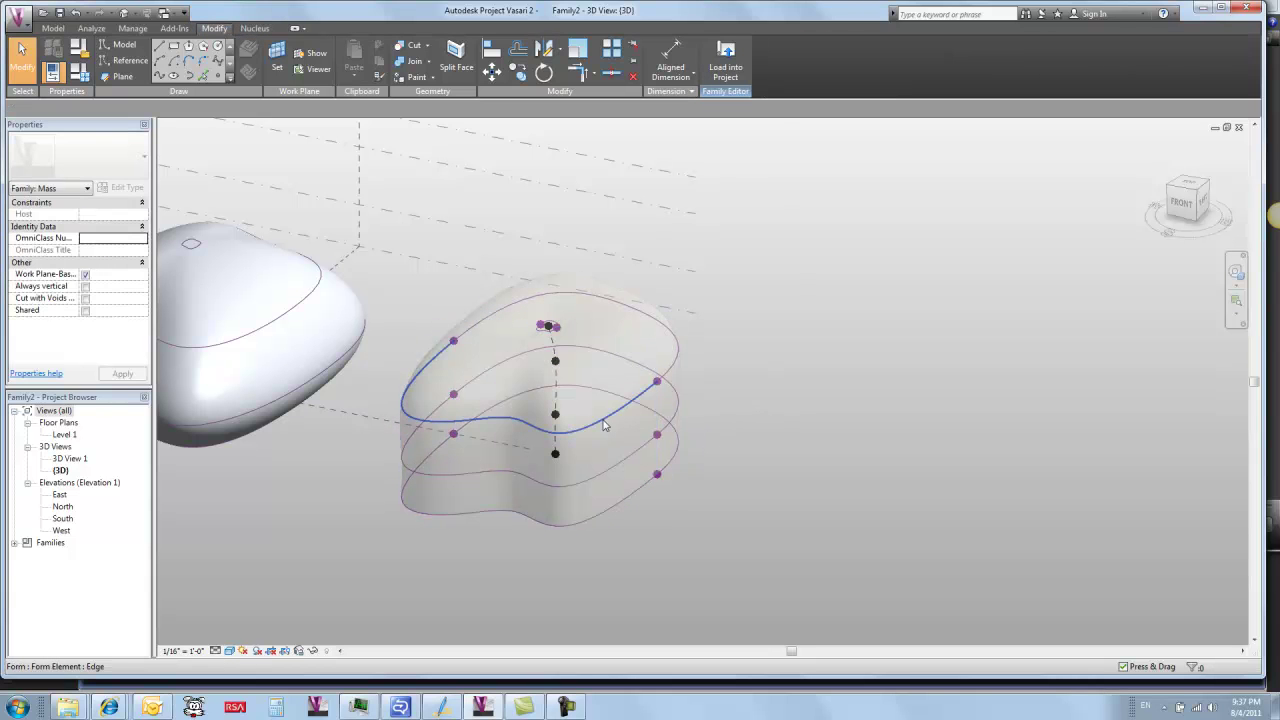
# Scale the new form's upper intermediate profile graphically about its centre, making it slightly smaller
pyautogui.click(604, 426)
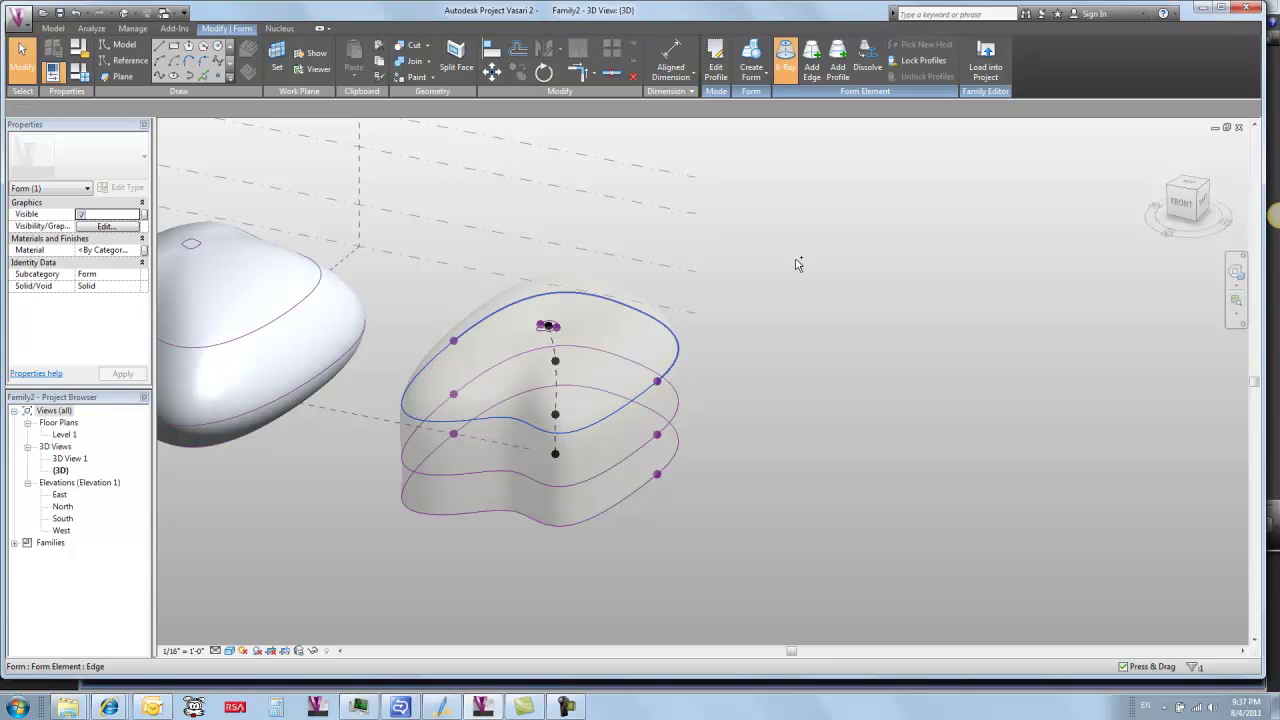
pyautogui.click(729, 279)
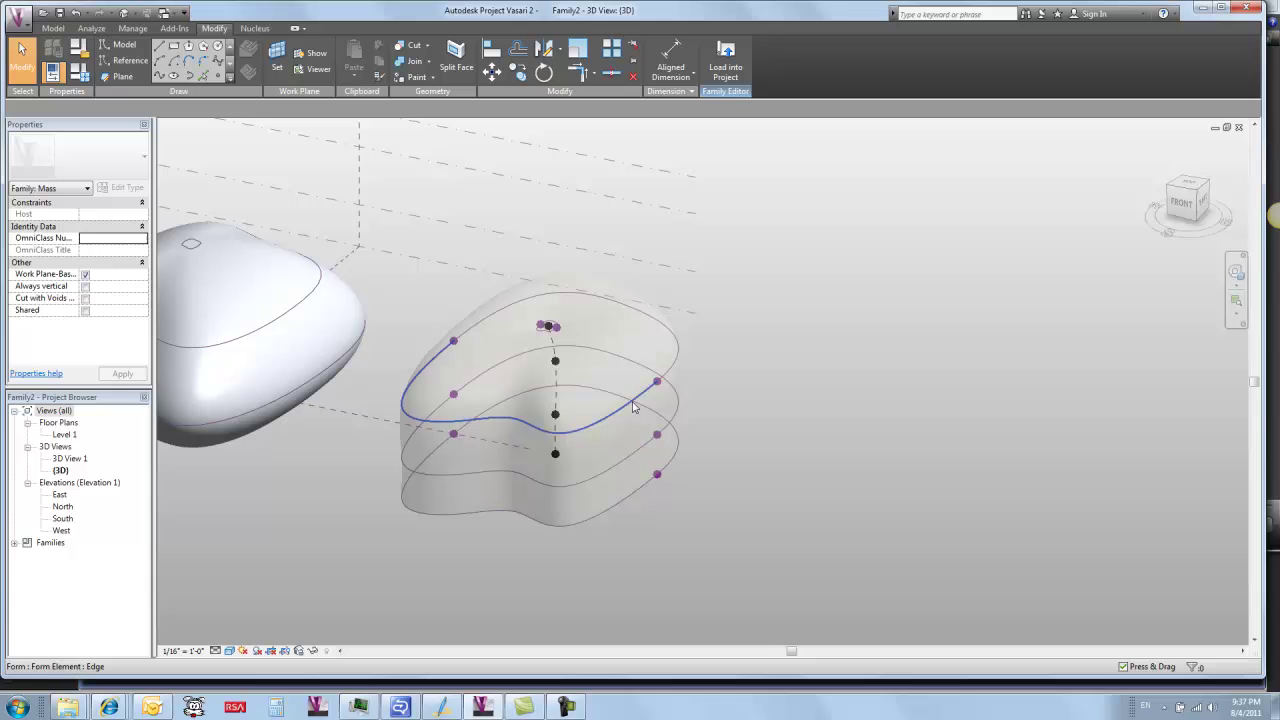
pyautogui.press('Tab')
pyautogui.press('Tab')
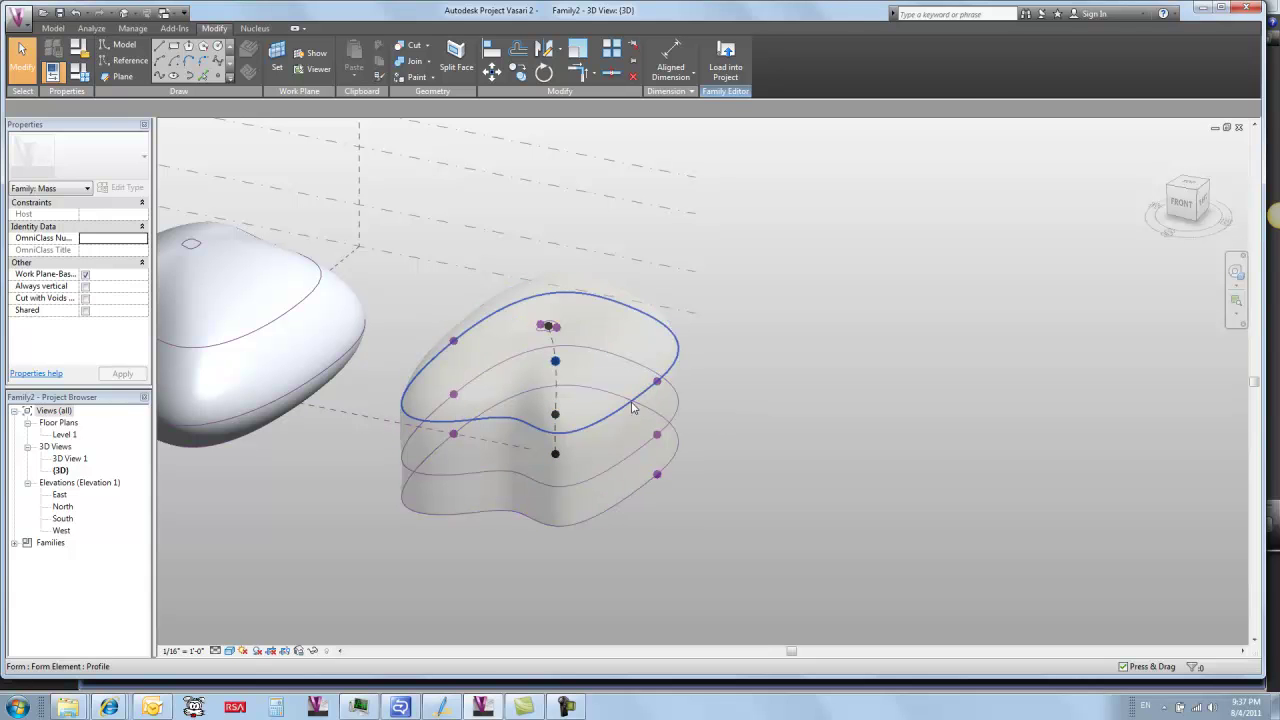
pyautogui.click(806, 387)
pyautogui.click(578, 49)
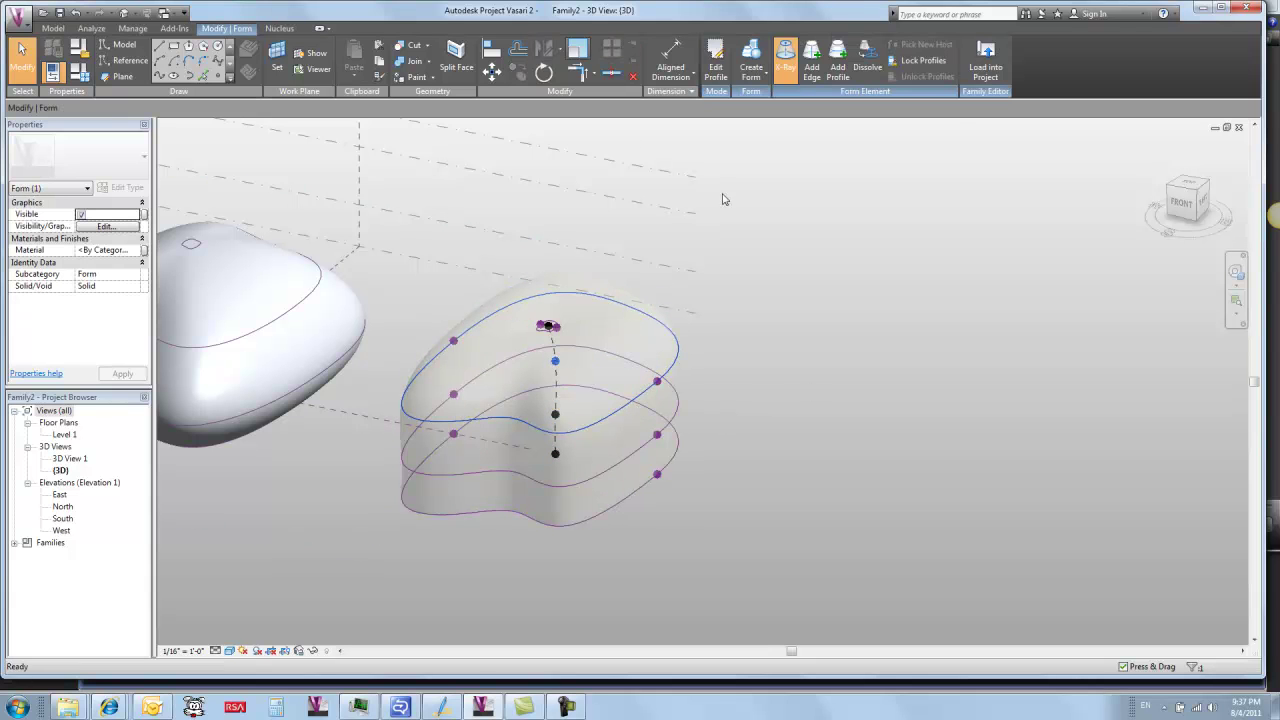
pyautogui.click(556, 364)
pyautogui.click(726, 373)
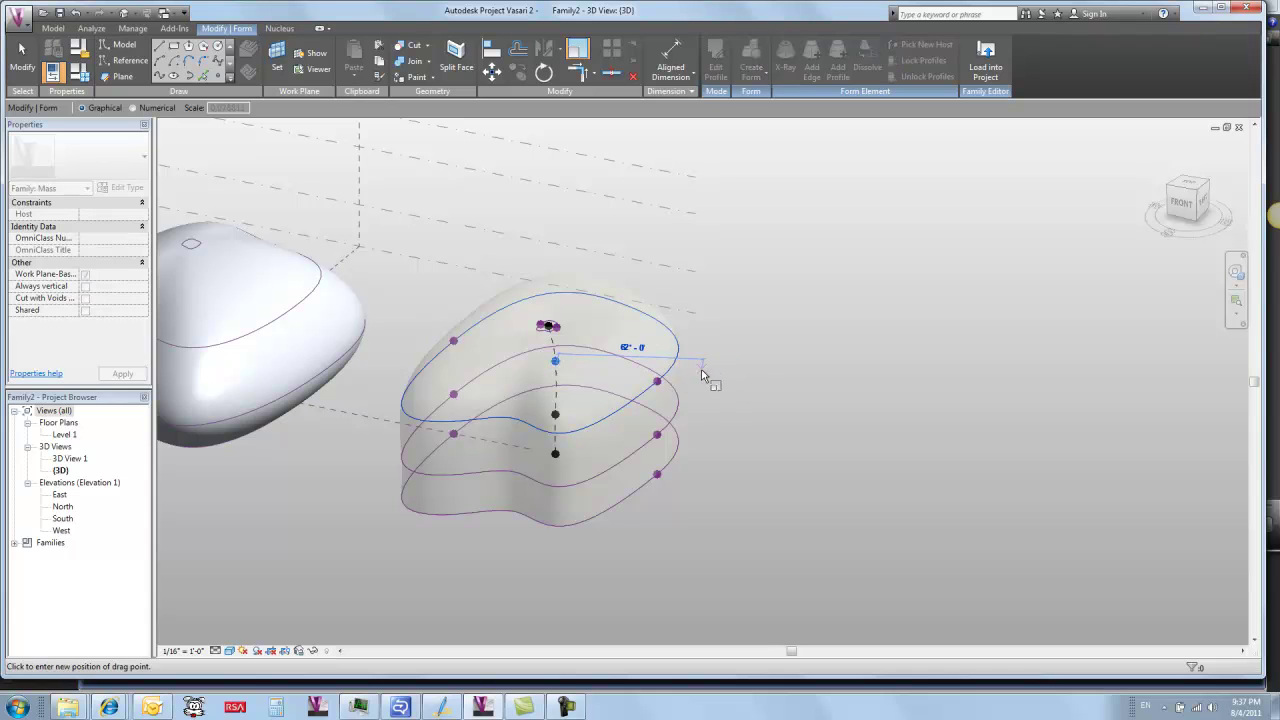
pyautogui.click(748, 378)
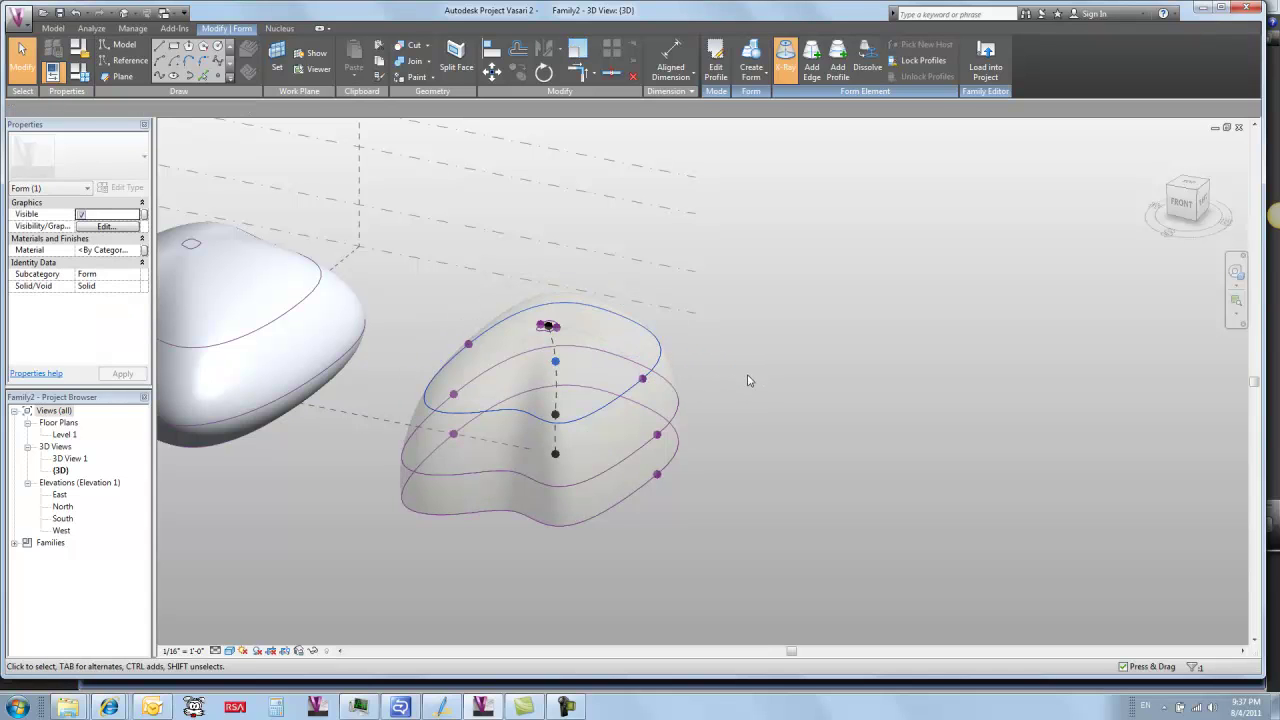
pyautogui.press('Escape')
# Scale the new form's lower intermediate profile graphically about its centre so it bulges outward beyond the base profile
pyautogui.press('Tab')
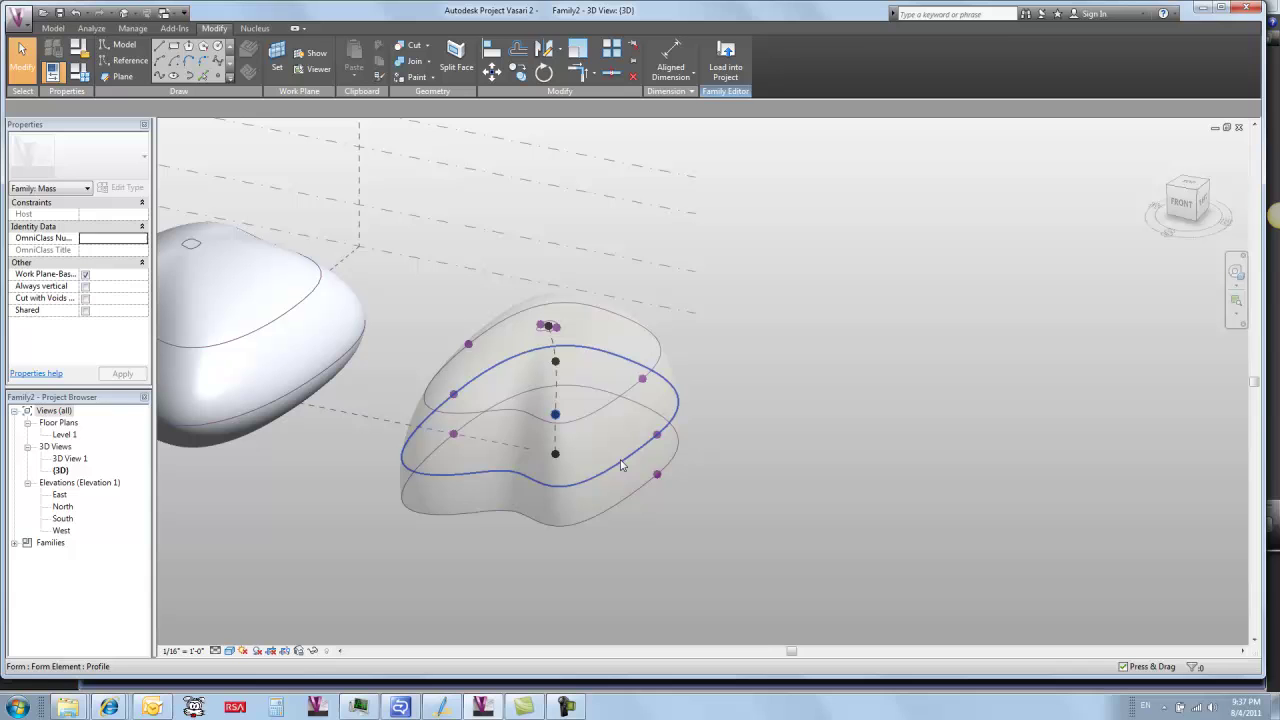
pyautogui.click(620, 465)
pyautogui.press('r')
pyautogui.press('e')
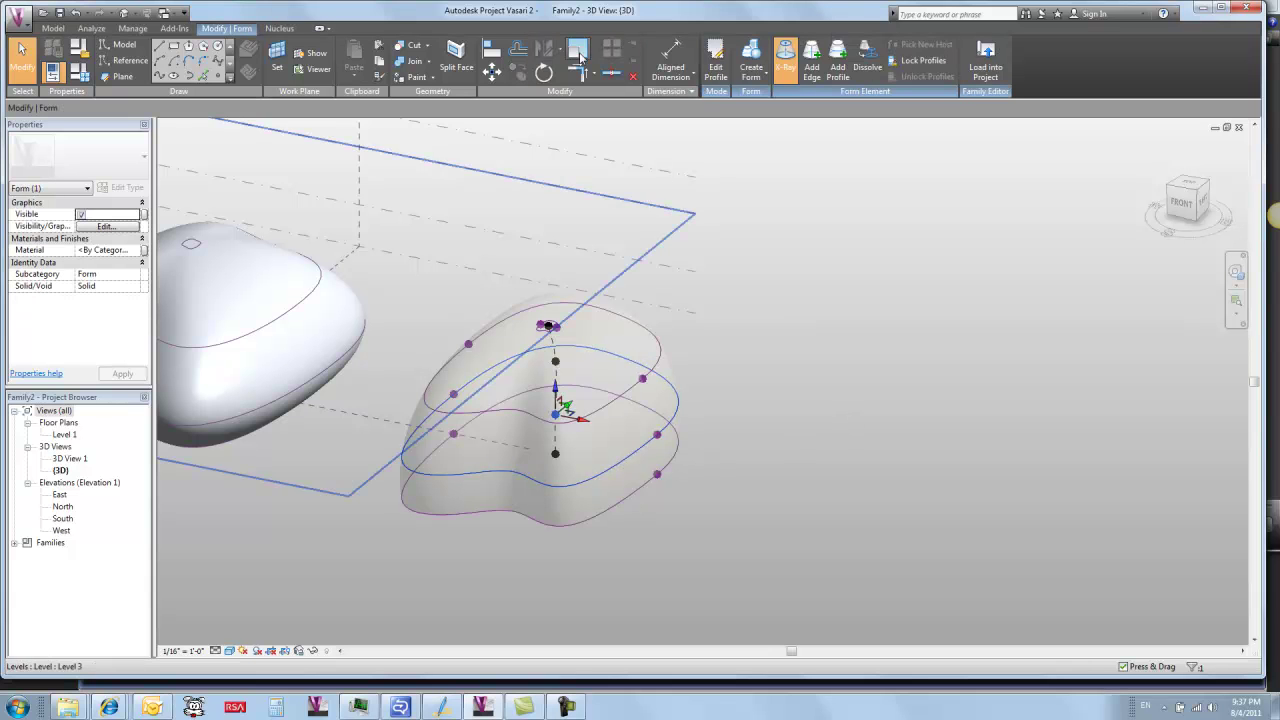
pyautogui.click(555, 414)
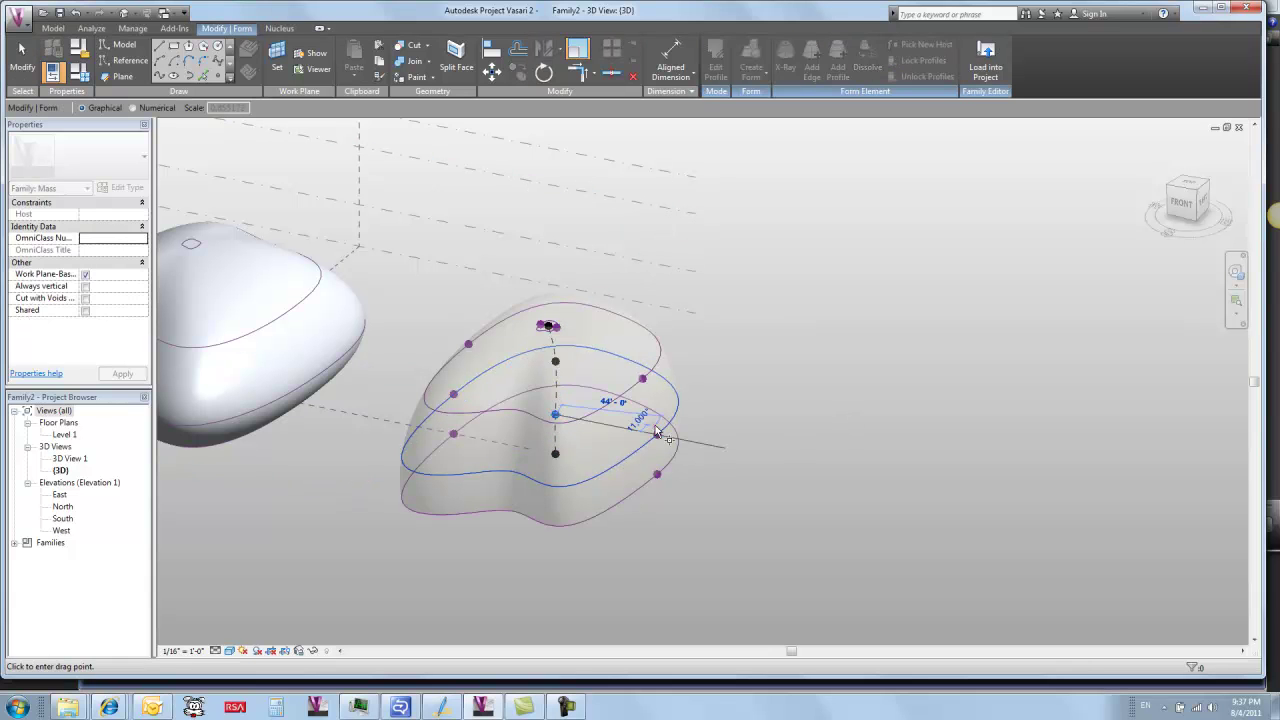
pyautogui.click(716, 440)
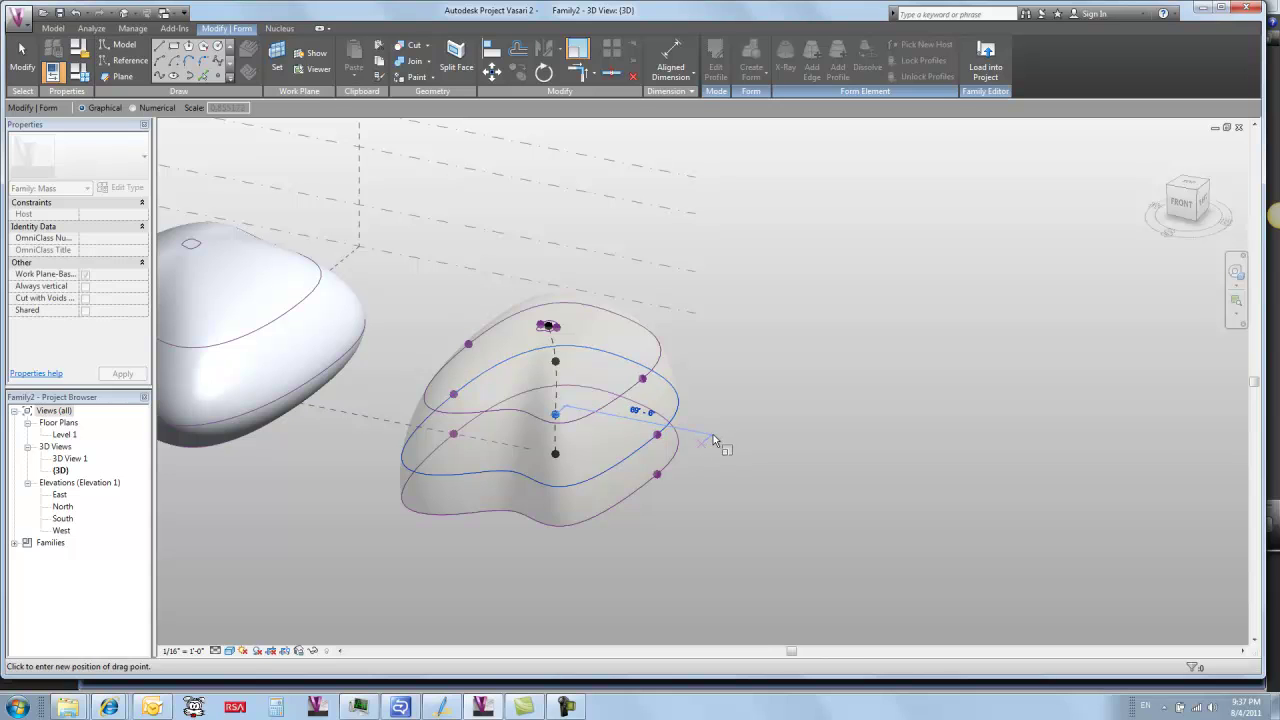
pyautogui.click(740, 436)
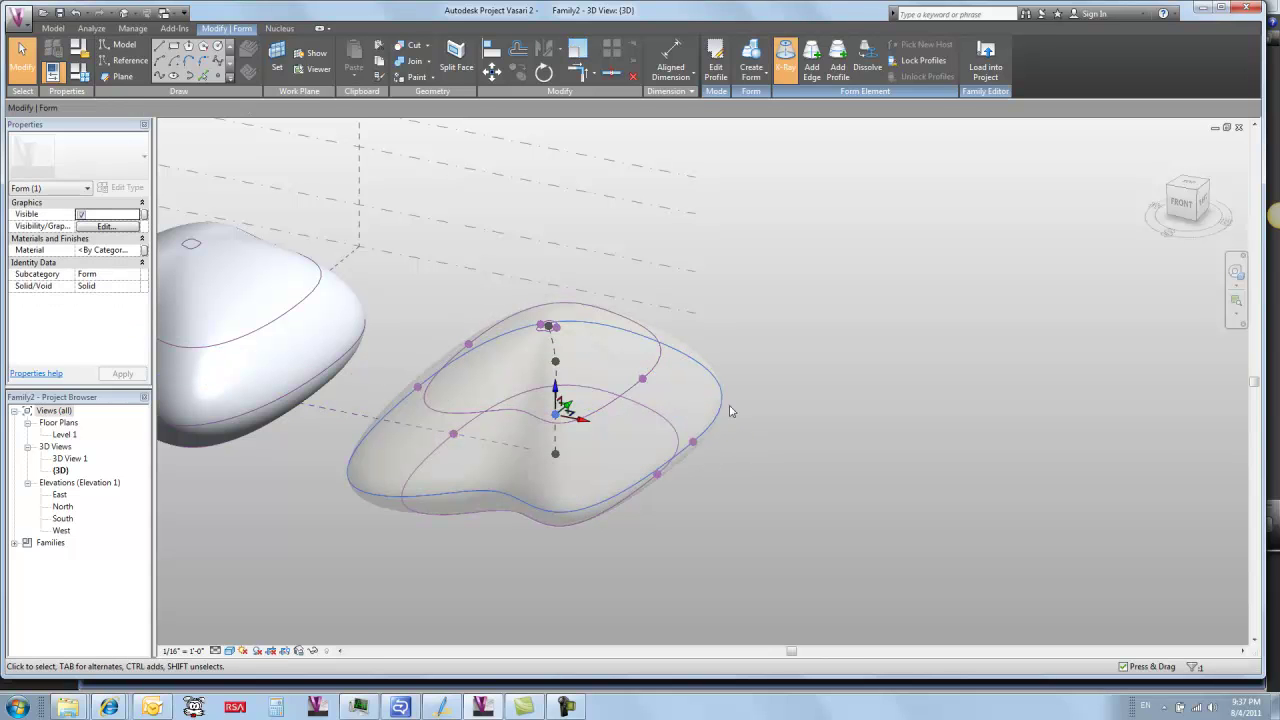
pyautogui.press('Escape')
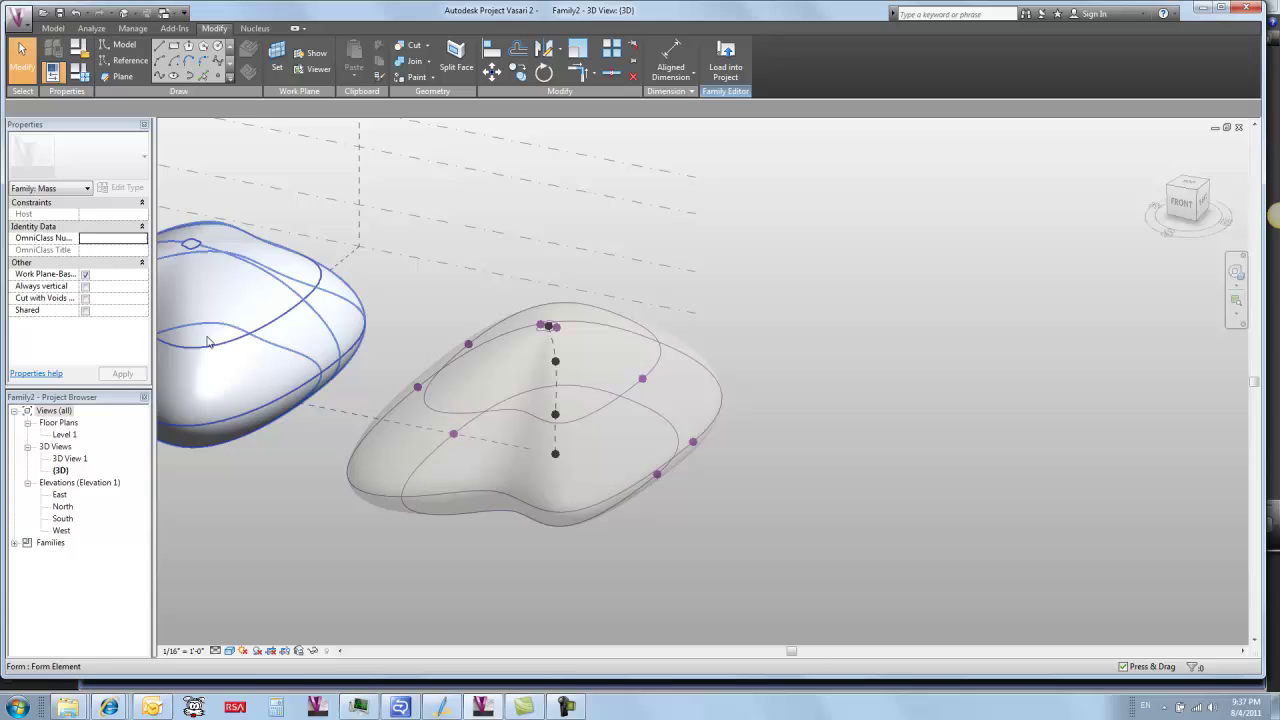
# Reshape the first mass by pulling a corner control point of its upper reference spline on Level 3 slightly inward
pyautogui.moveTo(412, 356); pyautogui.dragTo(552, 358, button='middle')
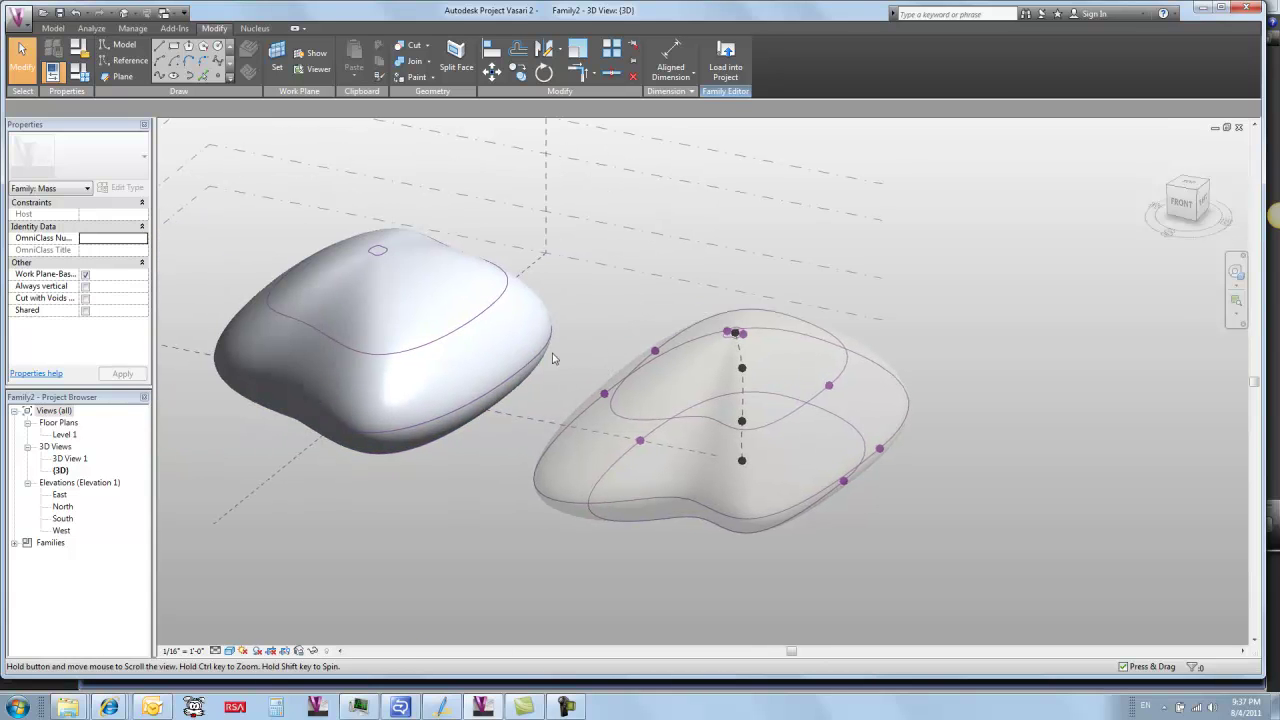
pyautogui.click(430, 323)
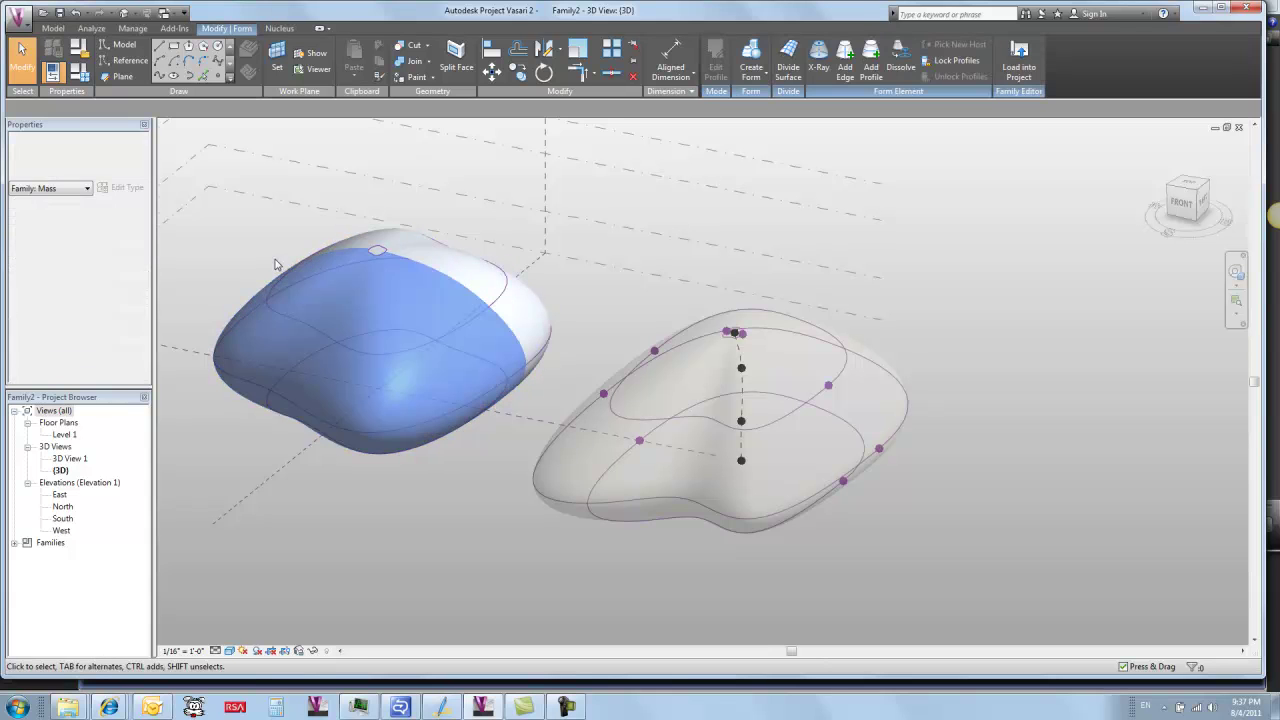
pyautogui.click(246, 240)
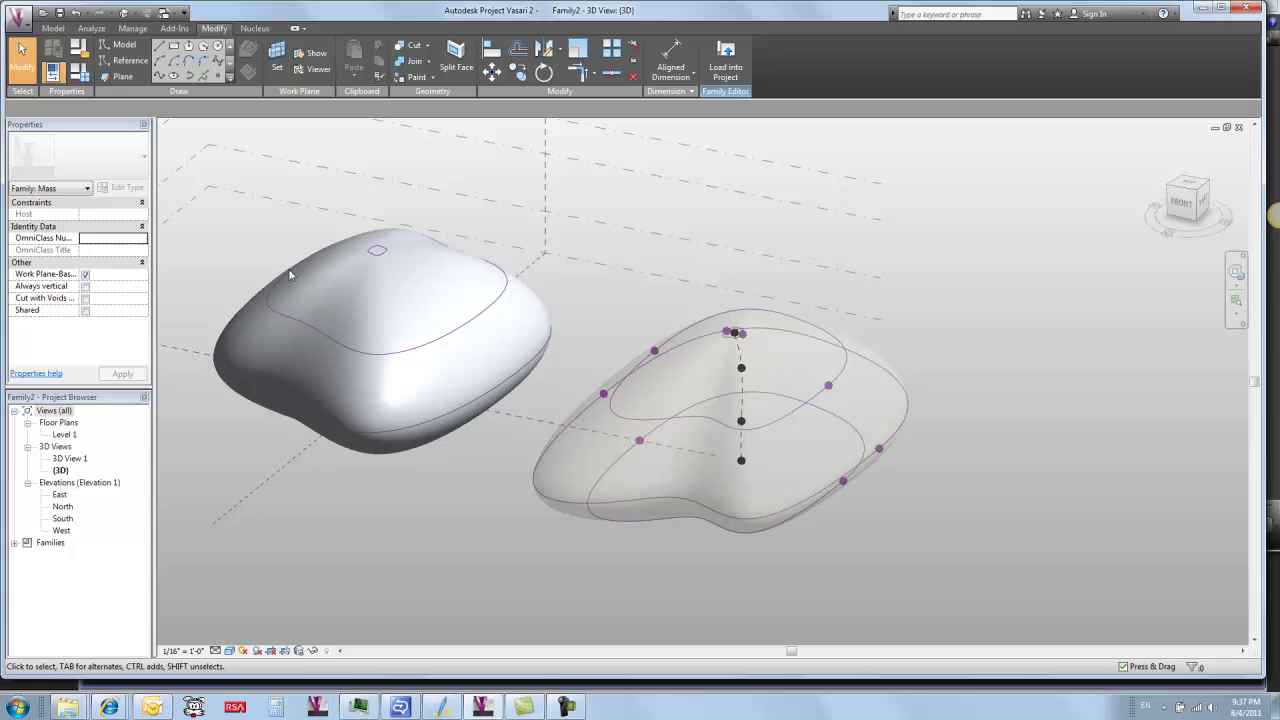
pyautogui.click(232, 220)
pyautogui.keyDown('shift'); pyautogui.moveTo(229, 256); pyautogui.dragTo(433, 348, button='middle'); pyautogui.keyUp('shift')
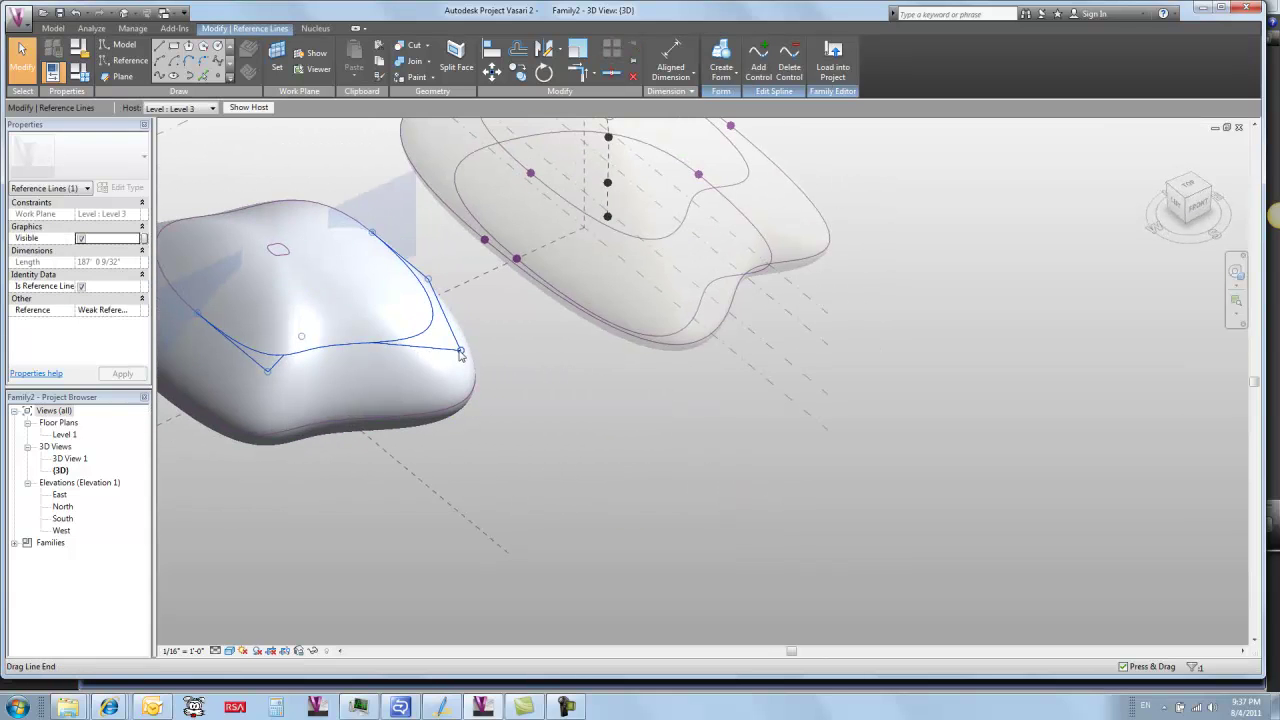
pyautogui.moveTo(461, 351); pyautogui.dragTo(440, 337)
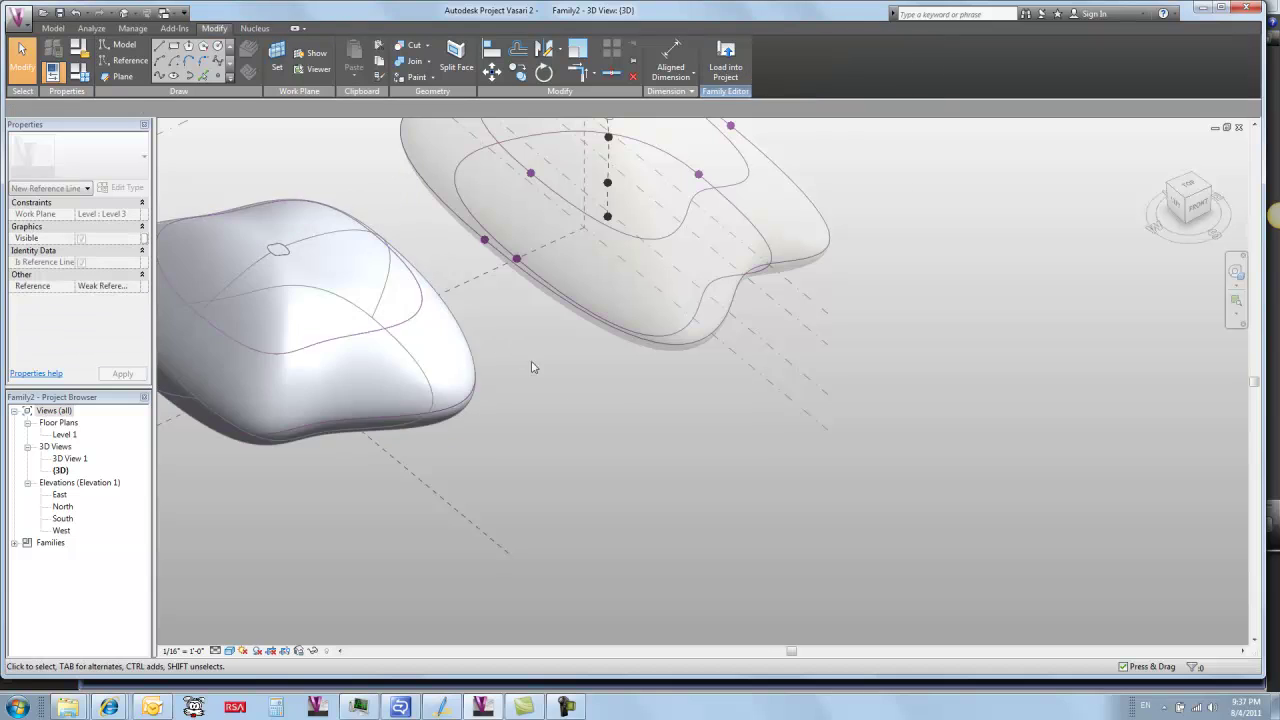
pyautogui.keyDown('shift'); pyautogui.moveTo(603, 434); pyautogui.dragTo(697, 266, button='middle'); pyautogui.keyUp('shift')
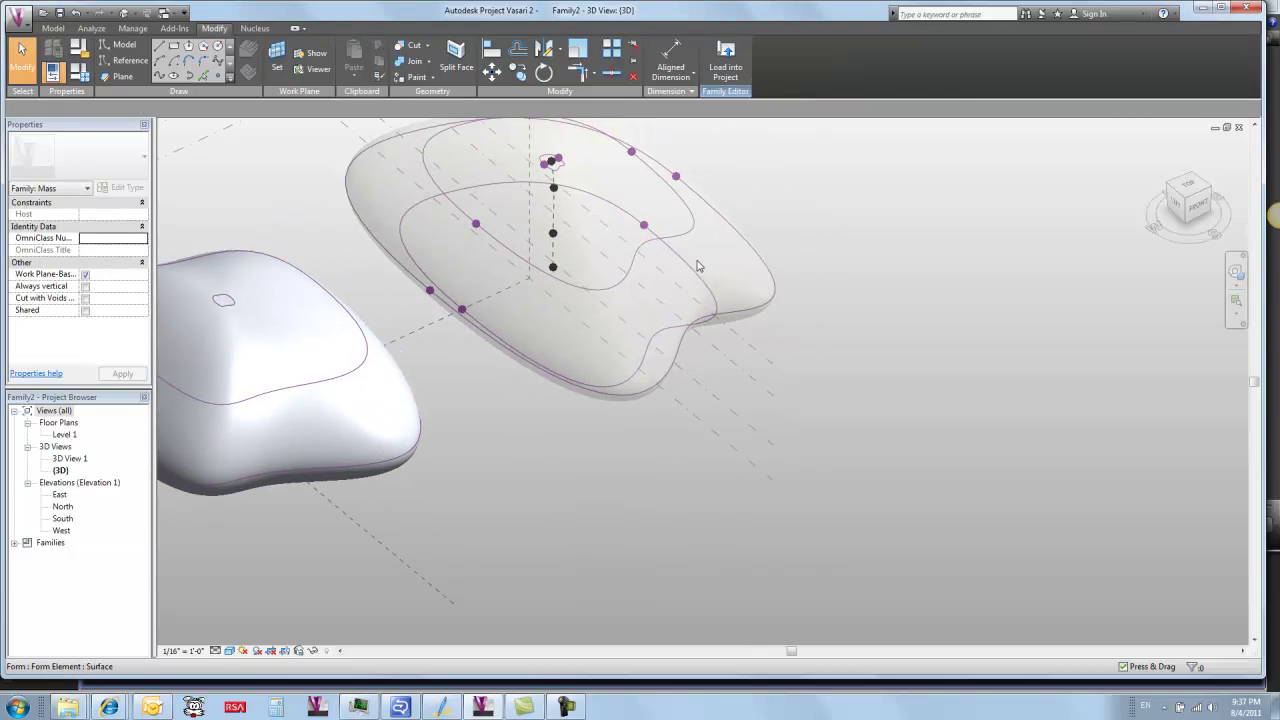
# Compare the editing handles on the X-Ray form's profile edges with the spline control points of the first mass from several angles
pyautogui.click(797, 247)
pyautogui.keyDown('shift'); pyautogui.moveTo(831, 246); pyautogui.dragTo(829, 391, button='middle'); pyautogui.keyUp('shift')
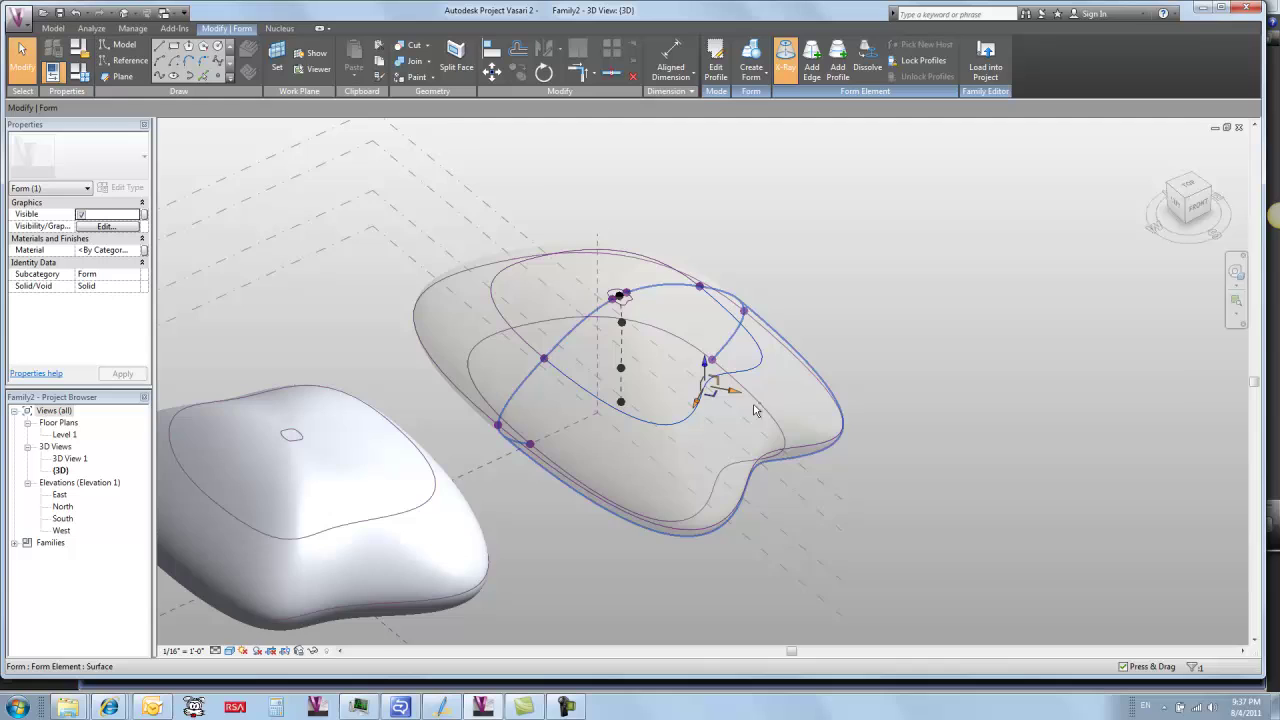
pyautogui.keyDown('shift'); pyautogui.moveTo(683, 435); pyautogui.dragTo(523, 357, button='middle'); pyautogui.keyUp('shift')
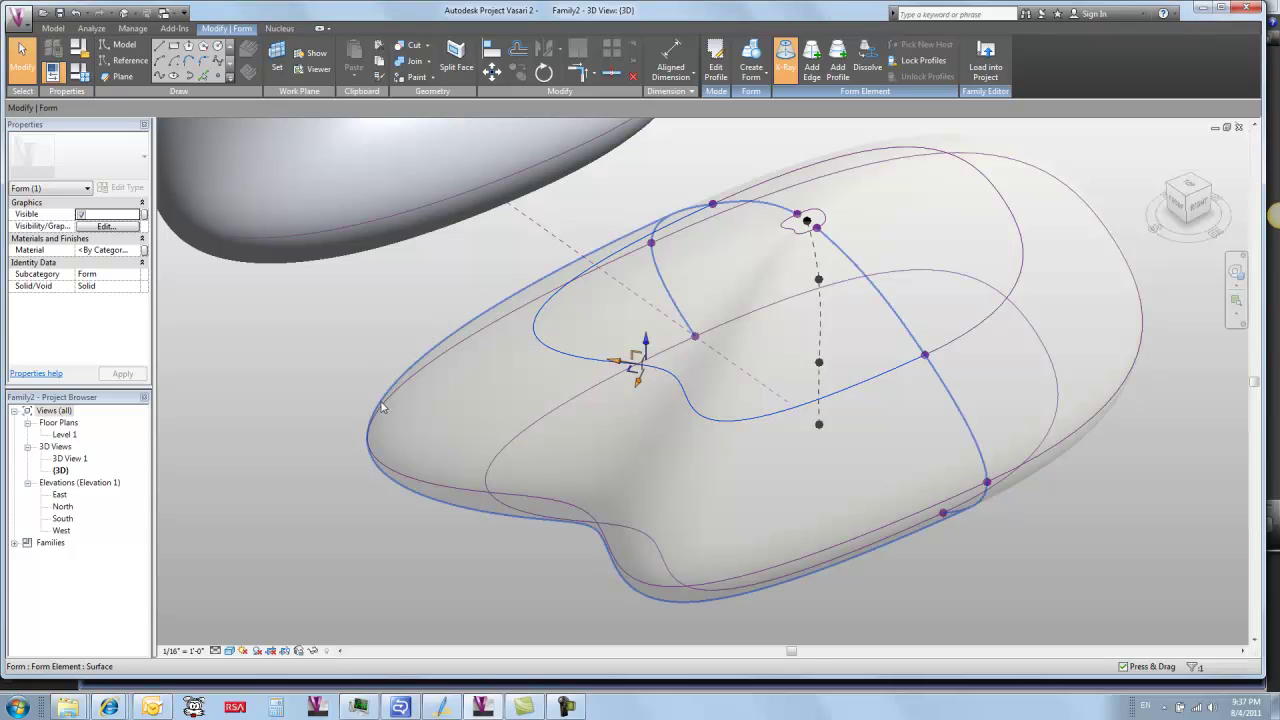
pyautogui.keyDown('shift'); pyautogui.moveTo(346, 383); pyautogui.dragTo(660, 294, button='middle'); pyautogui.keyUp('shift')
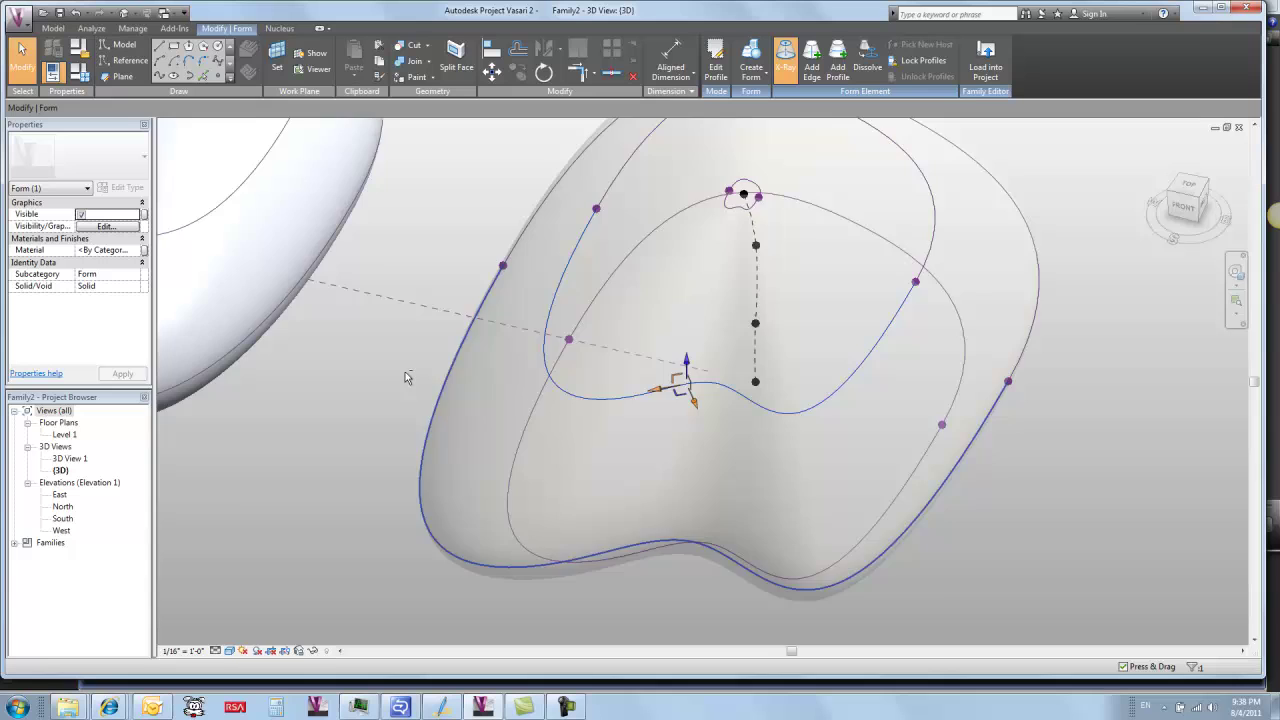
pyautogui.keyDown('shift'); pyautogui.moveTo(406, 374); pyautogui.dragTo(340, 313, button='middle'); pyautogui.keyUp('shift')
pyautogui.scroll(-2, 370, 340)
pyautogui.moveTo(412, 370); pyautogui.dragTo(614, 491, button='middle')
pyautogui.click(497, 290)
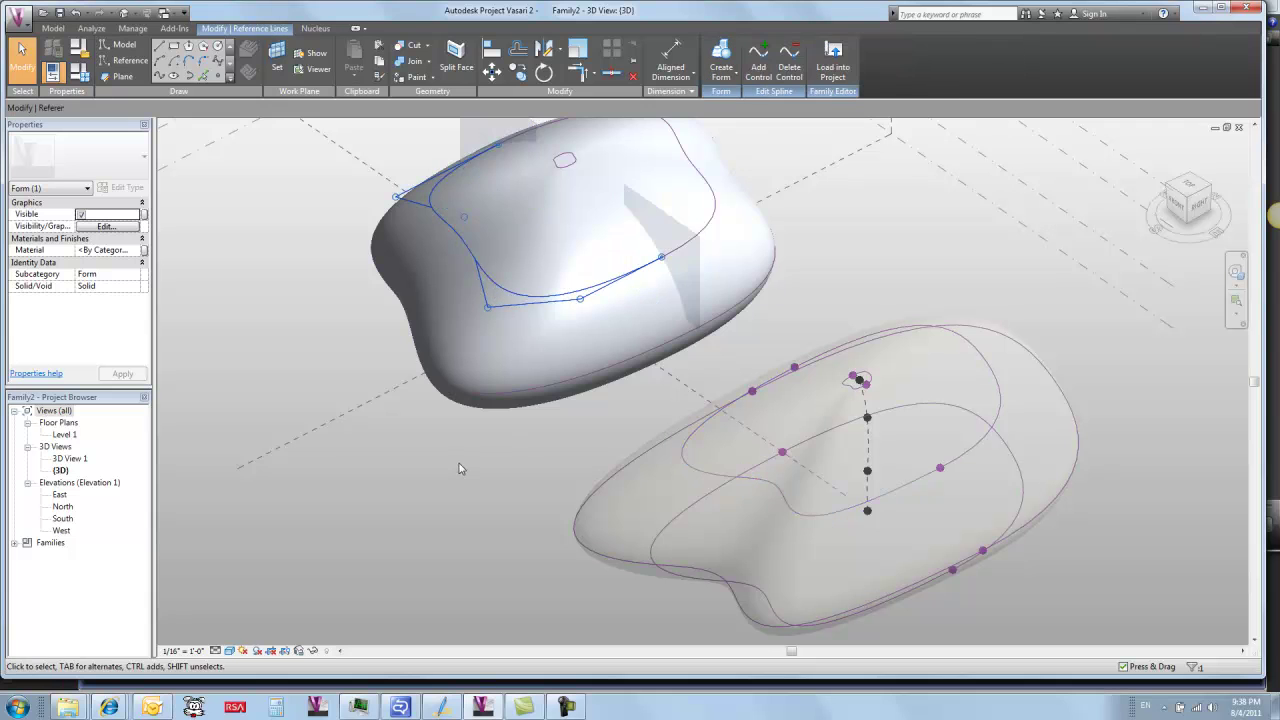
pyautogui.keyDown('shift'); pyautogui.moveTo(471, 466); pyautogui.dragTo(476, 502, button='middle'); pyautogui.keyUp('shift')
pyautogui.click(477, 501)
pyautogui.keyDown('shift'); pyautogui.moveTo(687, 323); pyautogui.dragTo(531, 306, button='middle'); pyautogui.keyUp('shift')
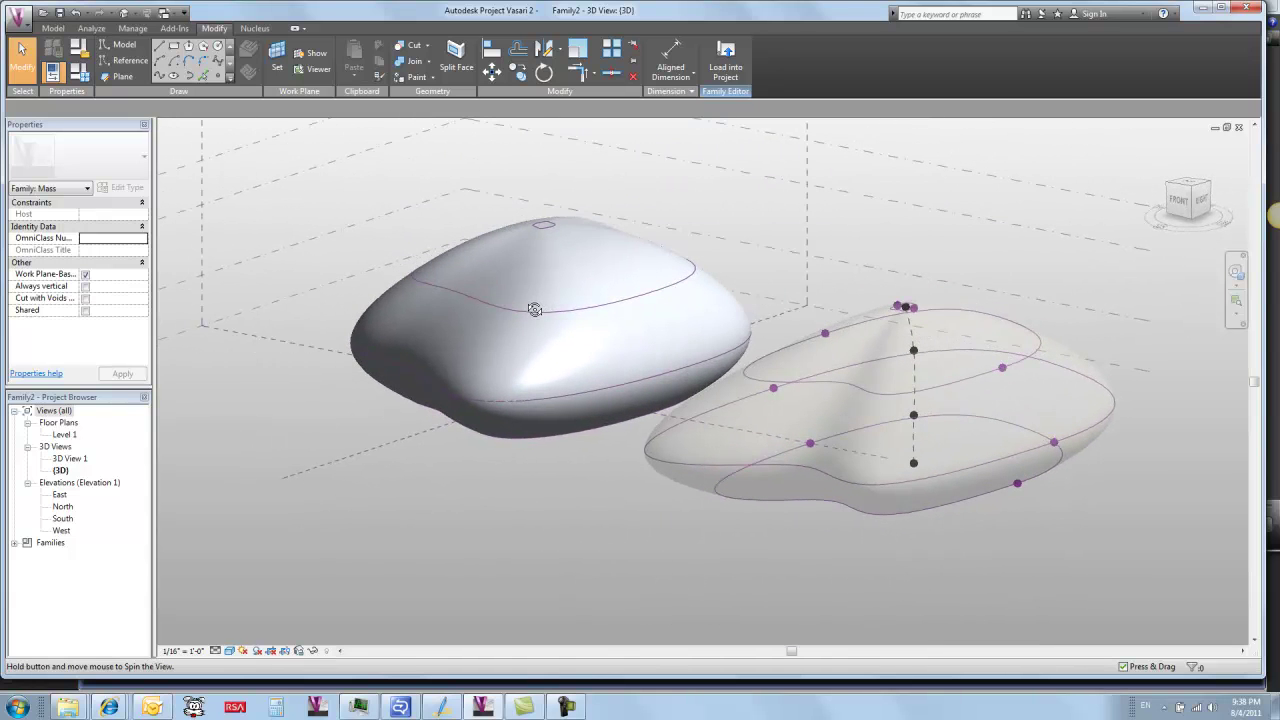